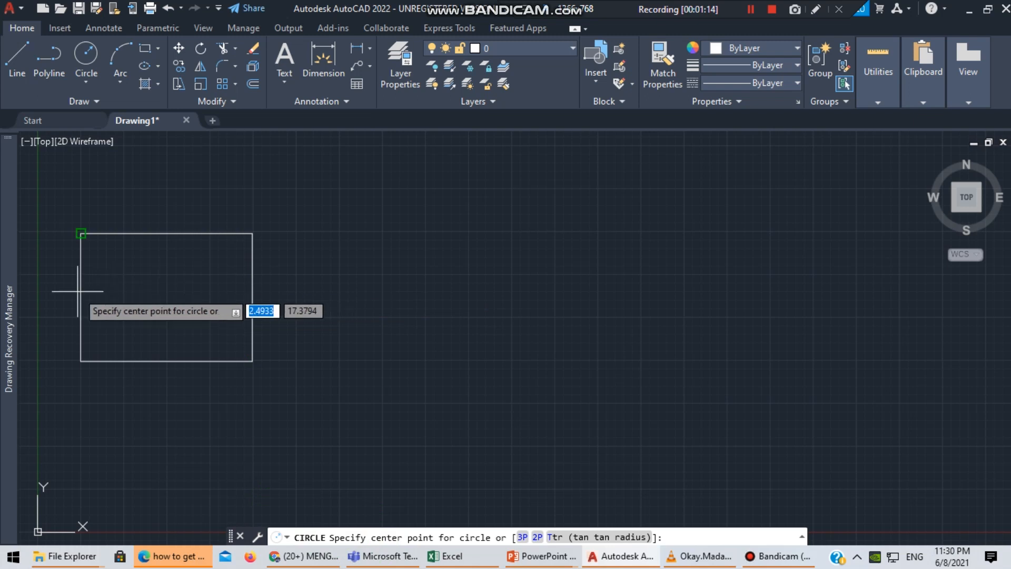
Step: Turn off object snap and draw a circle centred about midway along the rectangle's left edge
left_click(147, 323)
left_click(676, 534)
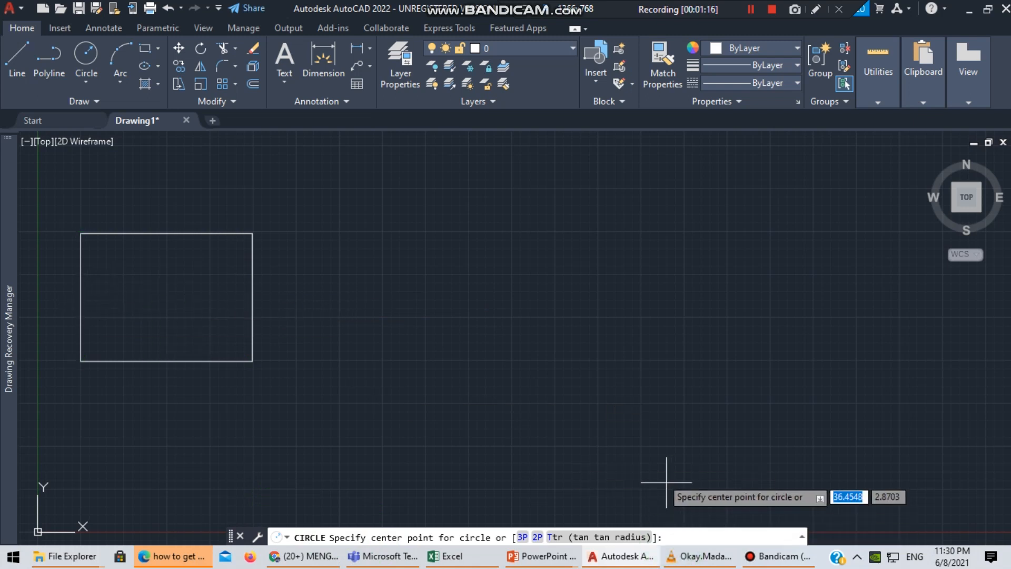
left_click(2, 564)
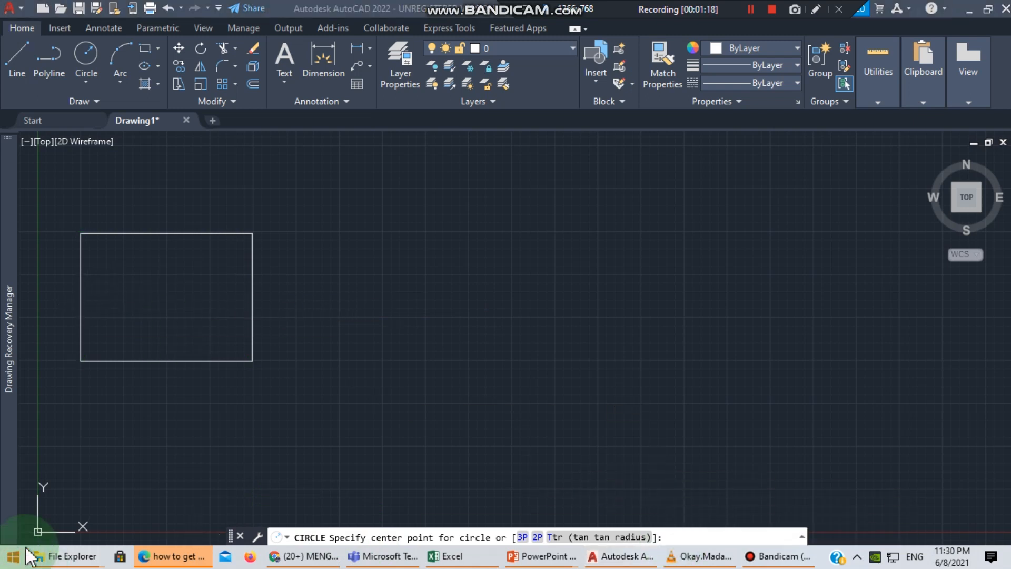
left_click(498, 428)
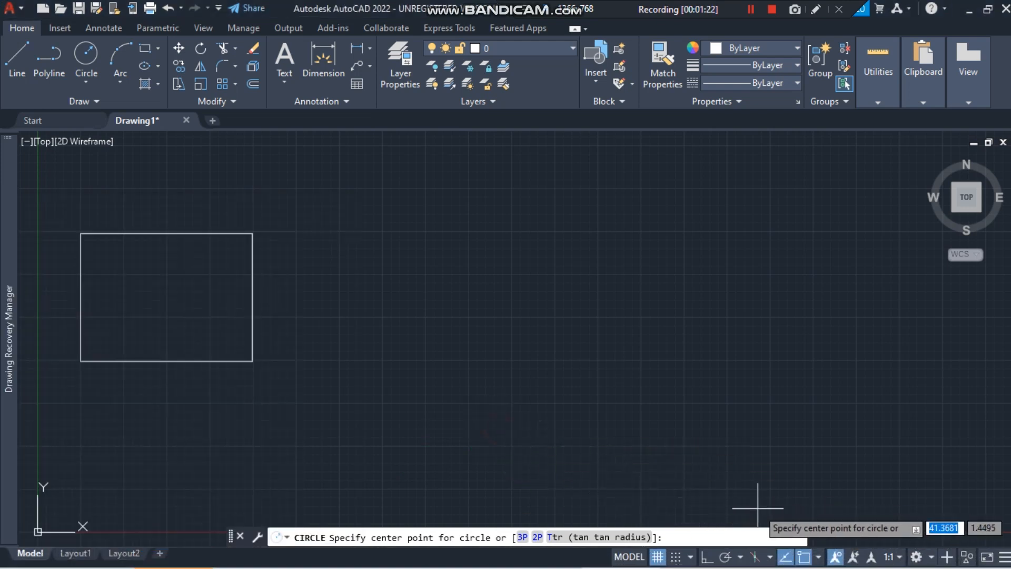
left_click(803, 557)
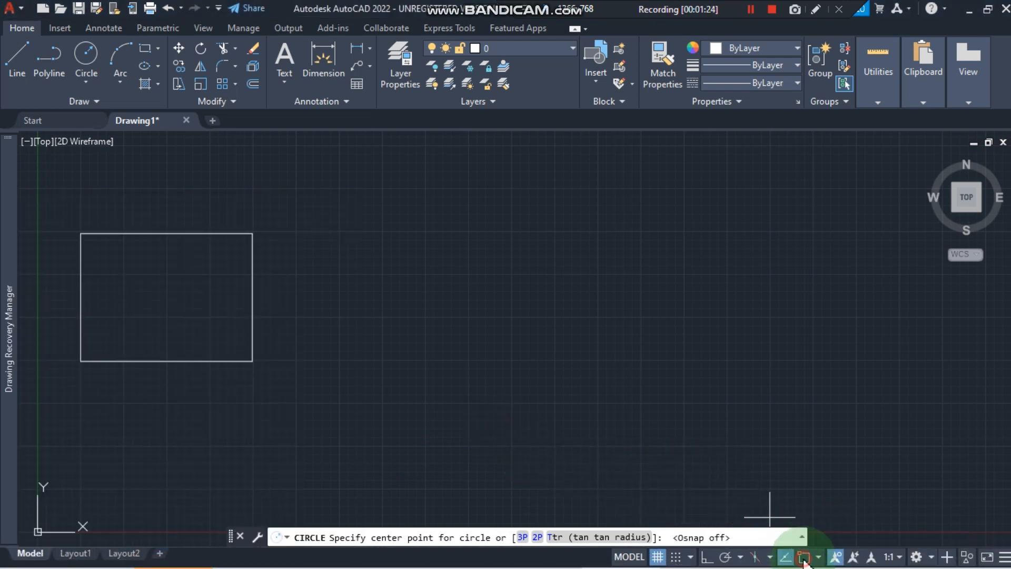
left_click(80, 300)
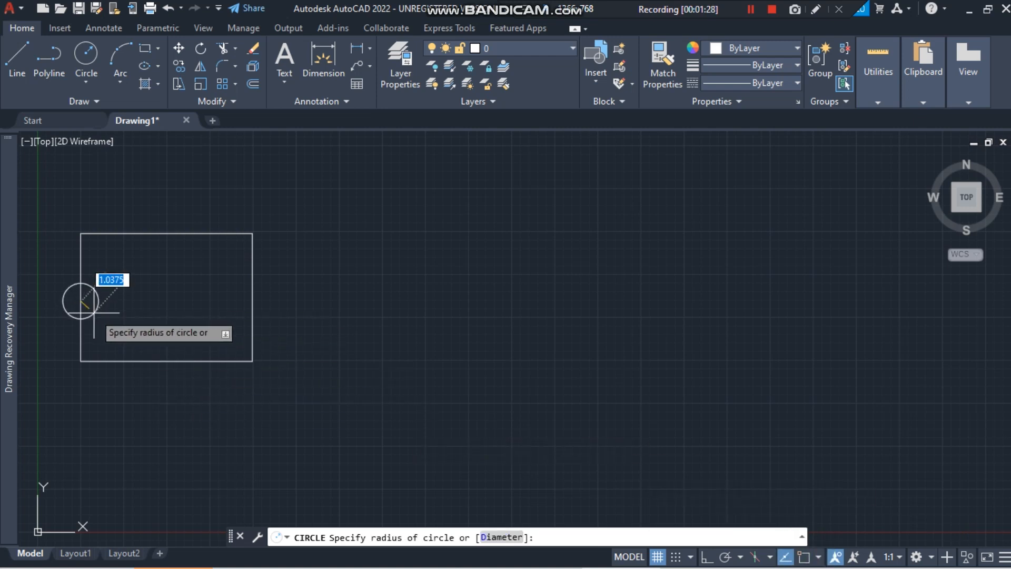
left_click(101, 319)
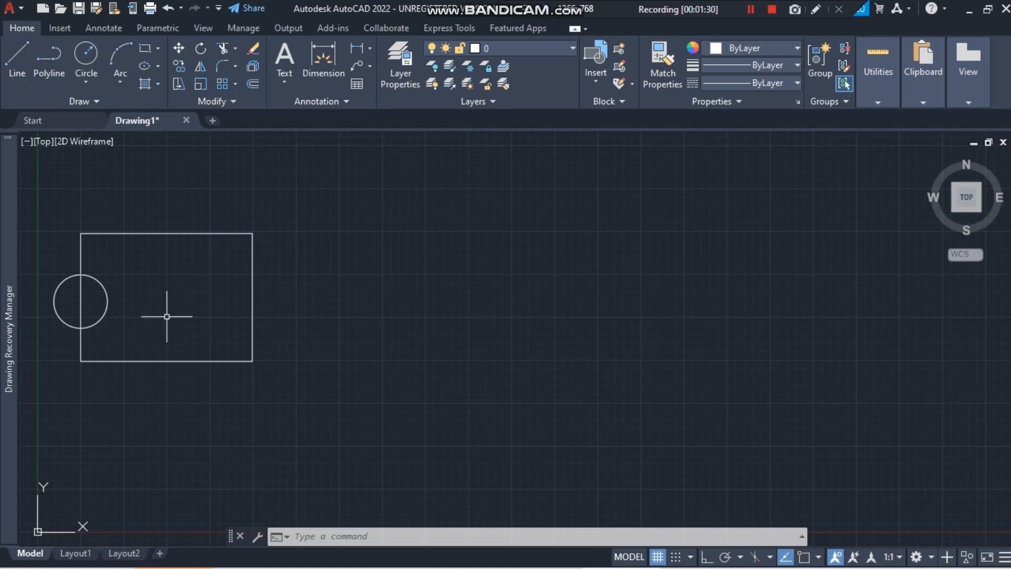
Step: Copy the circle from its centre to the middle of the rectangle's top edge and the middle of its right edge
left_click(106, 293)
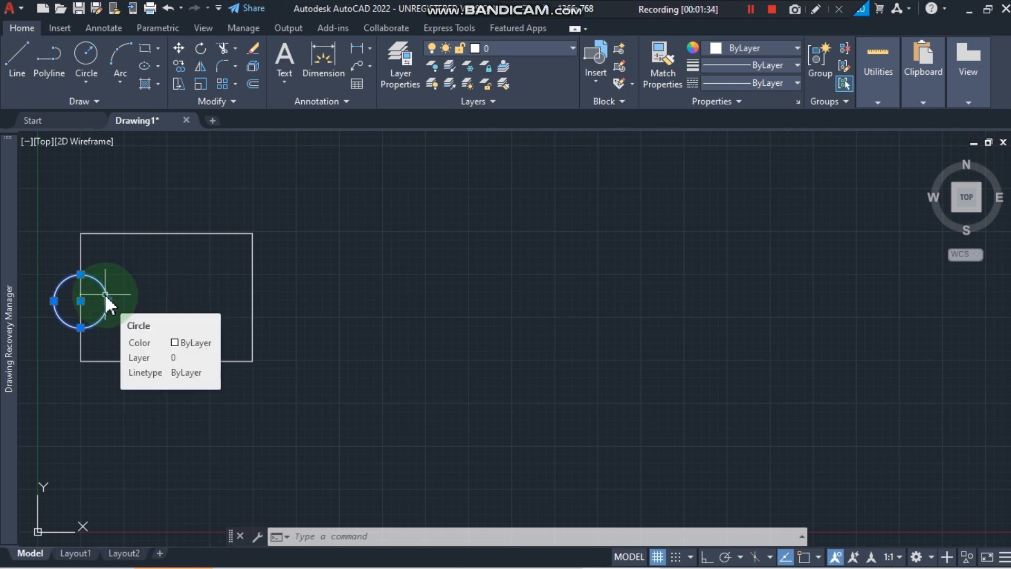
type("cp")
key("Return")
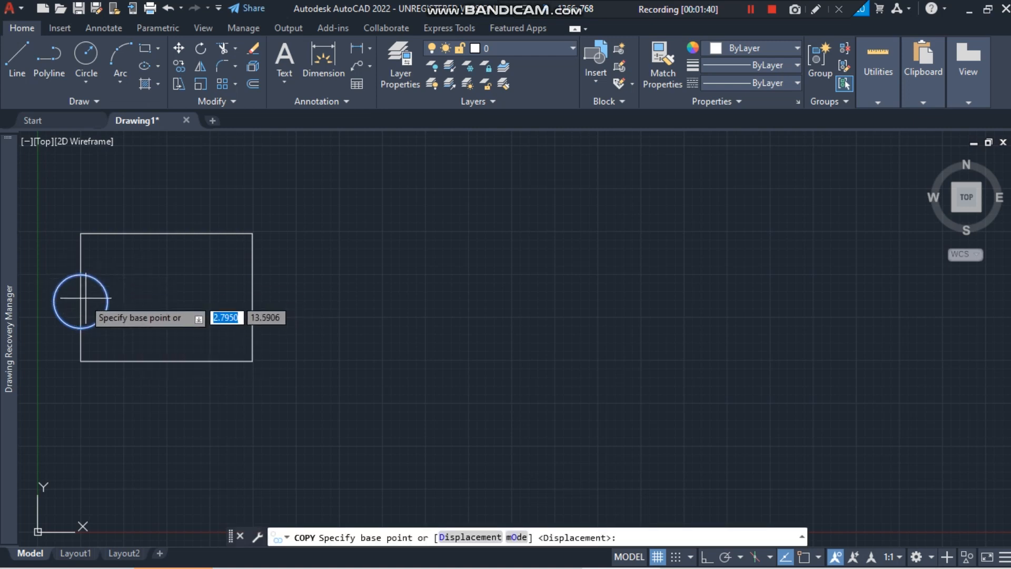
left_click(81, 302)
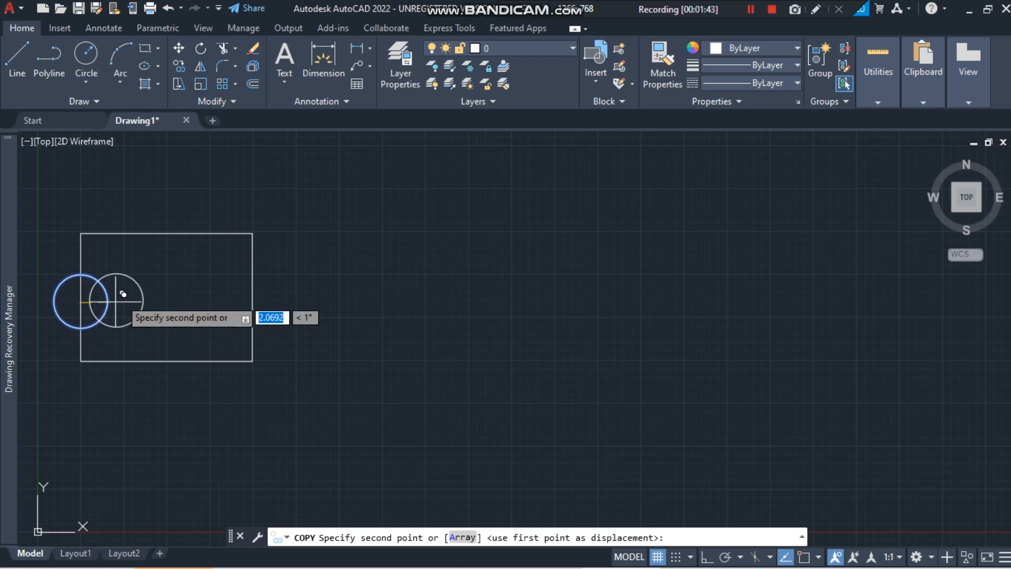
left_click(167, 232)
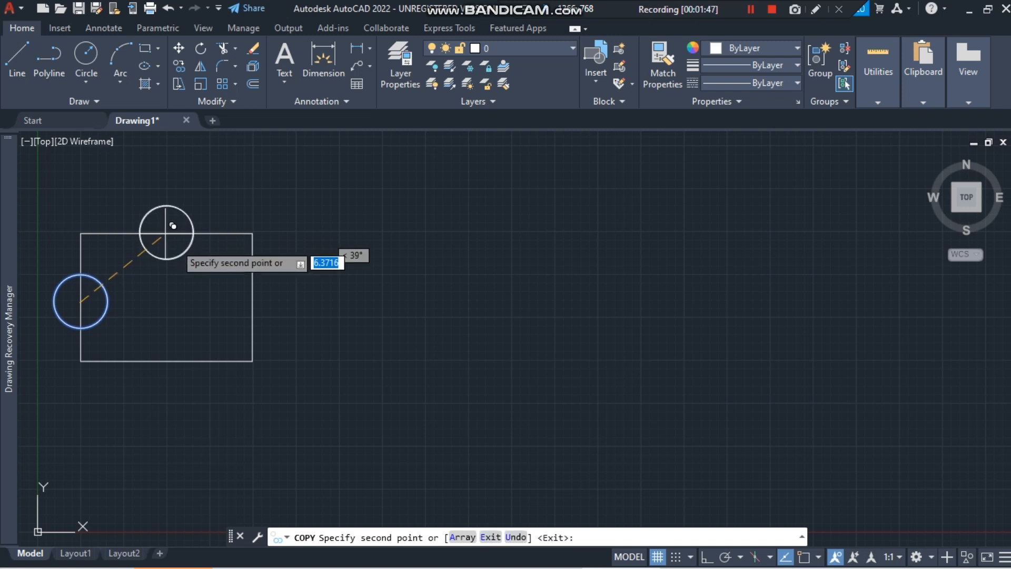
left_click(253, 302)
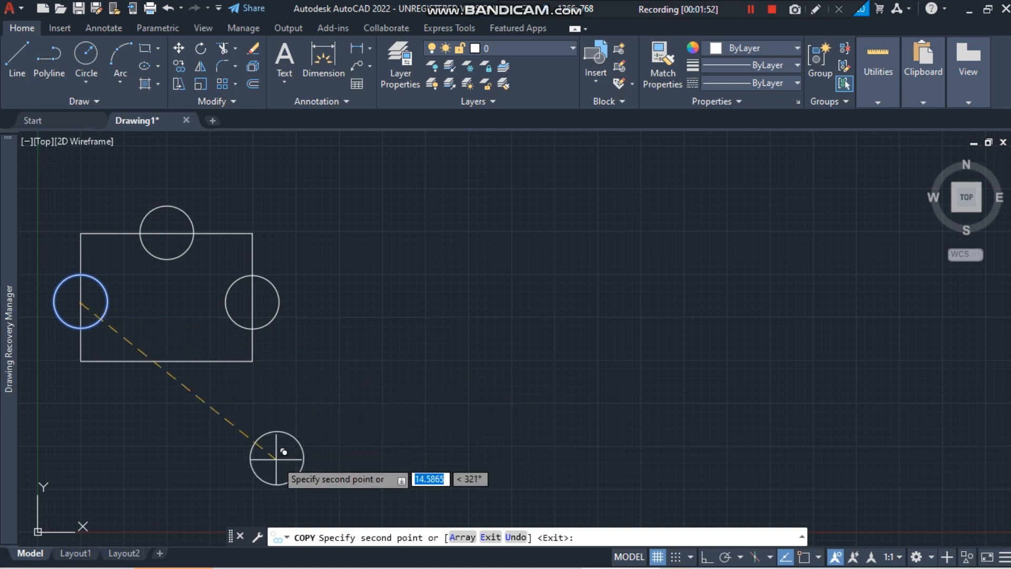
key("Escape")
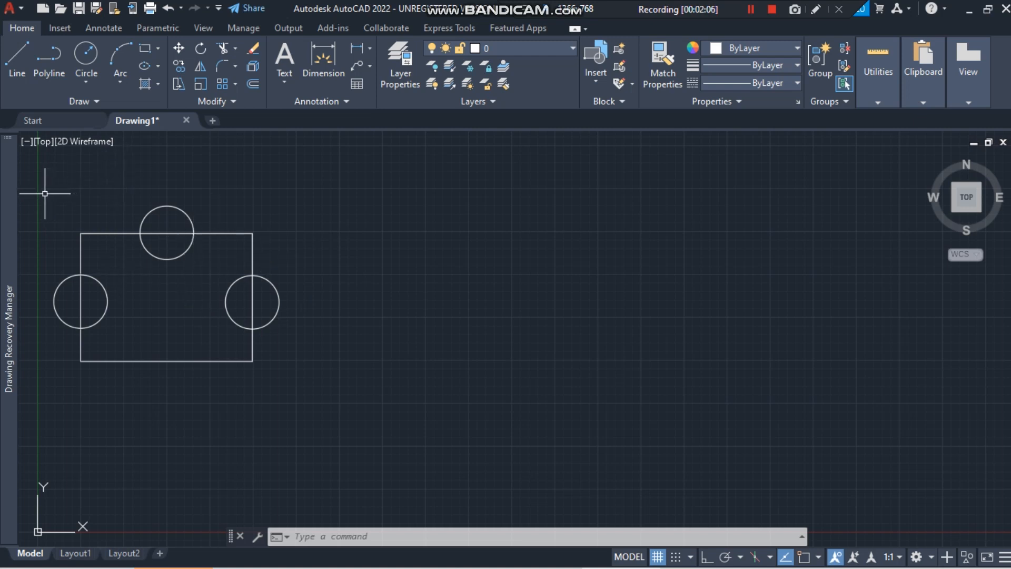
Step: Copy the rectangle with its three circles to three positions in a horizontal row, the first about 13.8 units to the right
type("cp")
key("Return")
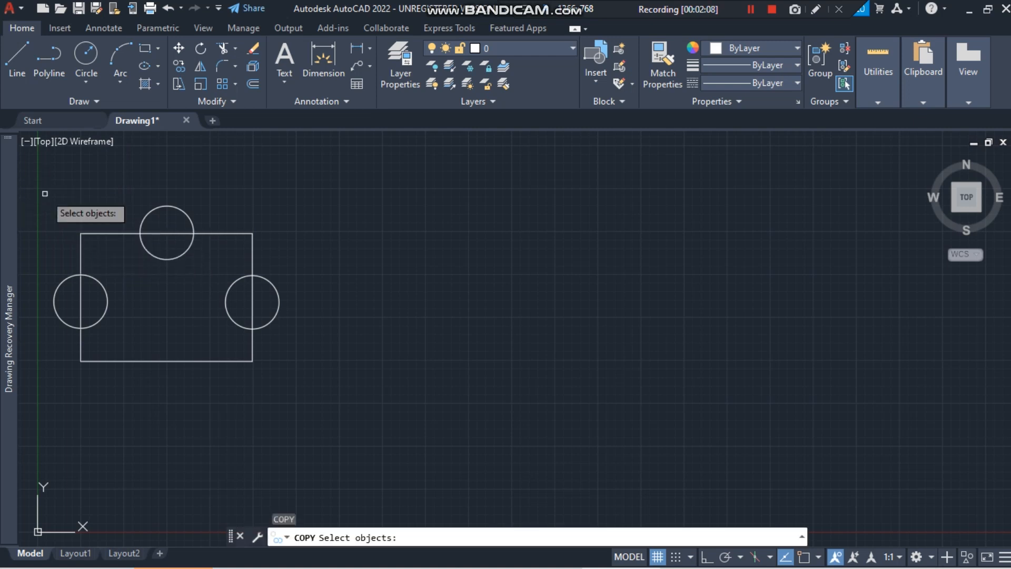
left_click(45, 194)
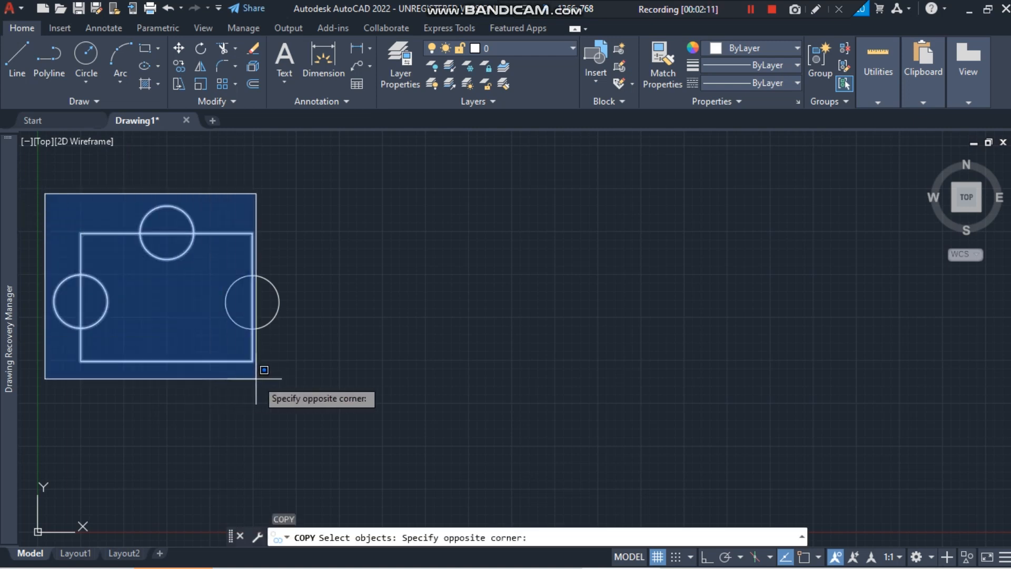
left_click(288, 381)
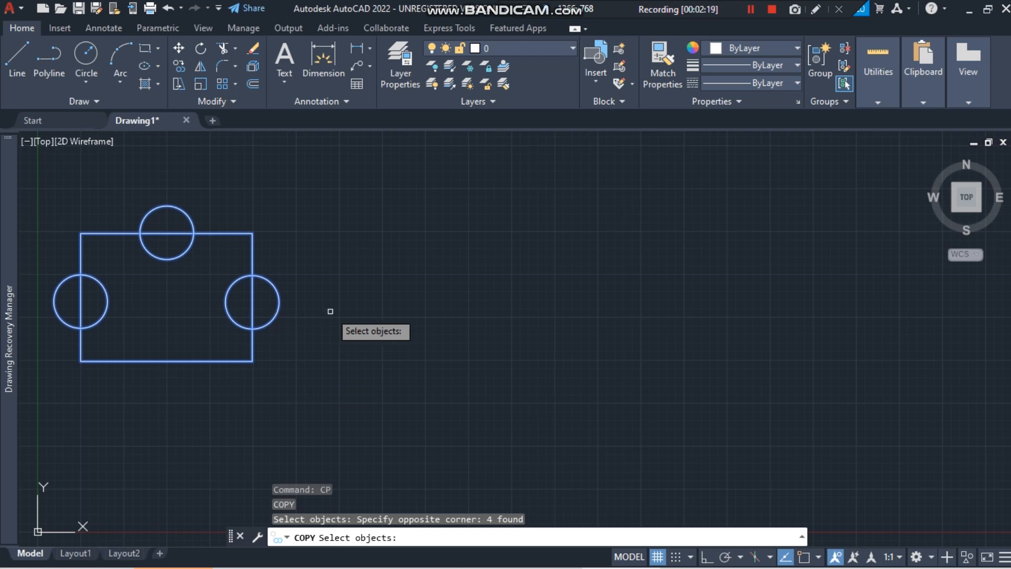
key("Return")
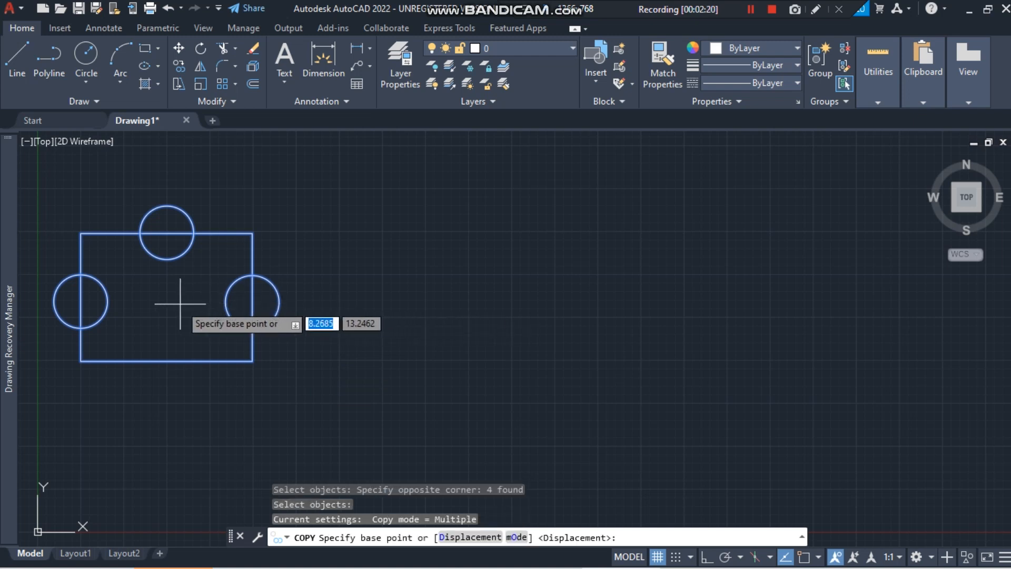
left_click(167, 303)
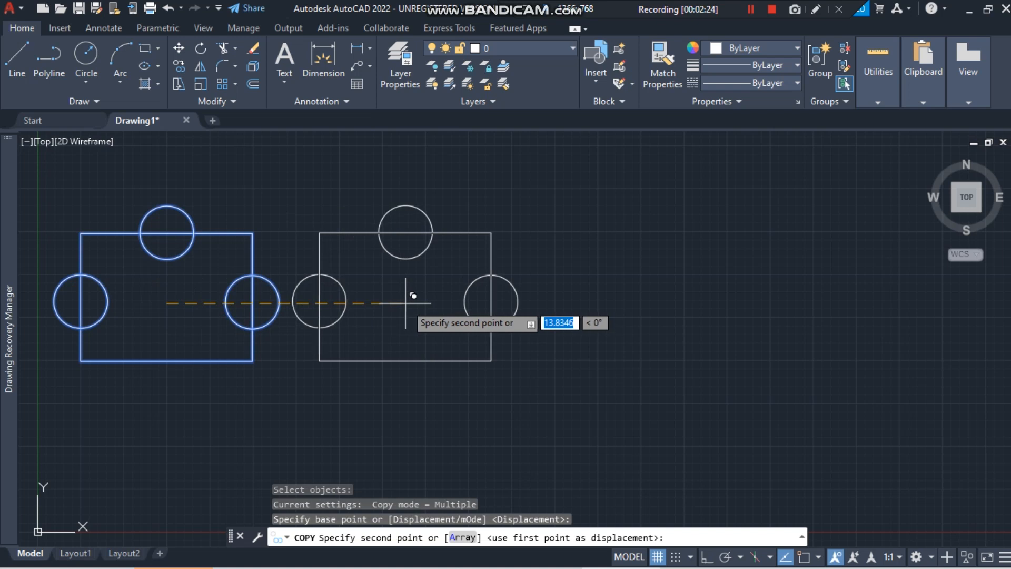
left_click(406, 303)
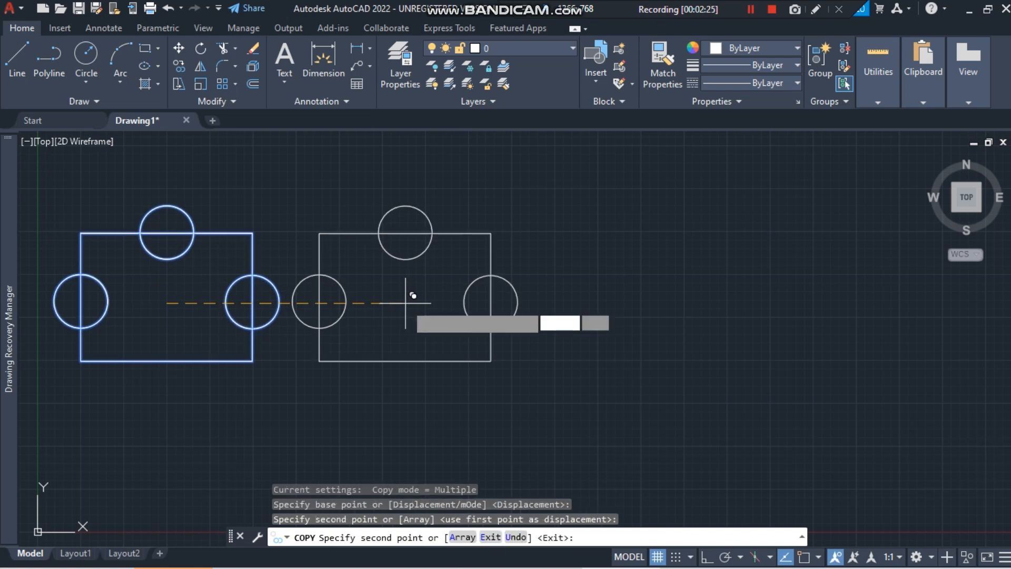
left_click(639, 303)
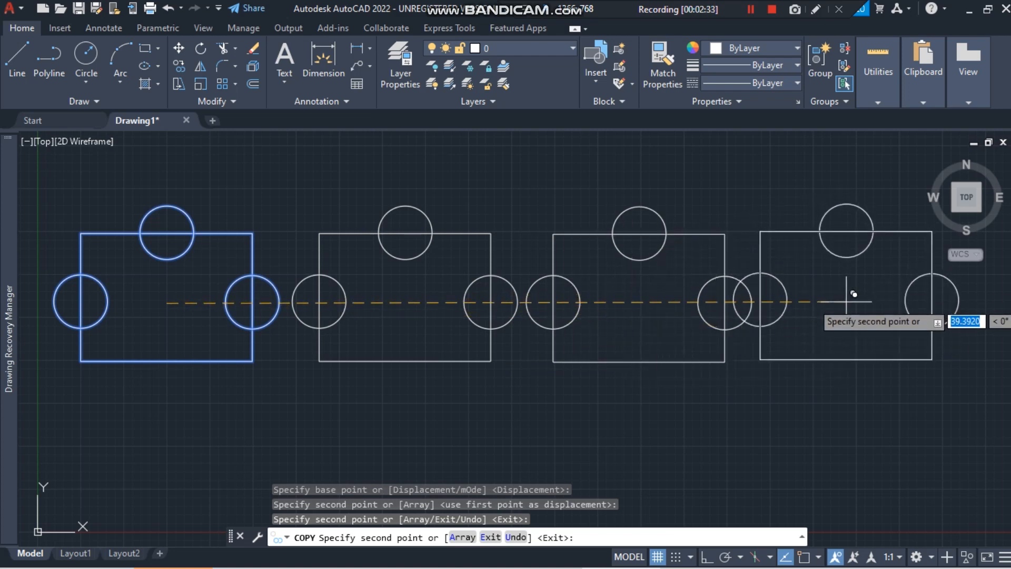
left_click(885, 301)
key("Return")
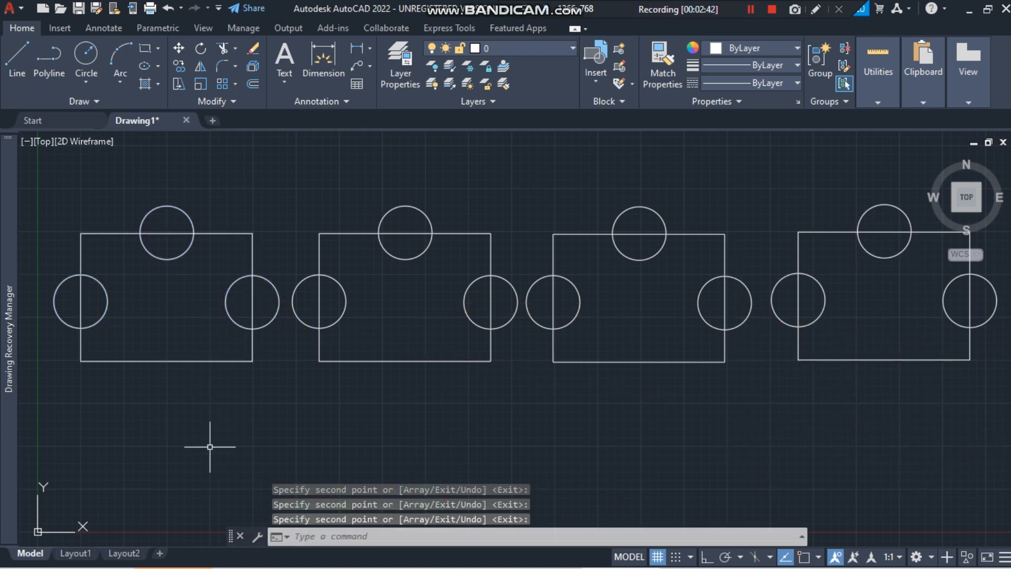
Step: Convert the original leftmost rectangle and its three circles into regions
mouse_move(7, 348)
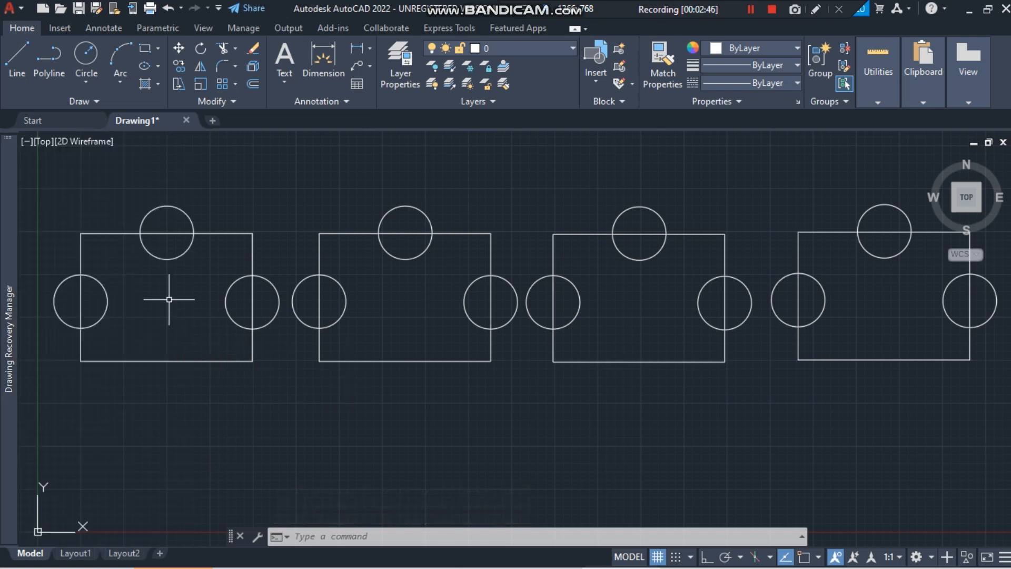
left_click(334, 537)
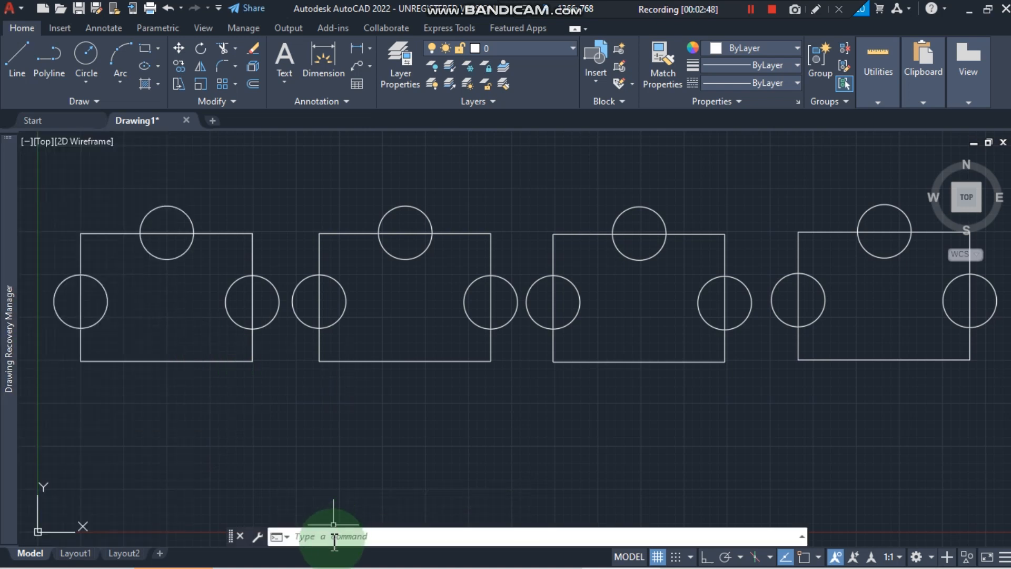
type("reg")
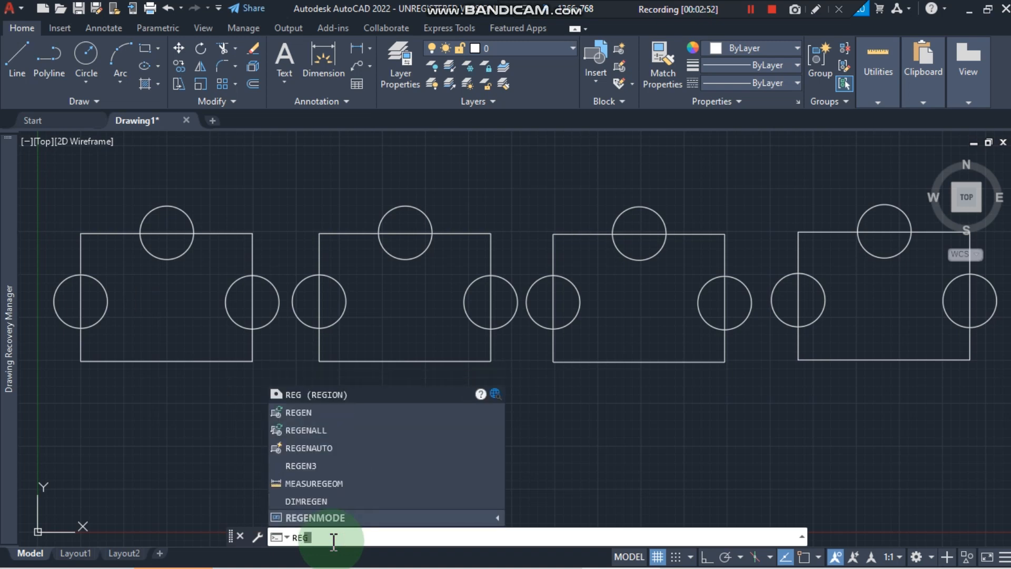
key("Return")
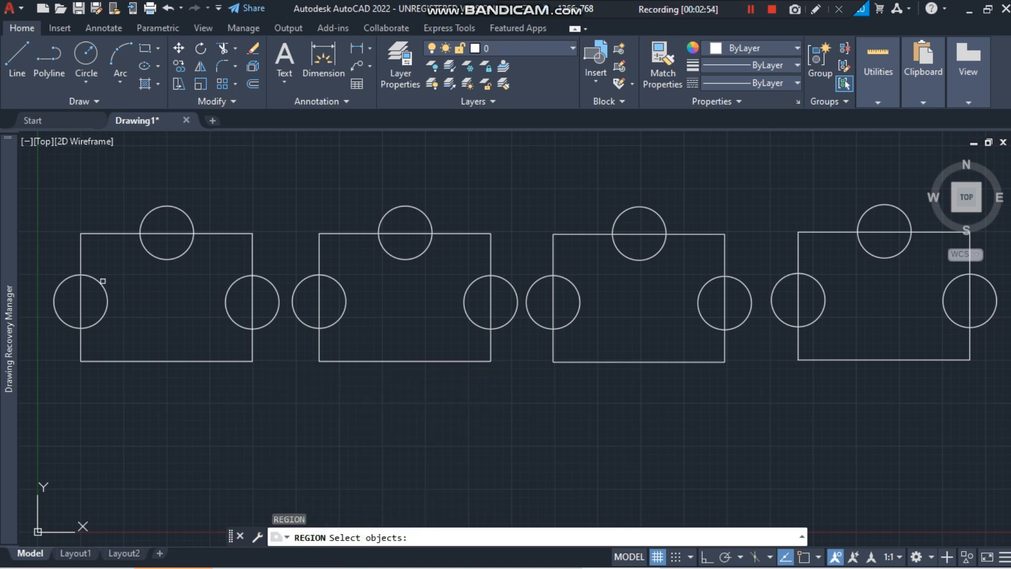
left_click(43, 196)
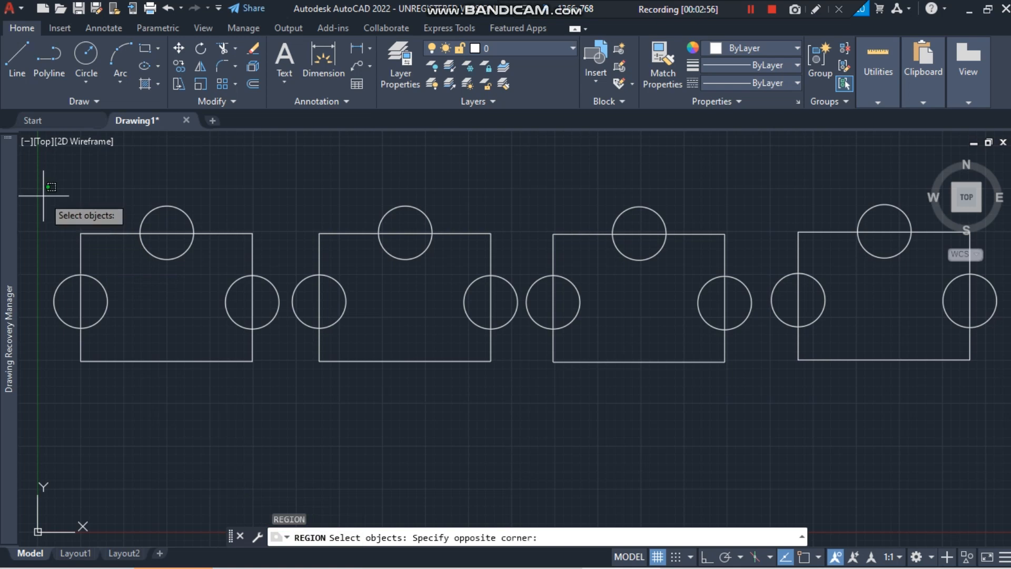
left_click(285, 378)
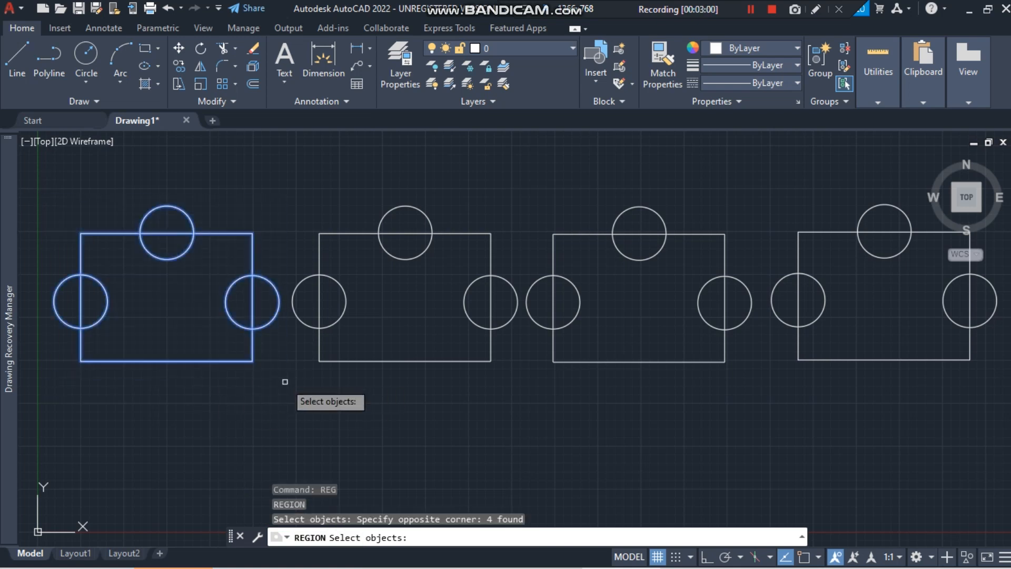
key("Return")
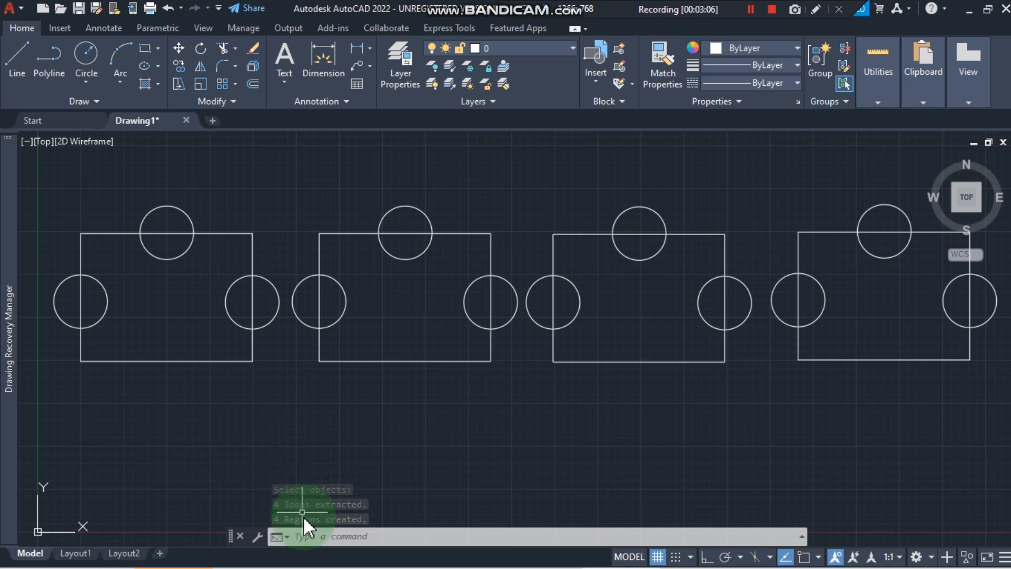
left_click(321, 538)
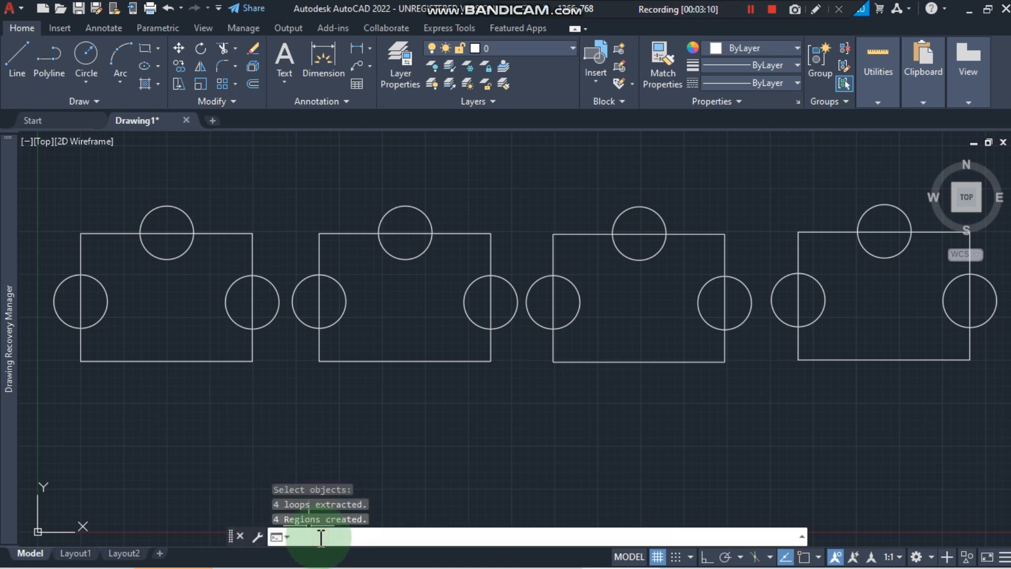
type("su")
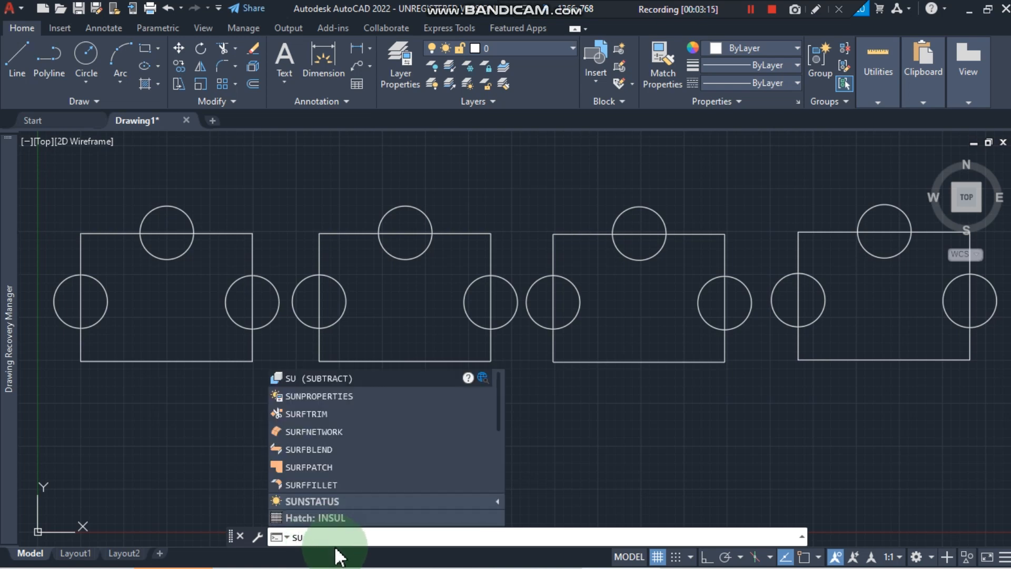
key("Return")
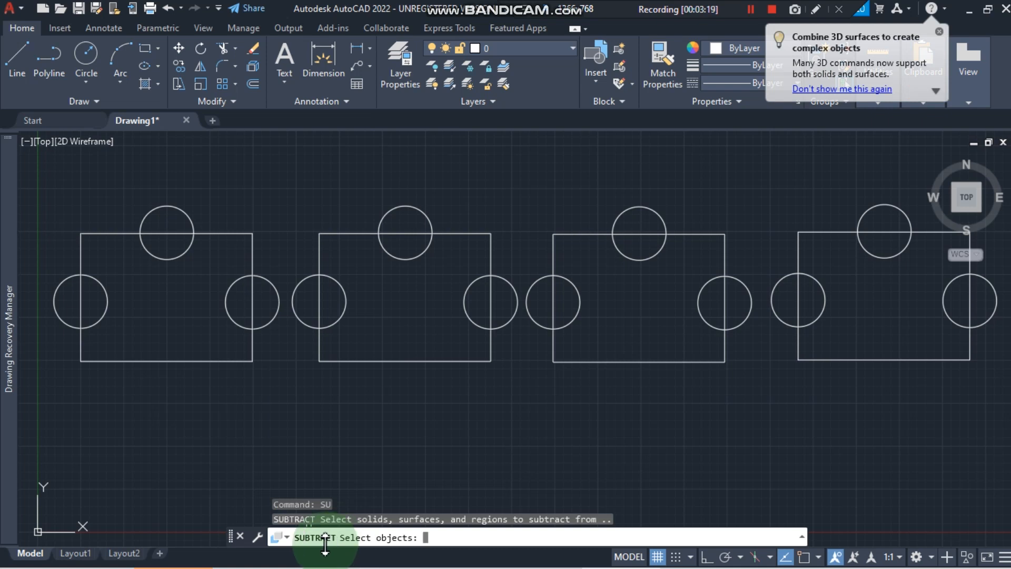
key("Escape")
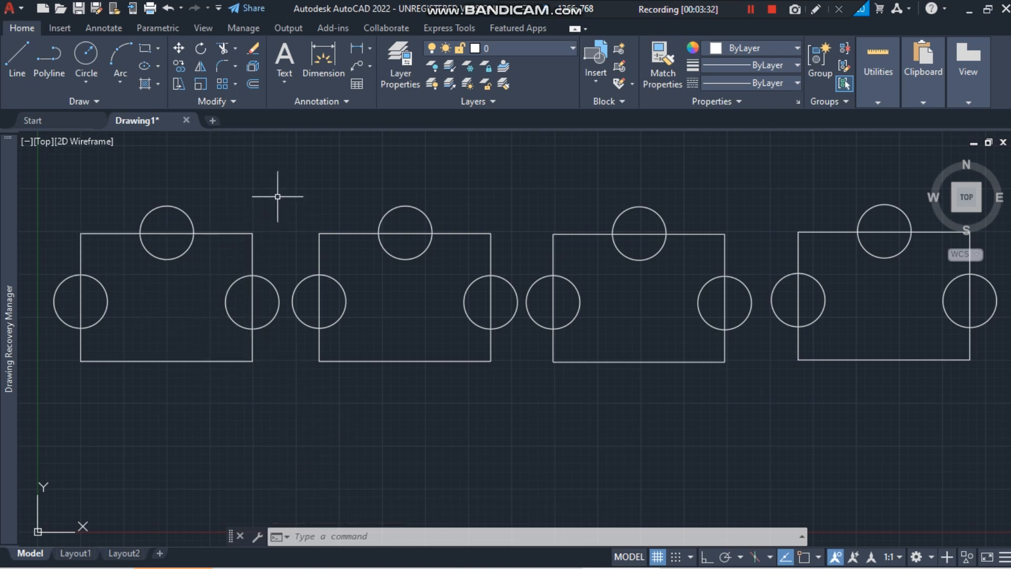
Step: Convert the second rectangle in the row and its three circles into regions
left_click(379, 537)
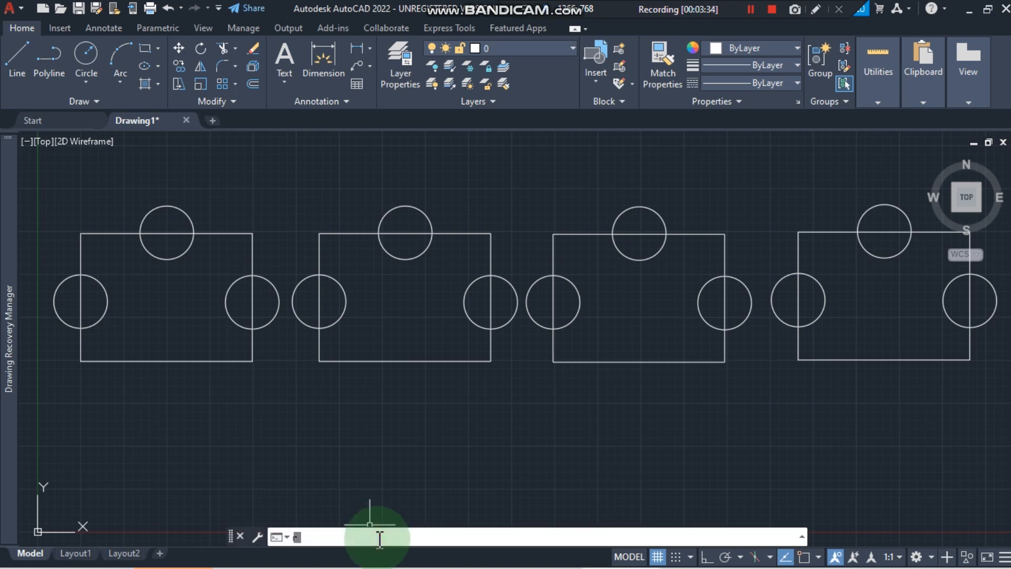
type("region")
key("Return")
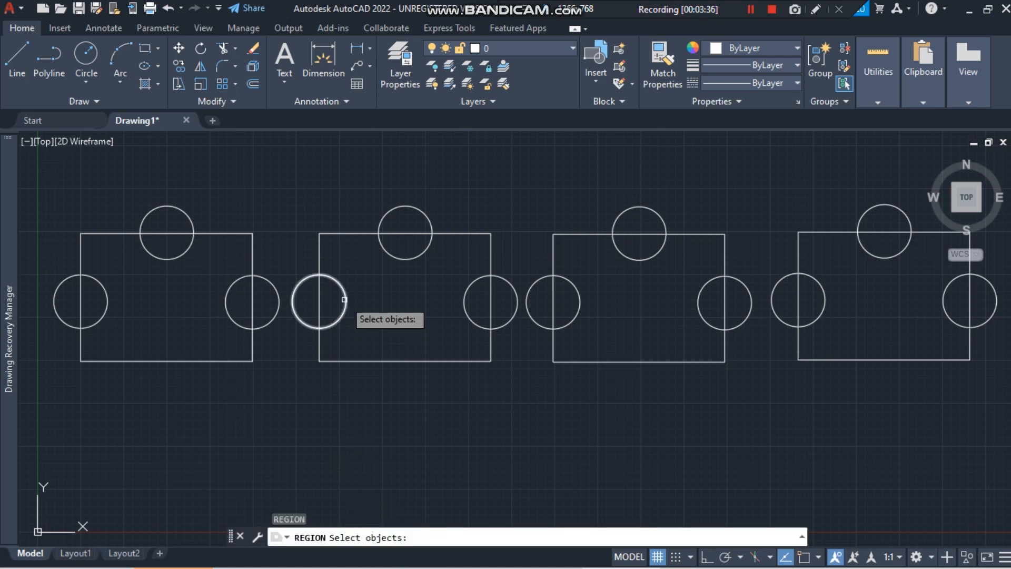
left_click(296, 188)
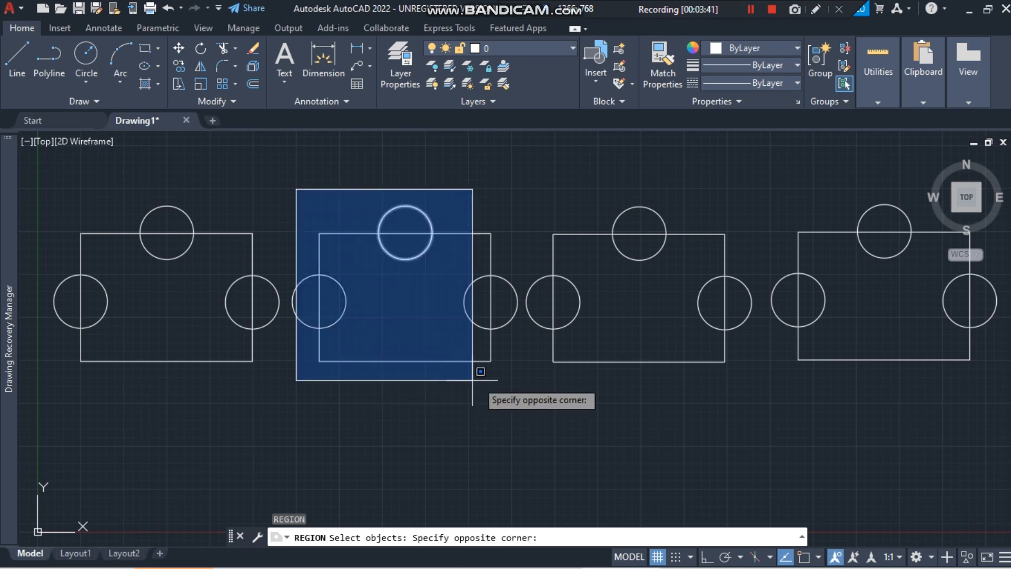
key("Escape")
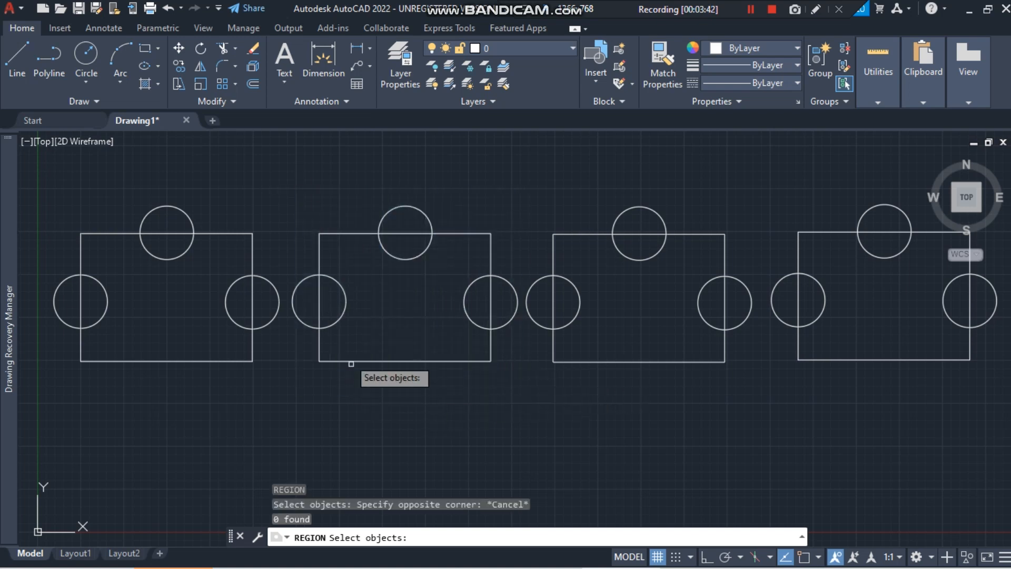
left_click(285, 191)
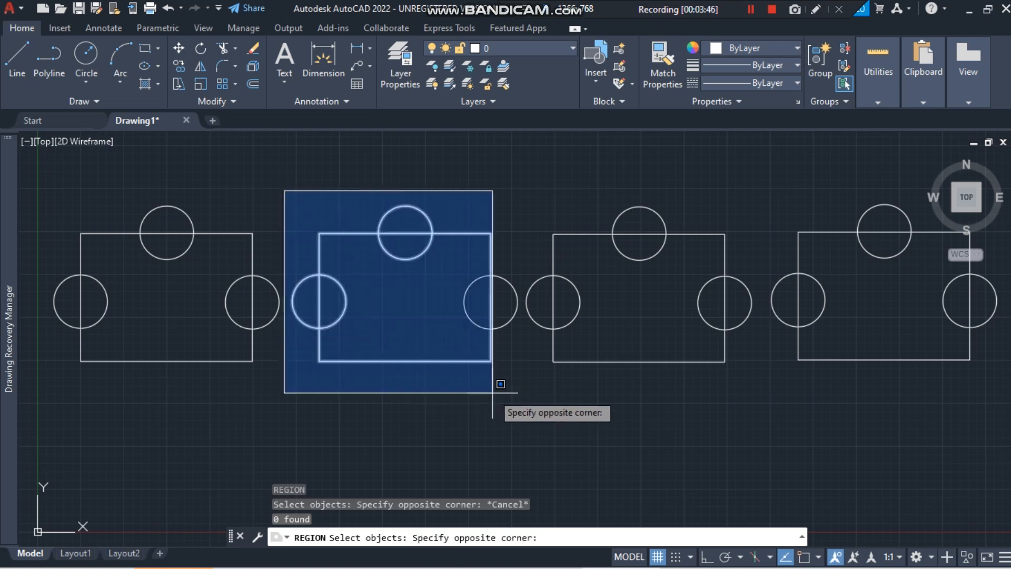
left_click(527, 365)
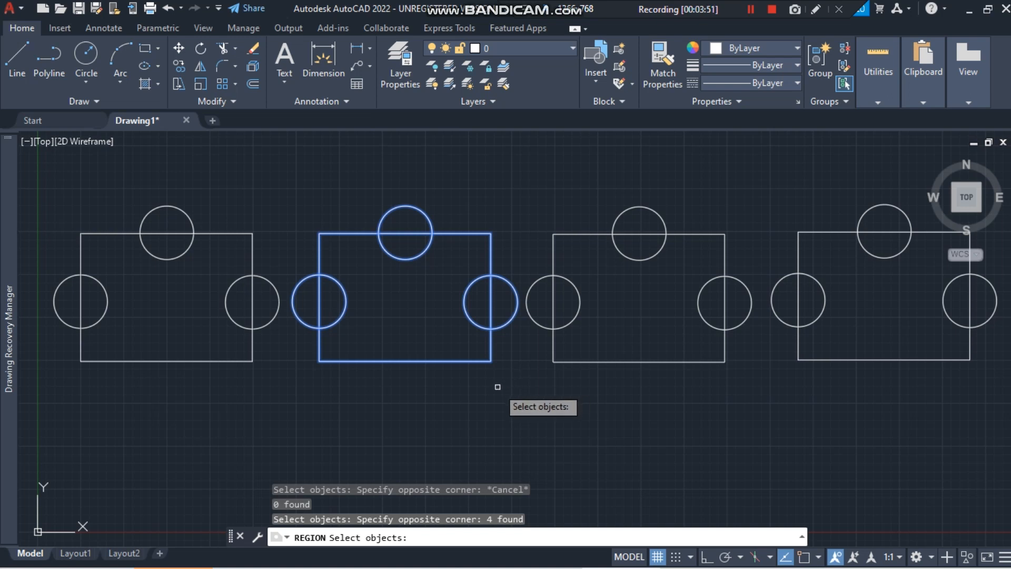
key("Return")
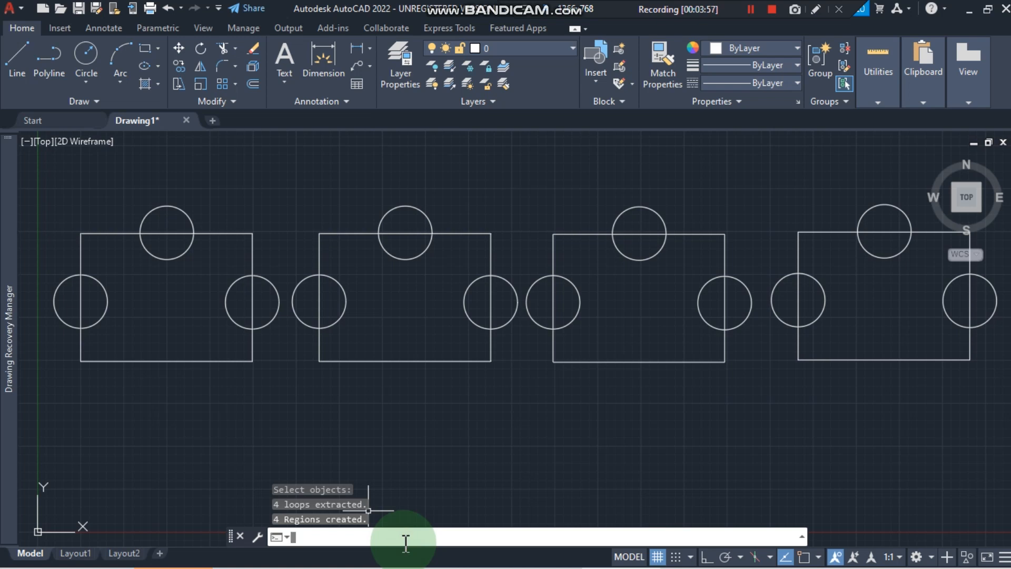
Step: Subtract the second rectangle from its three circles, using the circles as the regions to subtract from
type("su")
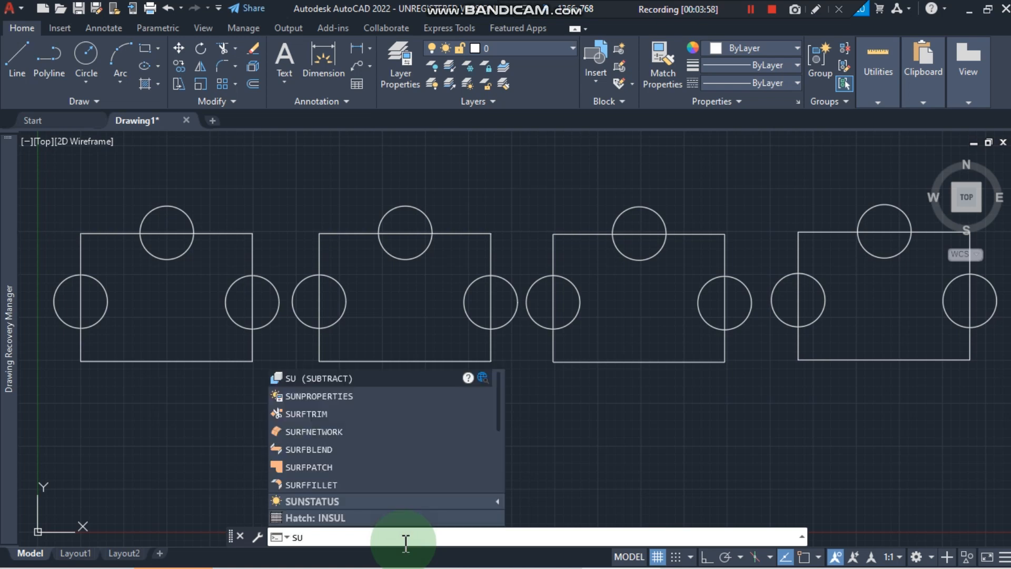
key("Return")
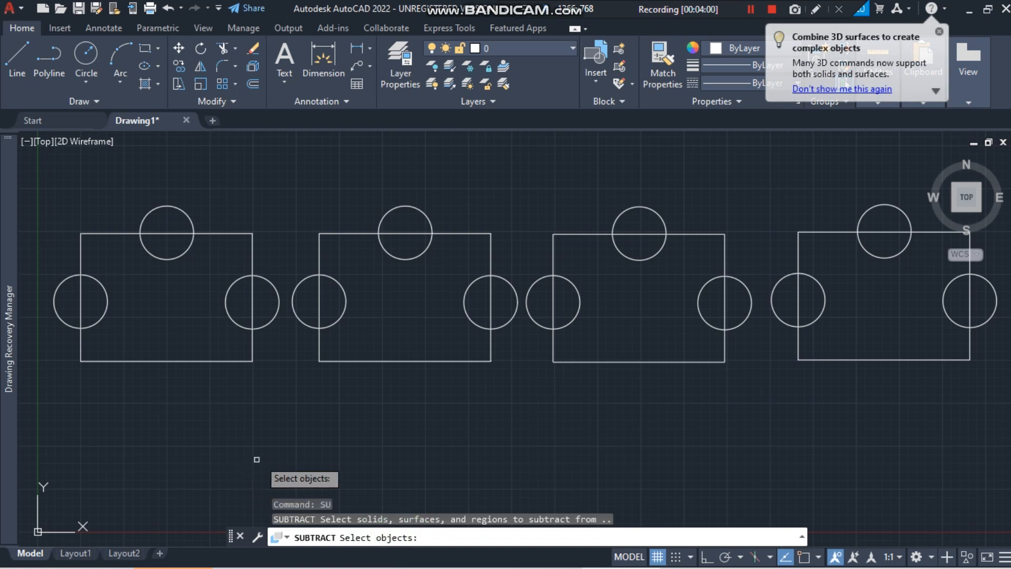
left_click(305, 278)
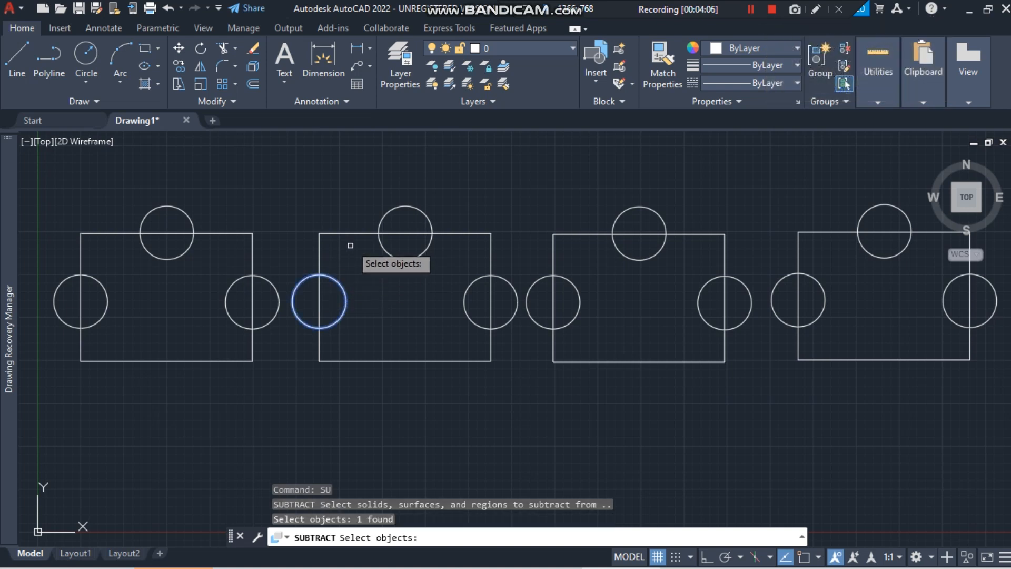
left_click(387, 214)
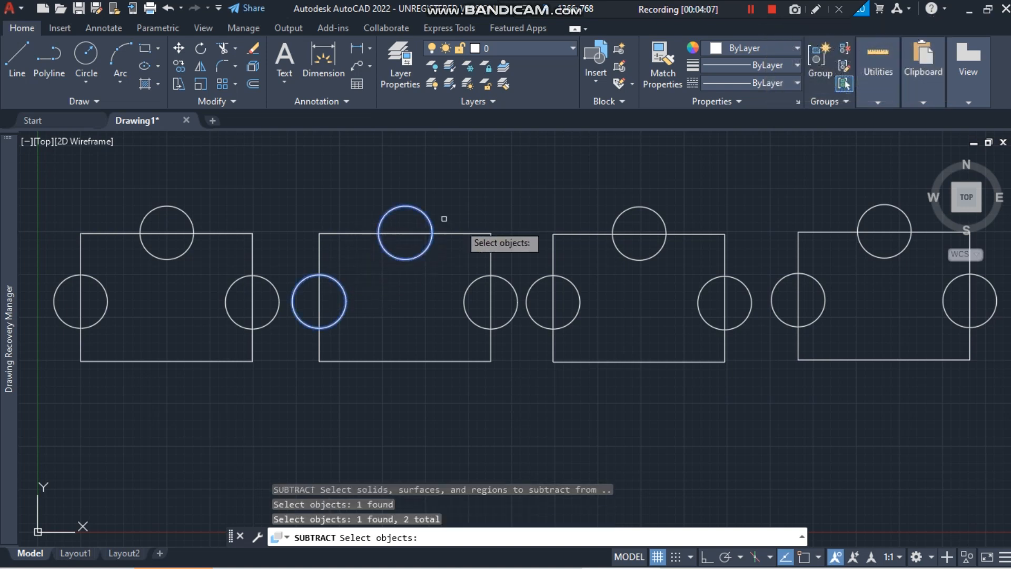
left_click(503, 275)
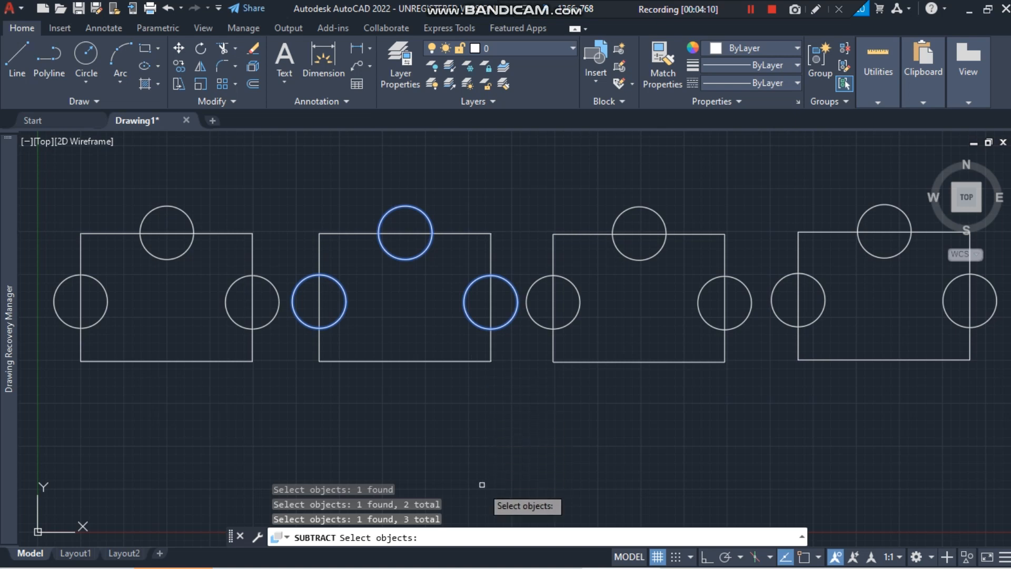
left_click(469, 526)
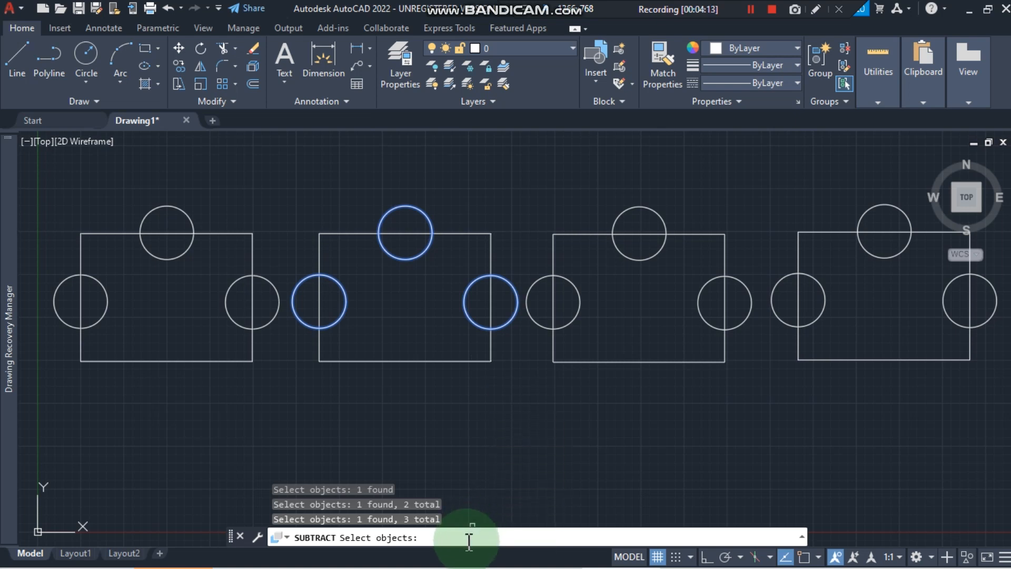
key("Return")
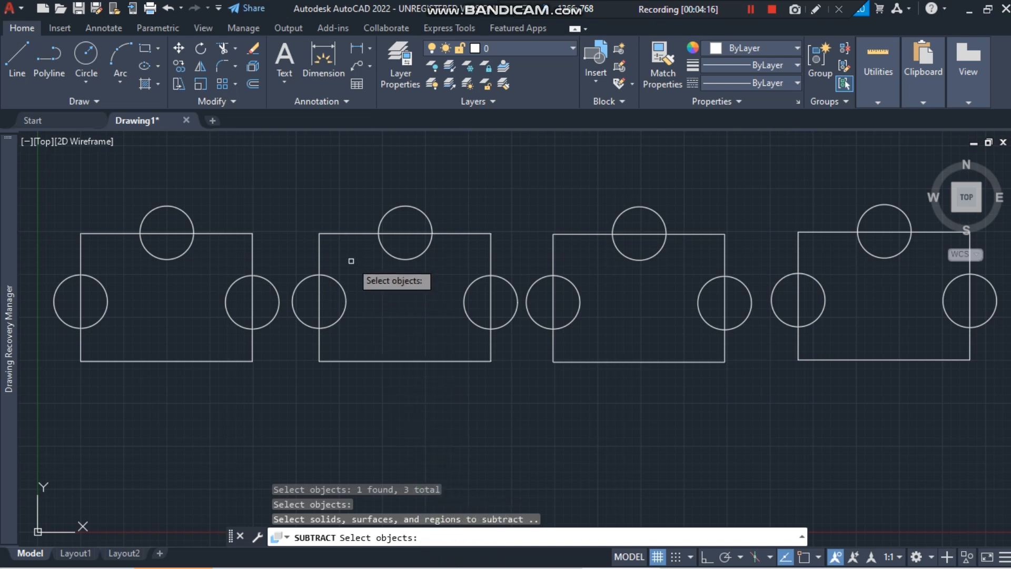
left_click(336, 234)
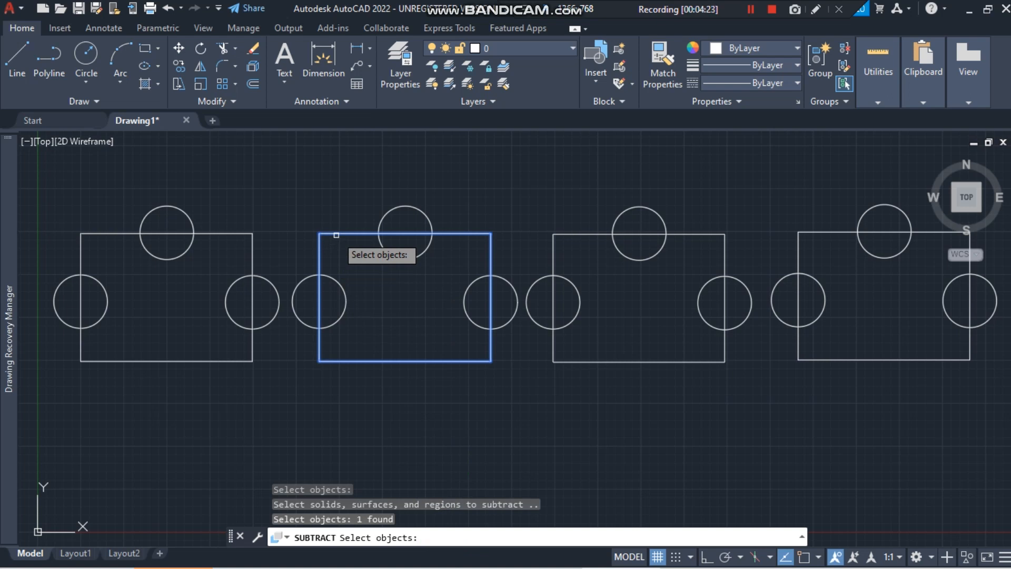
key("Return")
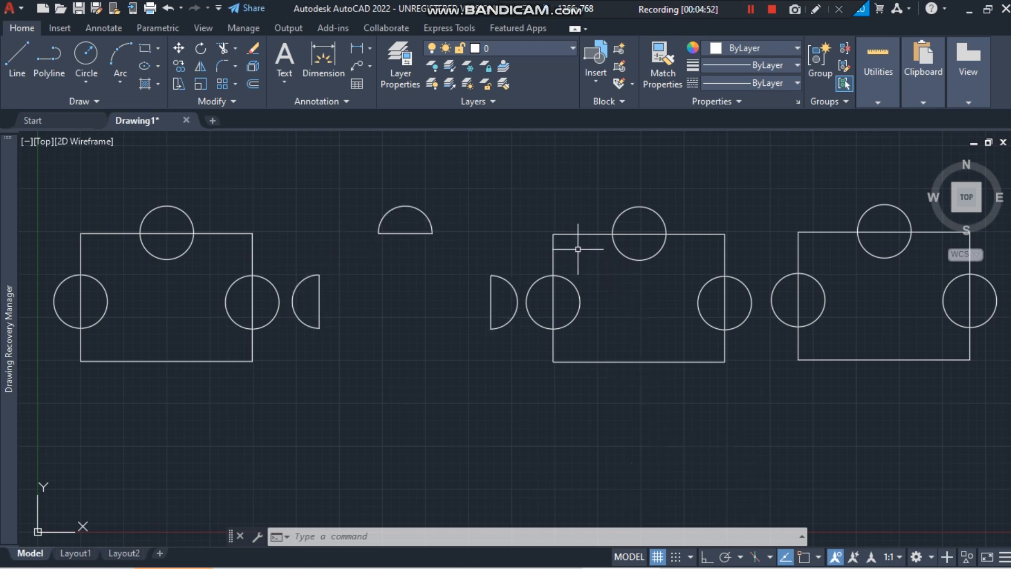
Step: Convert the third rectangle in the row and its three circles into regions
left_click(400, 536)
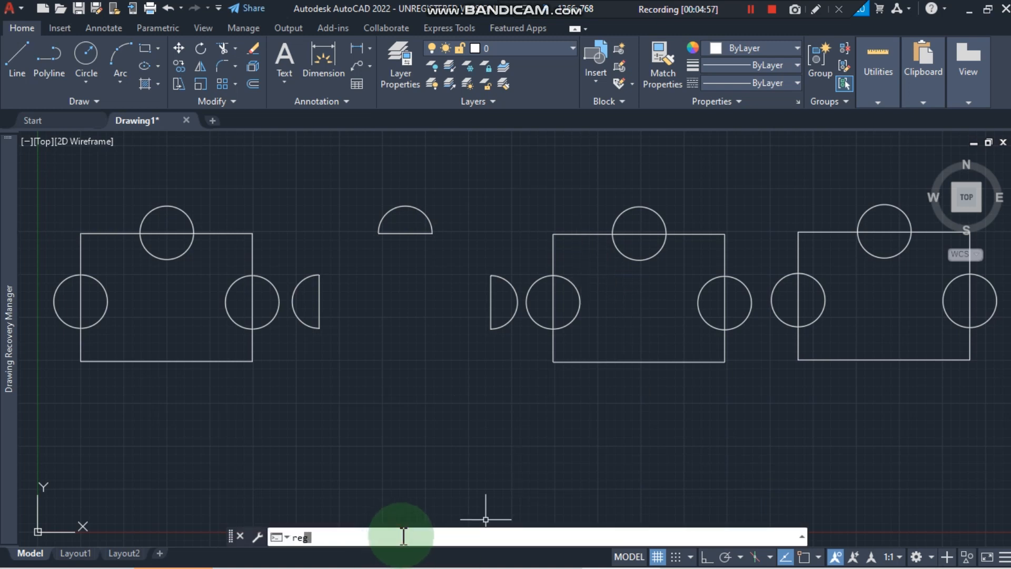
type("reg")
key("Return")
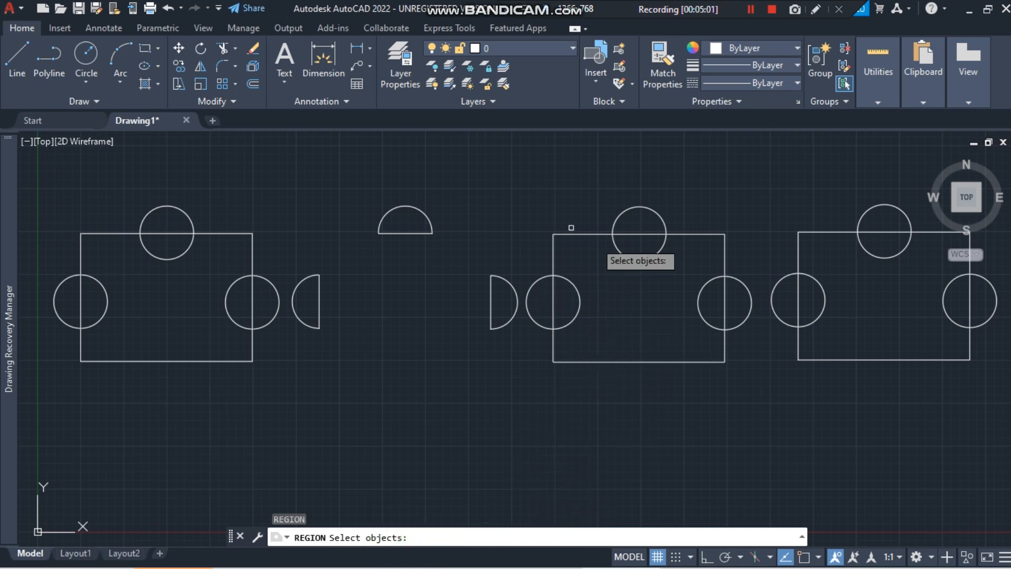
left_click(523, 197)
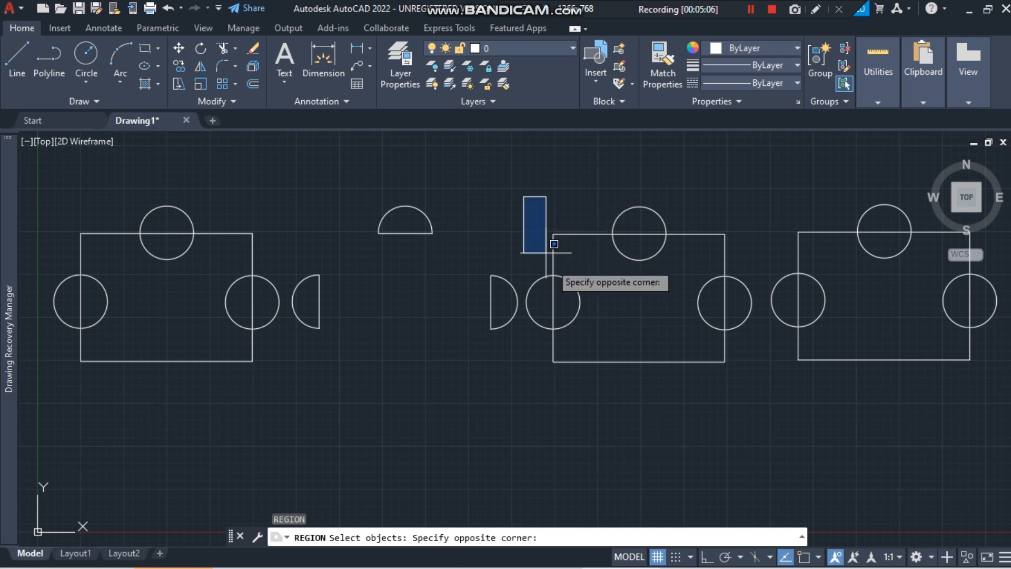
left_click(761, 373)
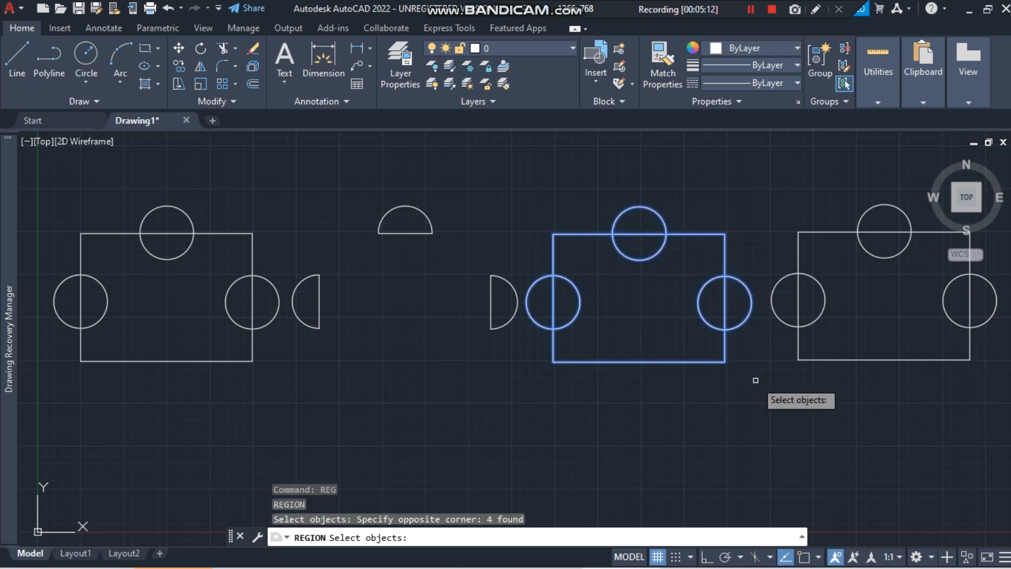
key("Return")
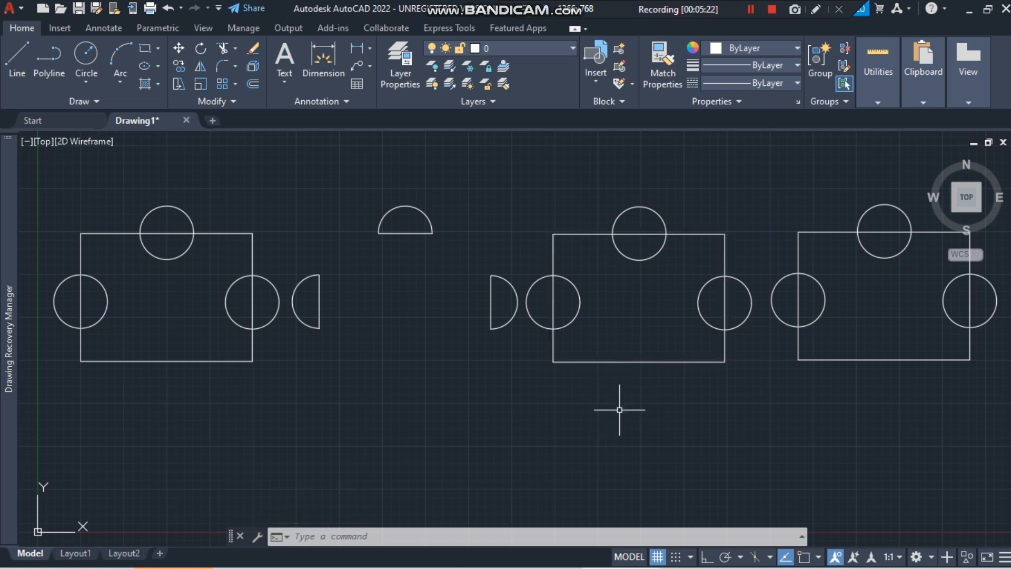
Step: Try to convert the third rectangle's left, top and right circles into regions again
left_click(584, 235)
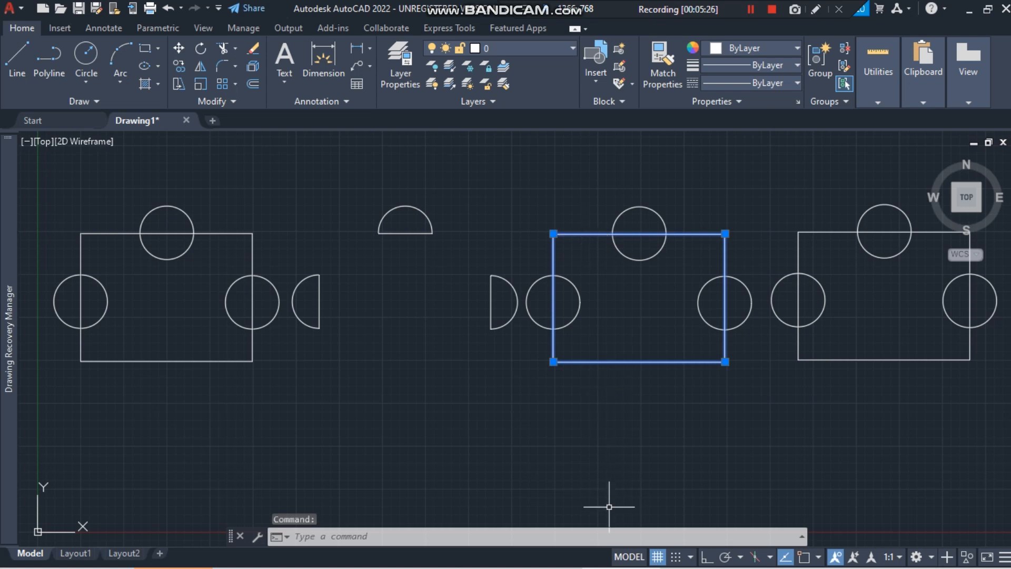
type("region")
key("Return")
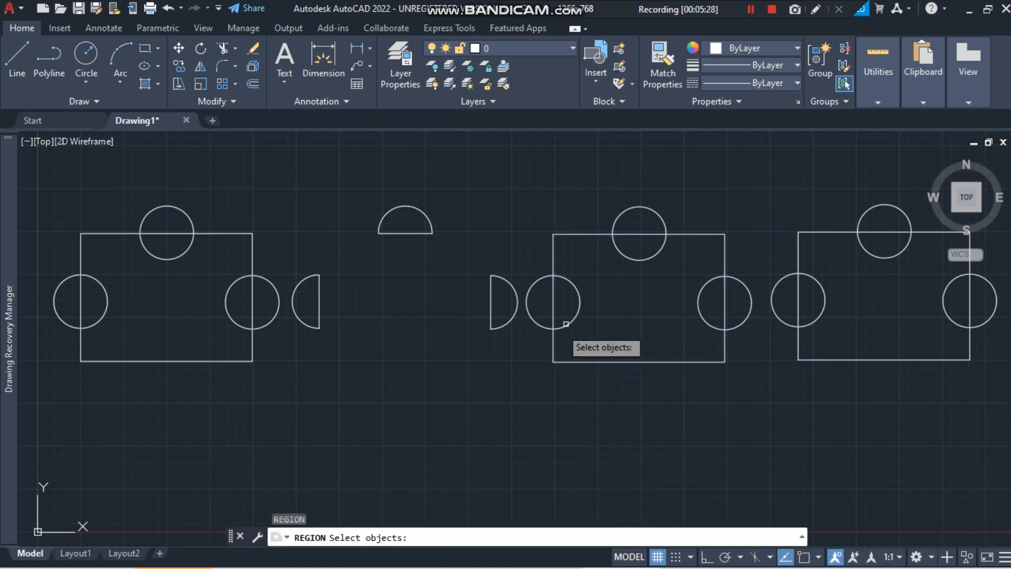
left_click(579, 291)
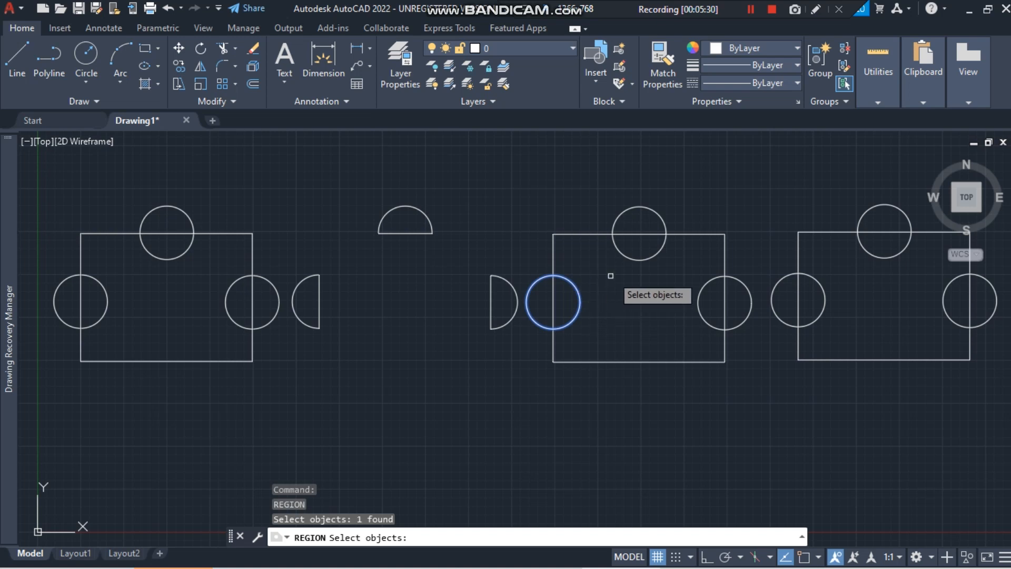
left_click(636, 259)
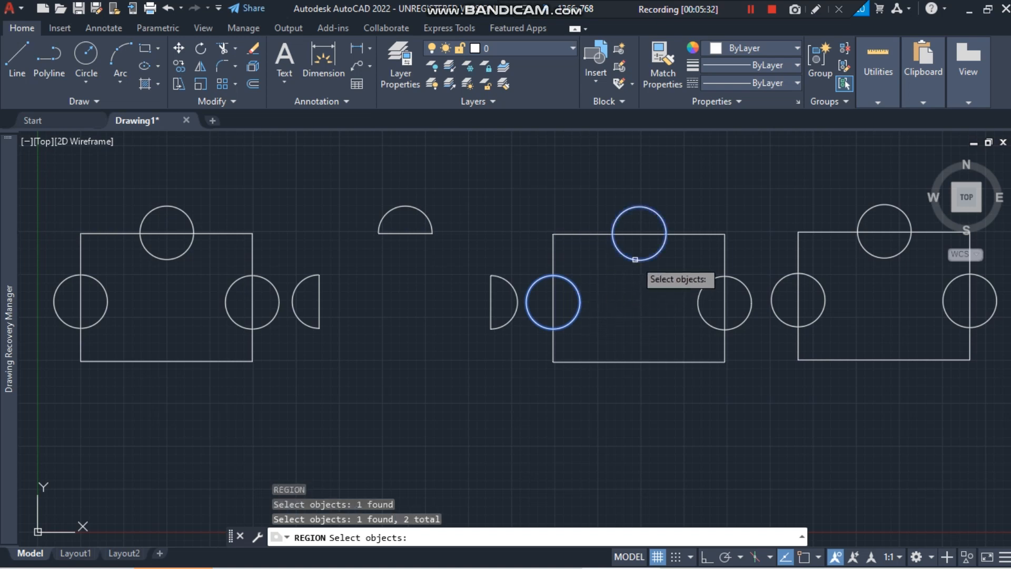
left_click(698, 303)
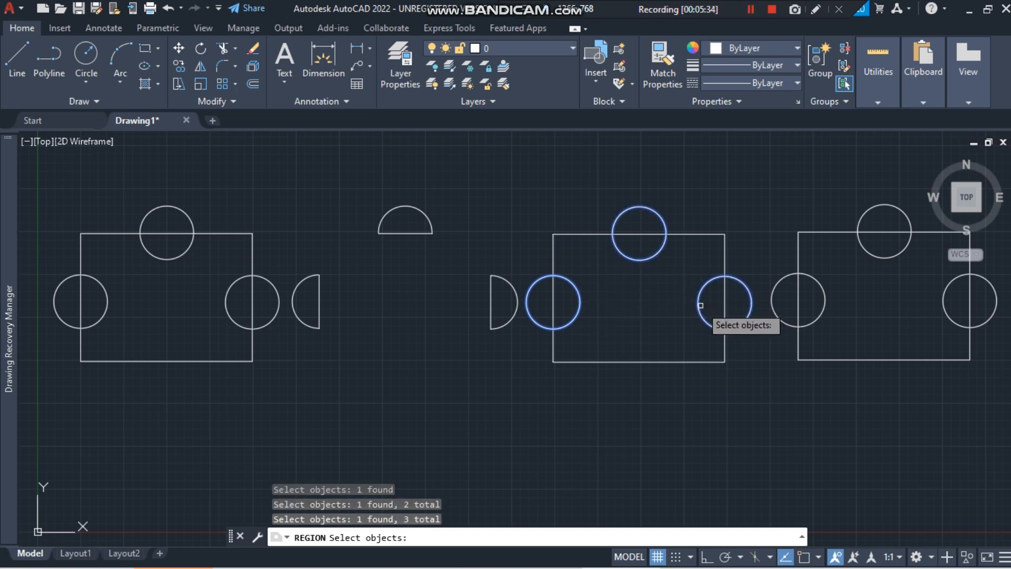
key("Return")
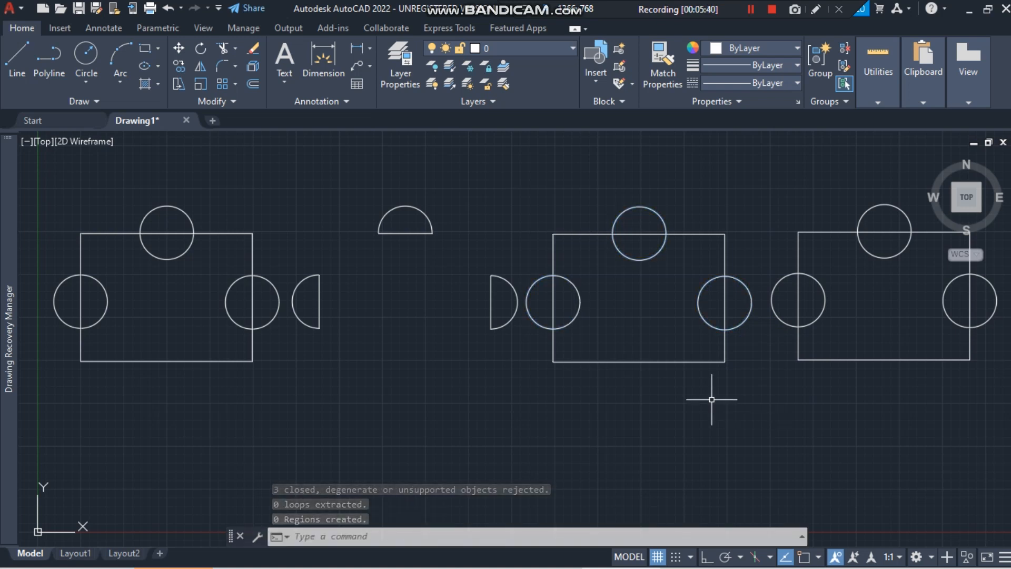
left_click(677, 360)
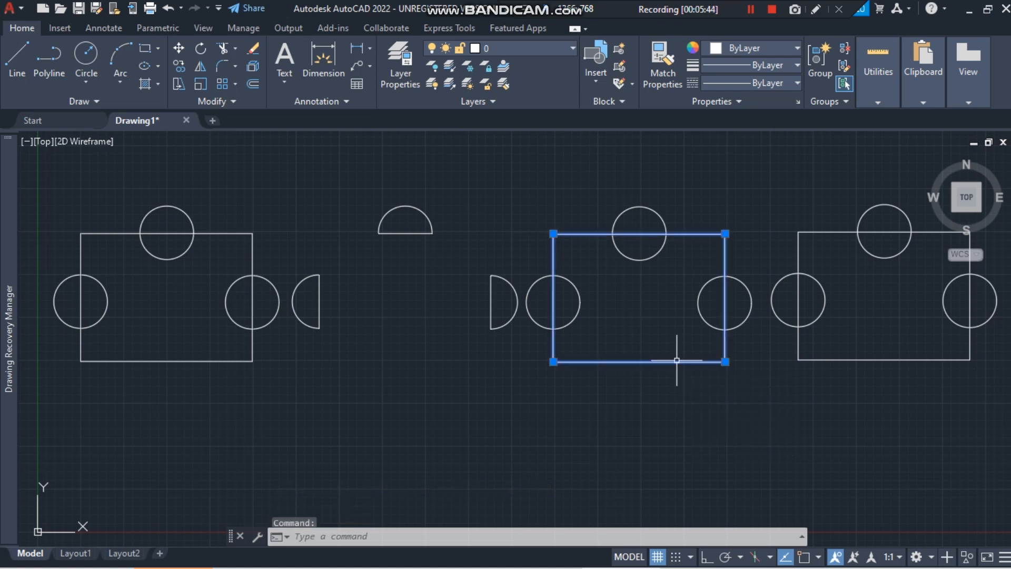
left_click(676, 435)
key("Escape")
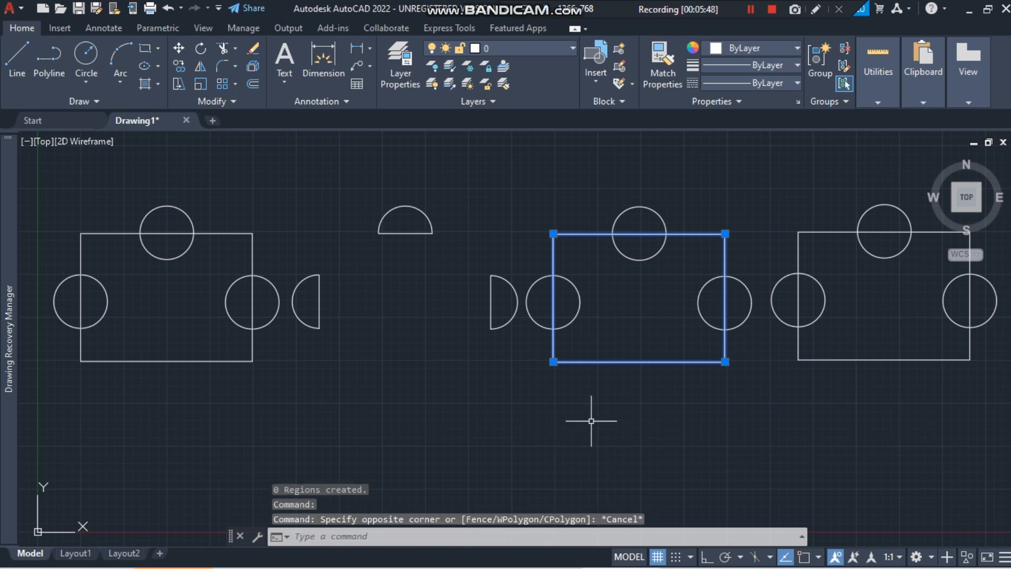
key("Escape")
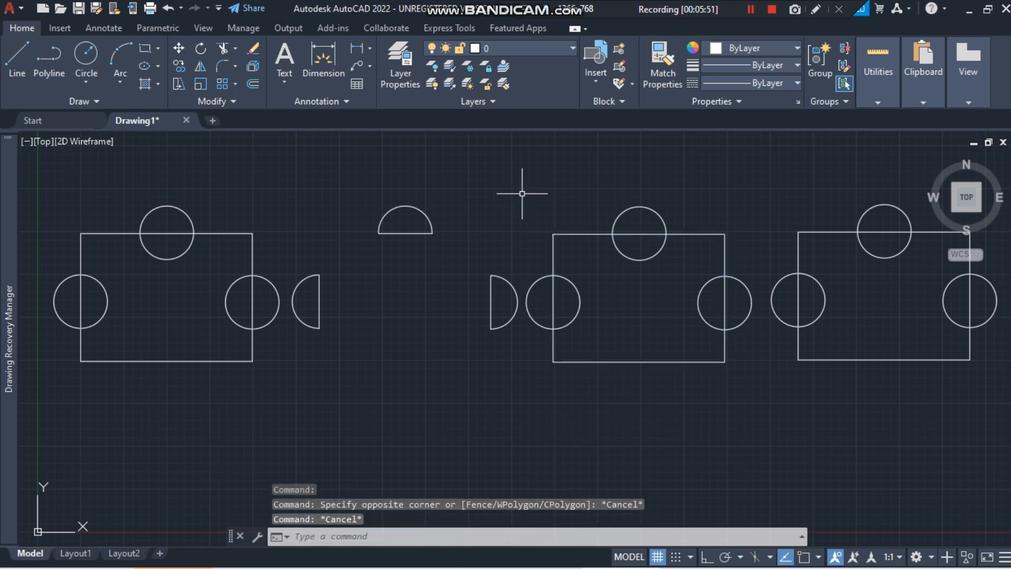
Step: Try to convert the third set's rectangle and its three edge circles into regions again
left_click(491, 536)
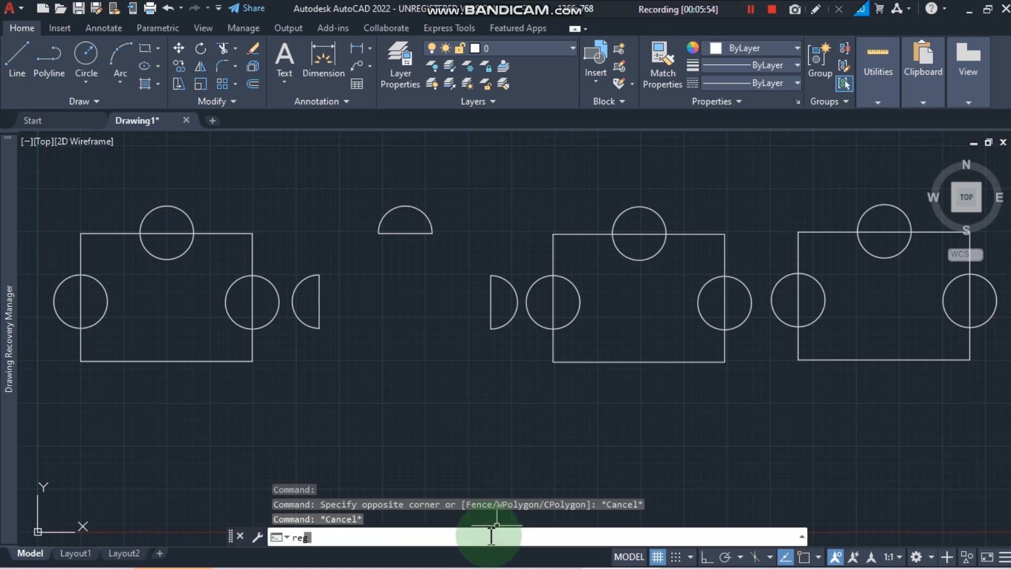
type("reg")
key("Return")
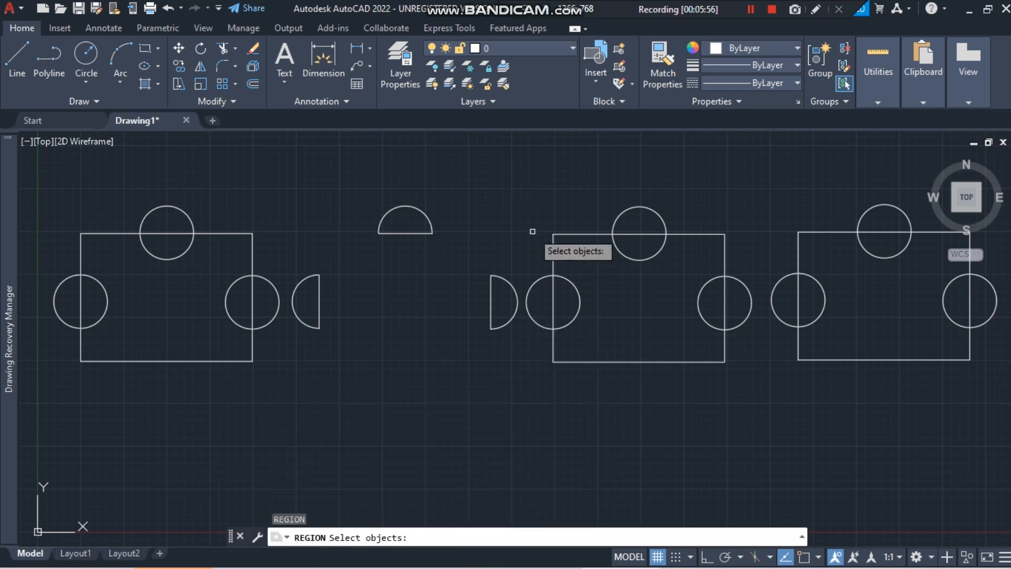
left_click(529, 199)
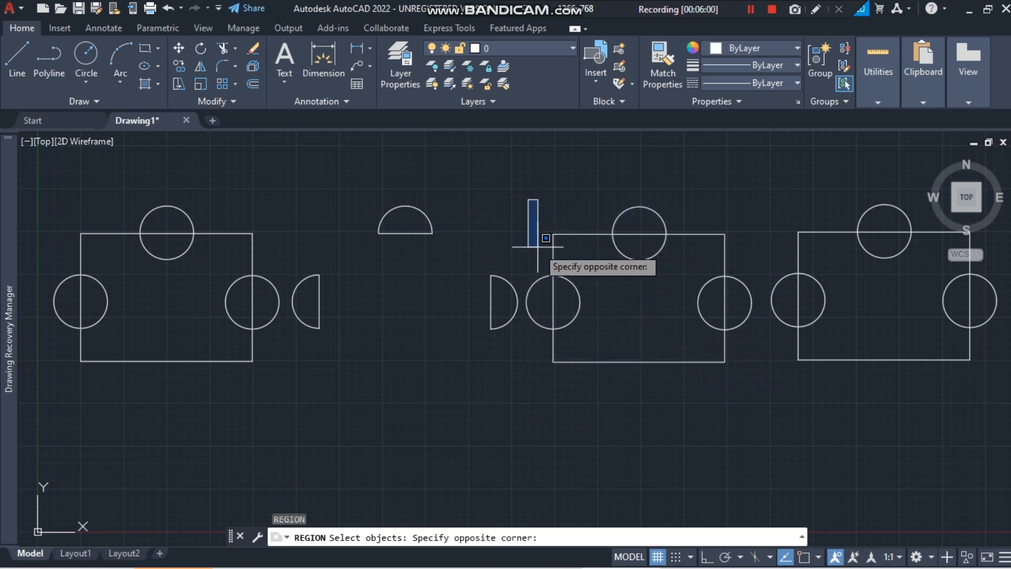
key("Escape")
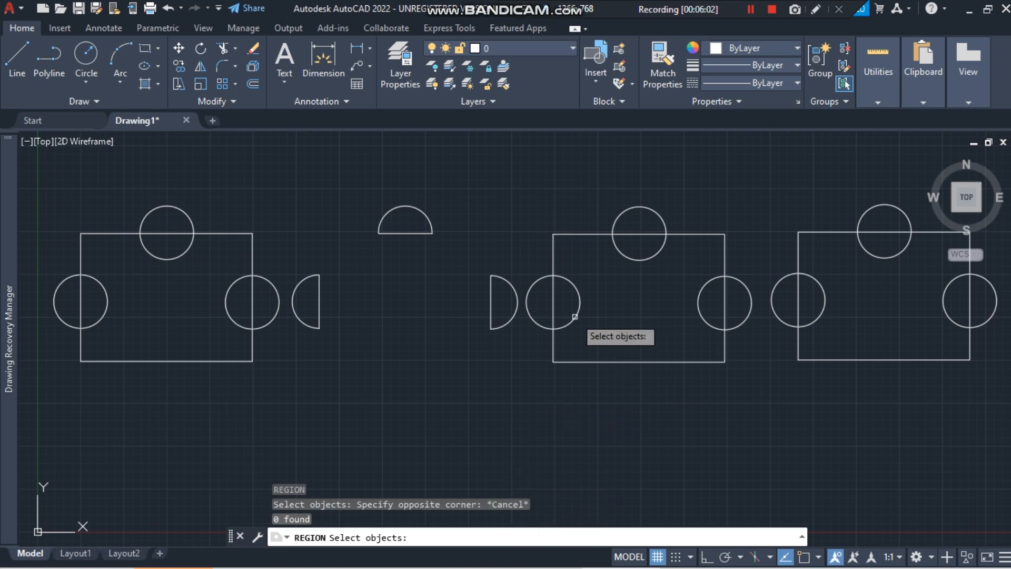
left_click(556, 275)
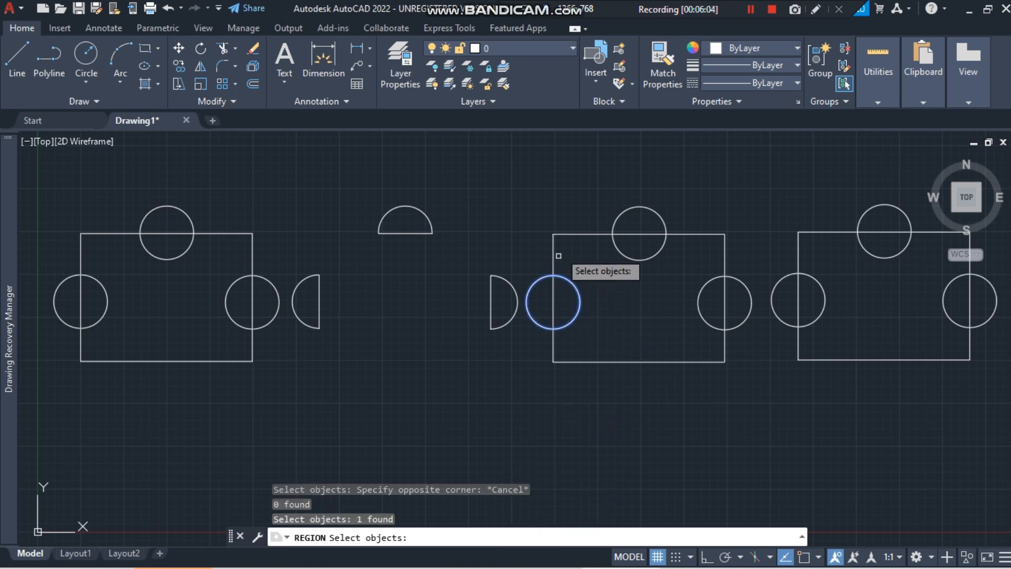
left_click(578, 234)
left_click(616, 221)
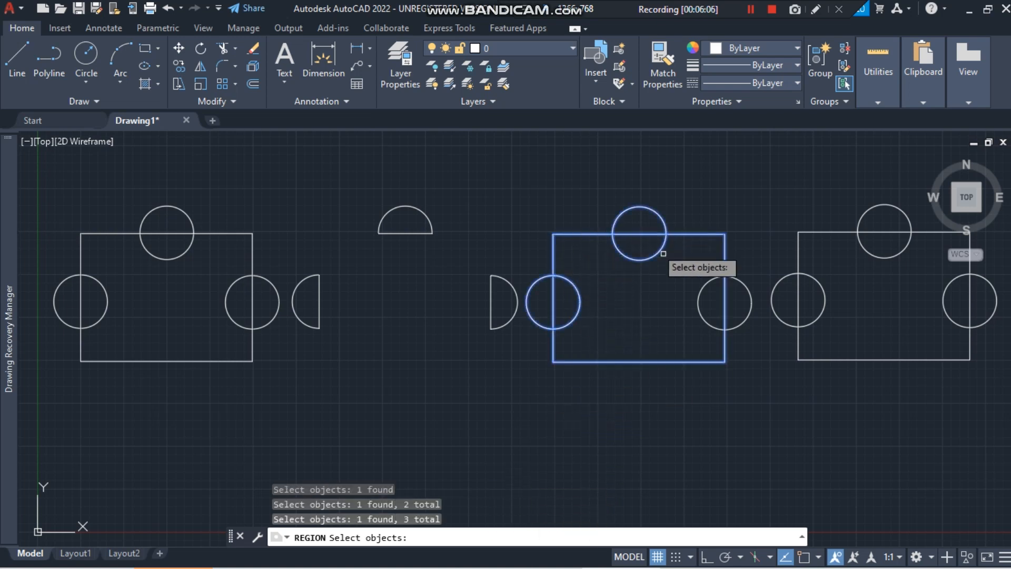
left_click(699, 293)
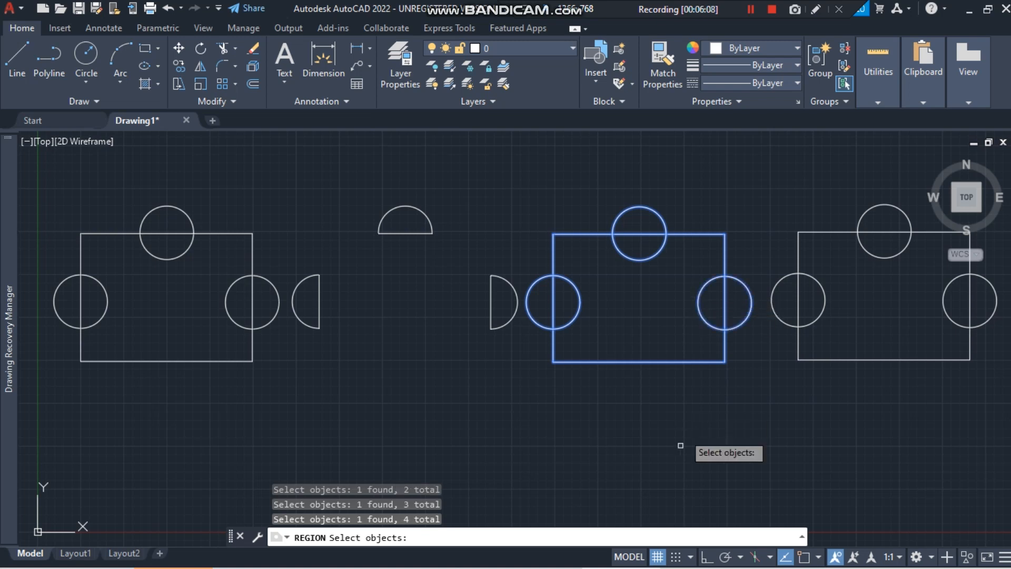
key("Return")
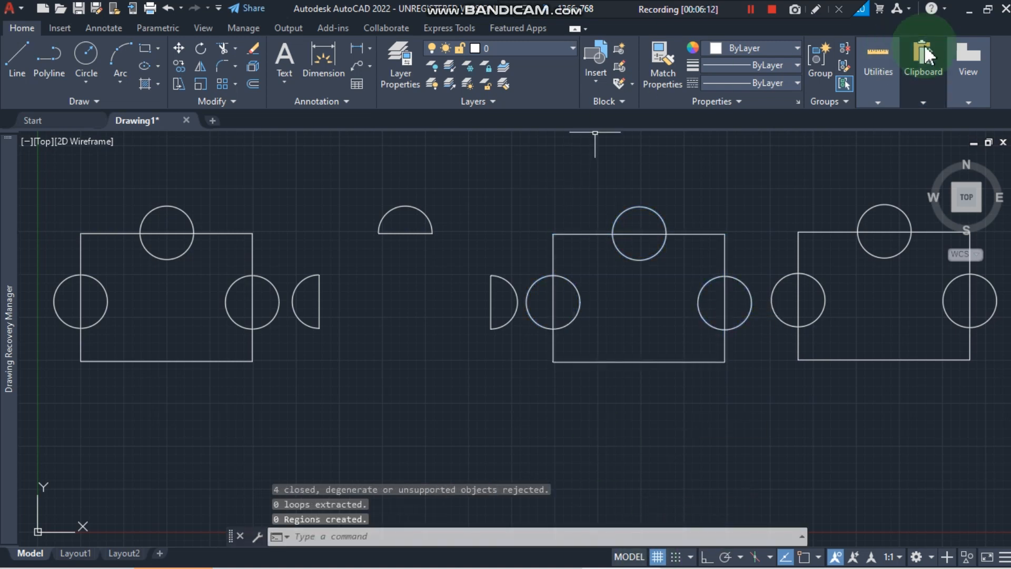
left_click(752, 9)
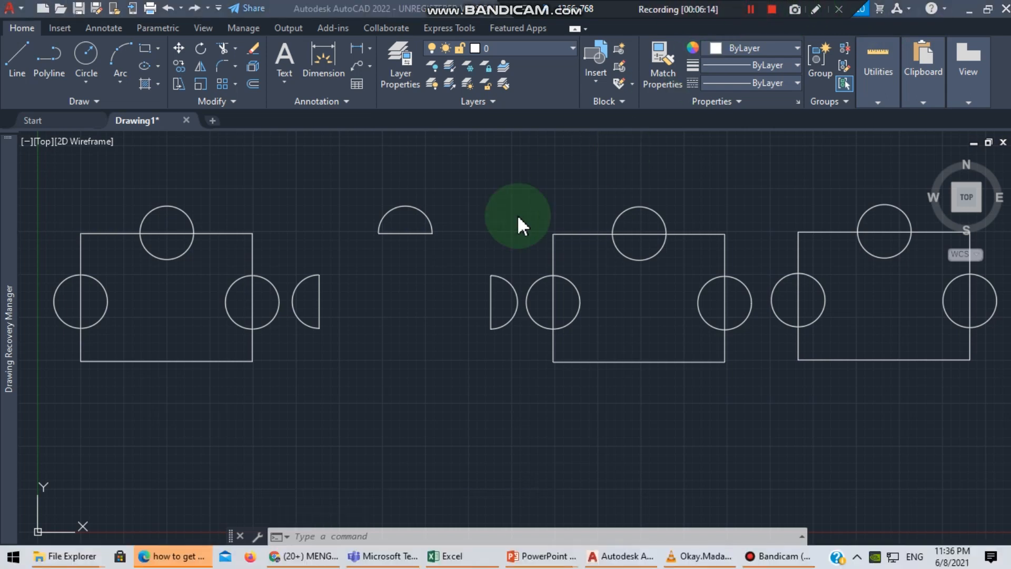
Step: Convert the third set in the row, the rectangle with its left, top and right circles, into regions
left_click(422, 537)
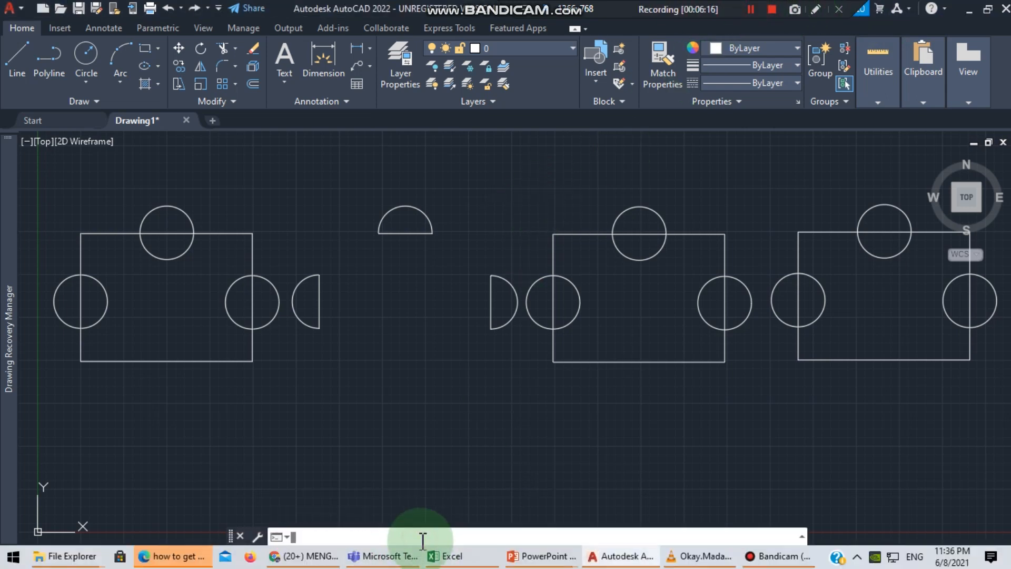
type("er")
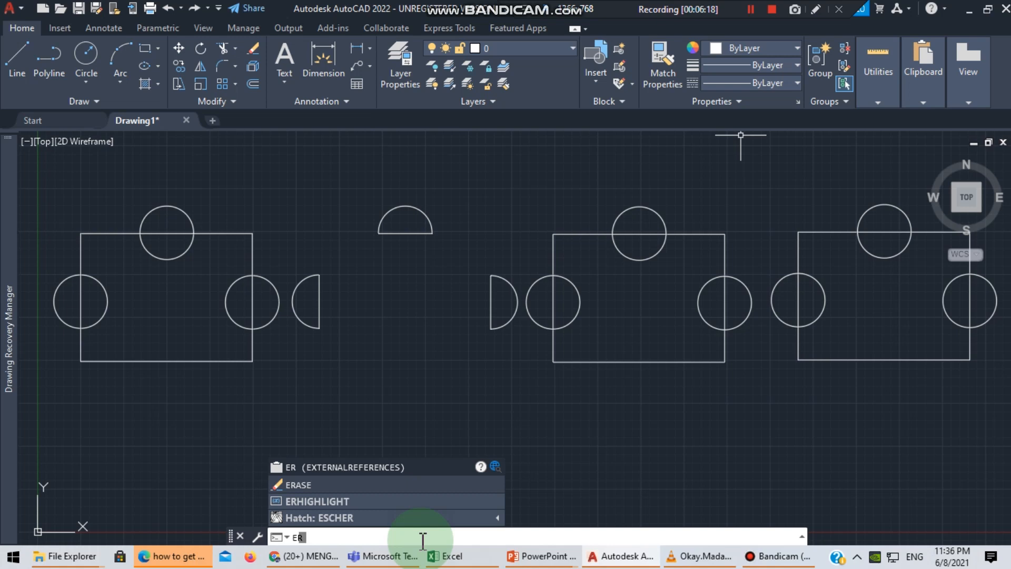
key("BackSpace")
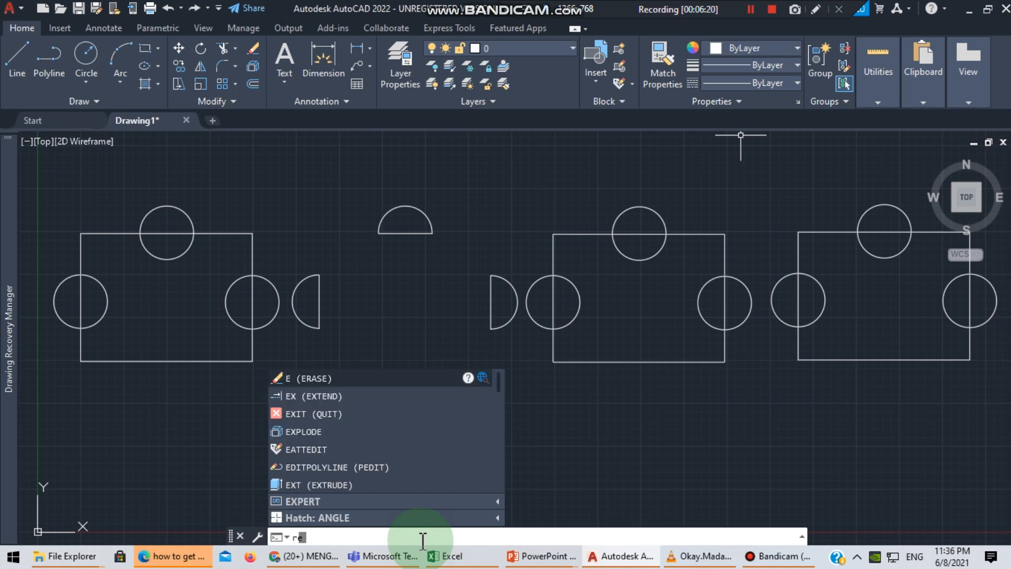
type("gion")
key("Return")
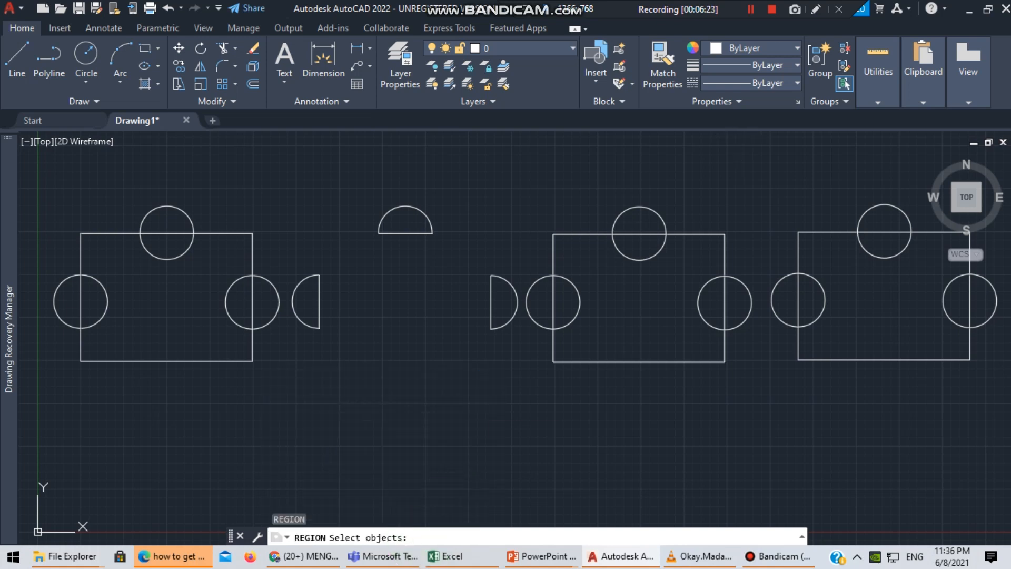
left_click(523, 190)
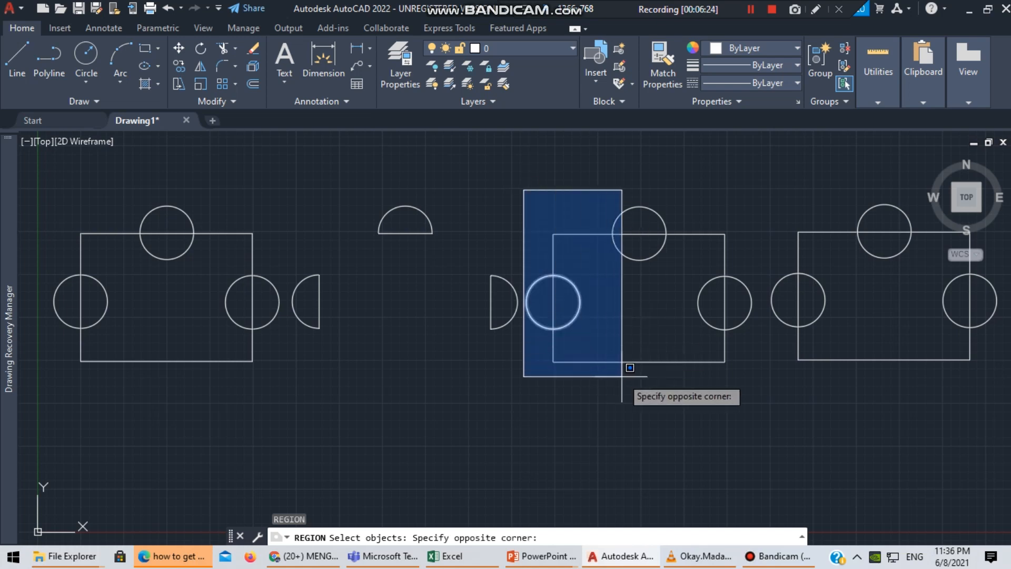
left_click(770, 380)
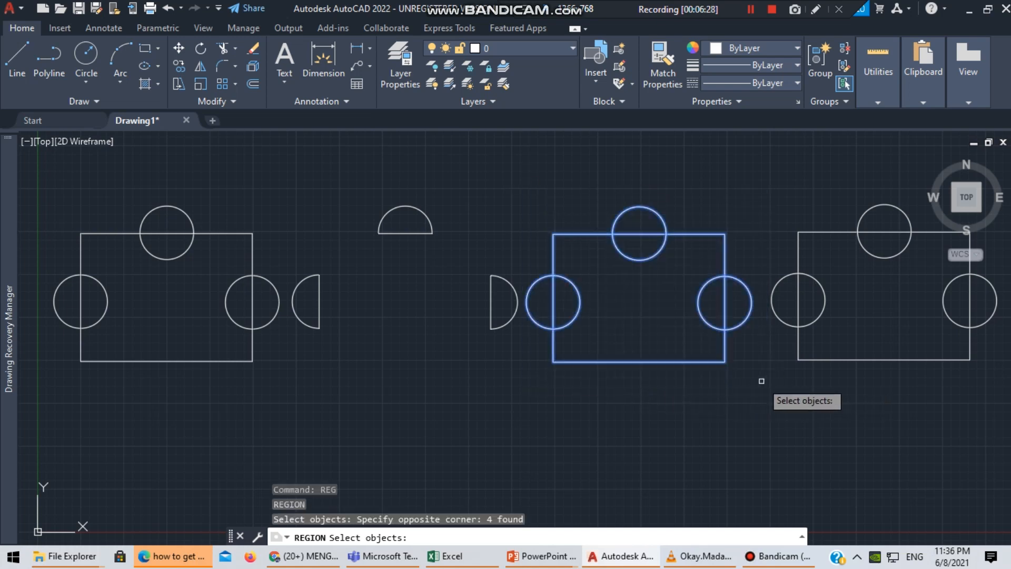
key("Return")
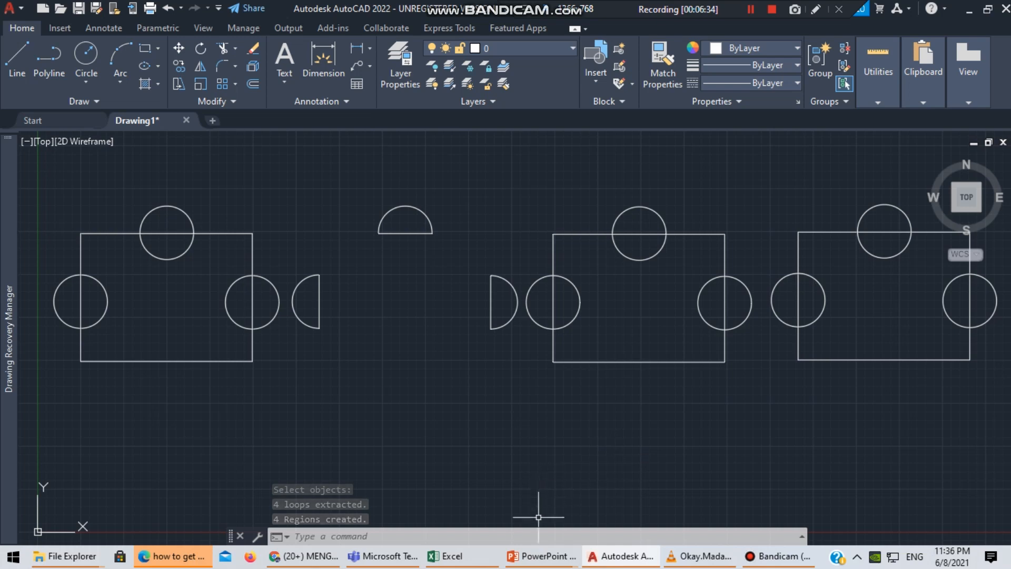
Step: Subtract the left, top and right circles from the third set's rectangle, using the rectangle as the region to subtract from
left_click(530, 535)
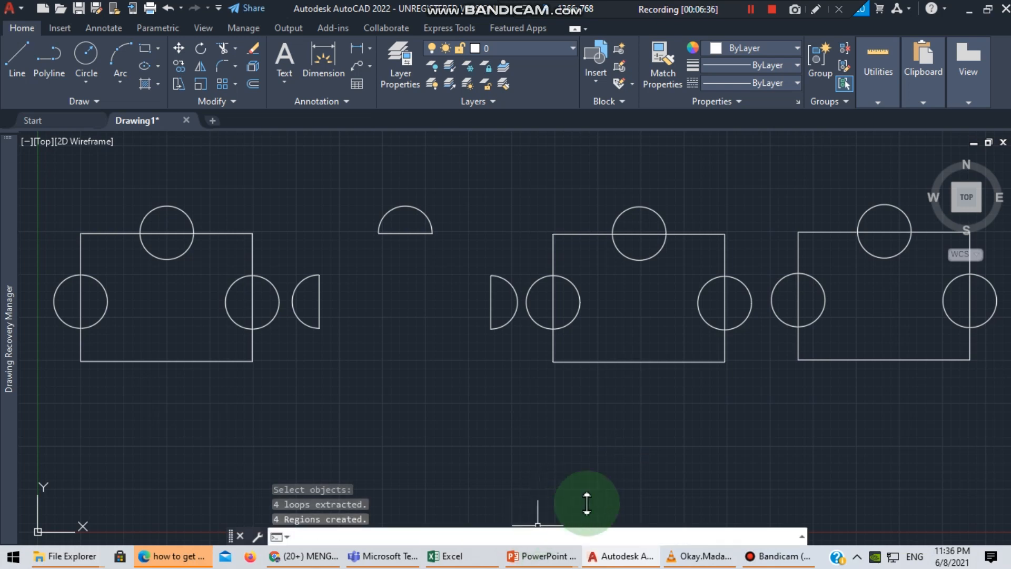
left_click(547, 535)
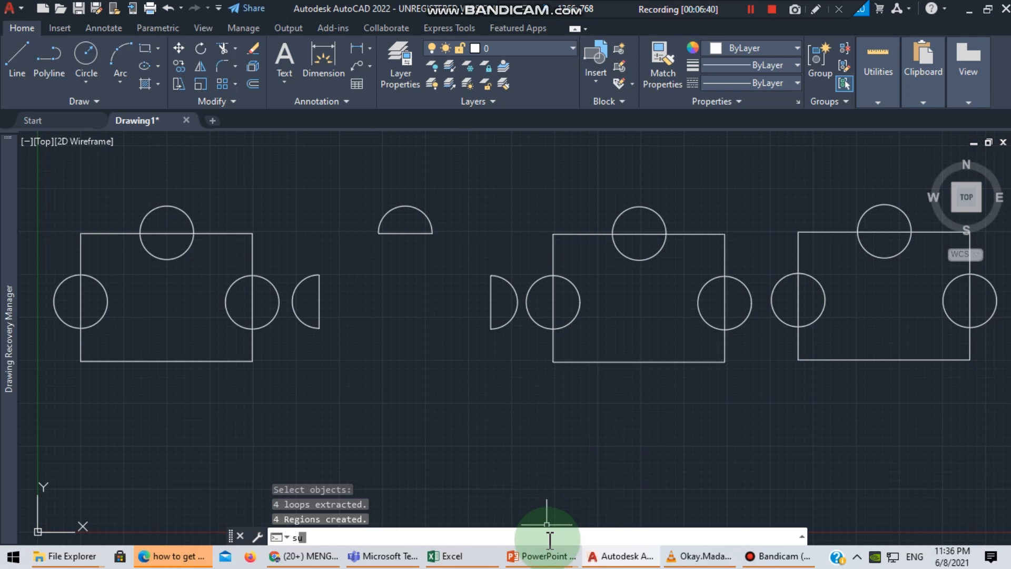
key("Return")
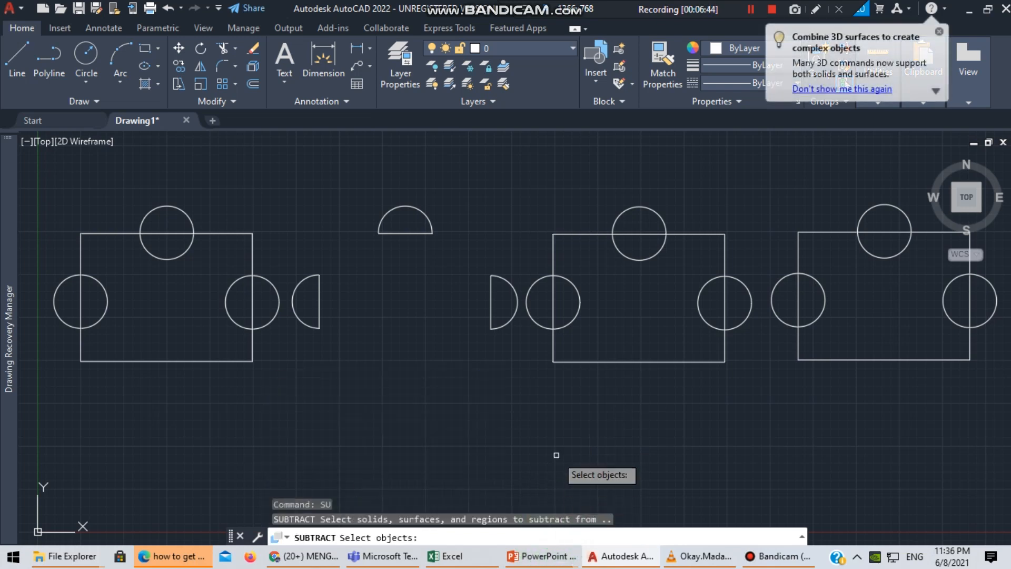
left_click(636, 362)
left_click(503, 537)
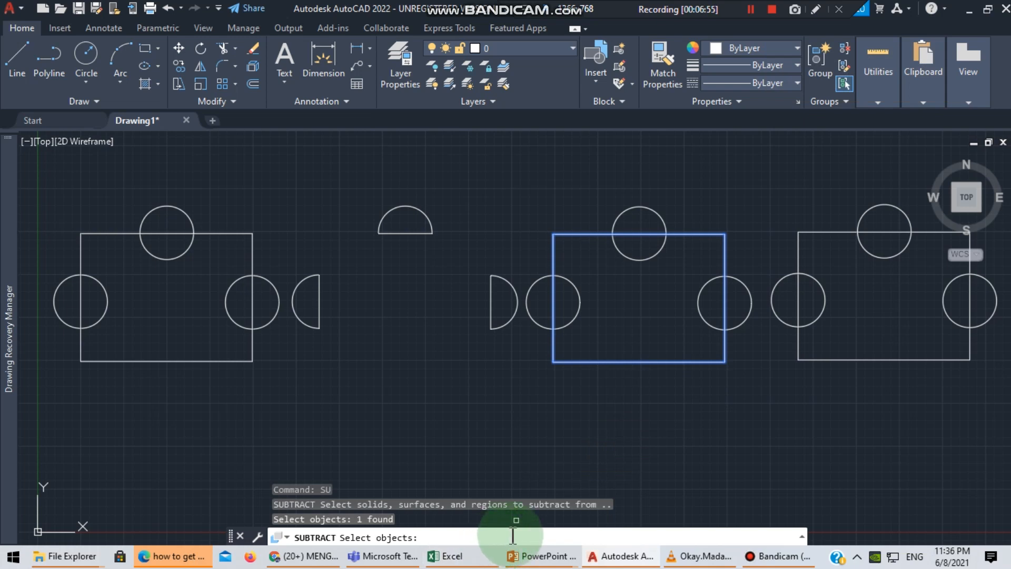
left_click(539, 537)
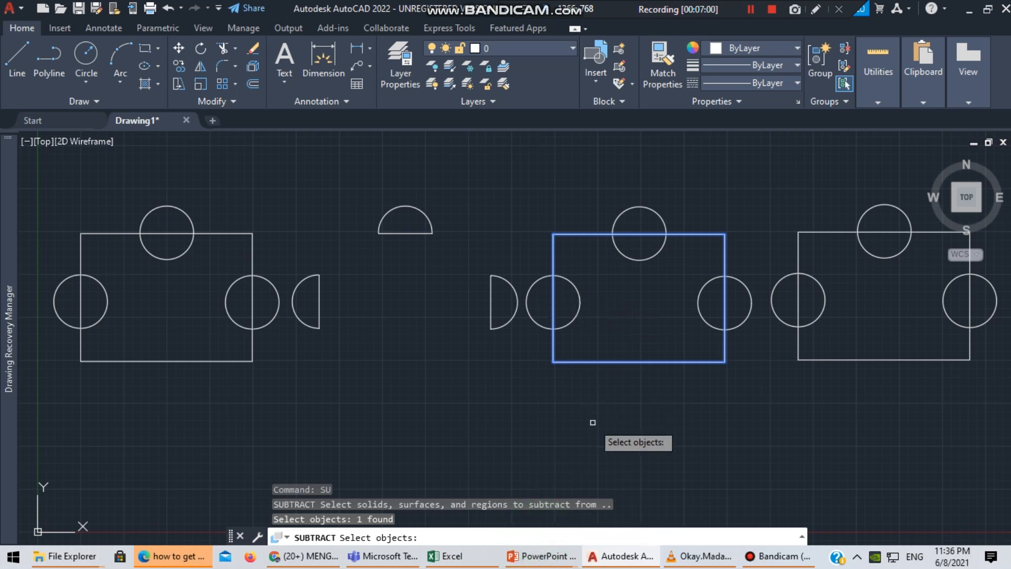
key("Return")
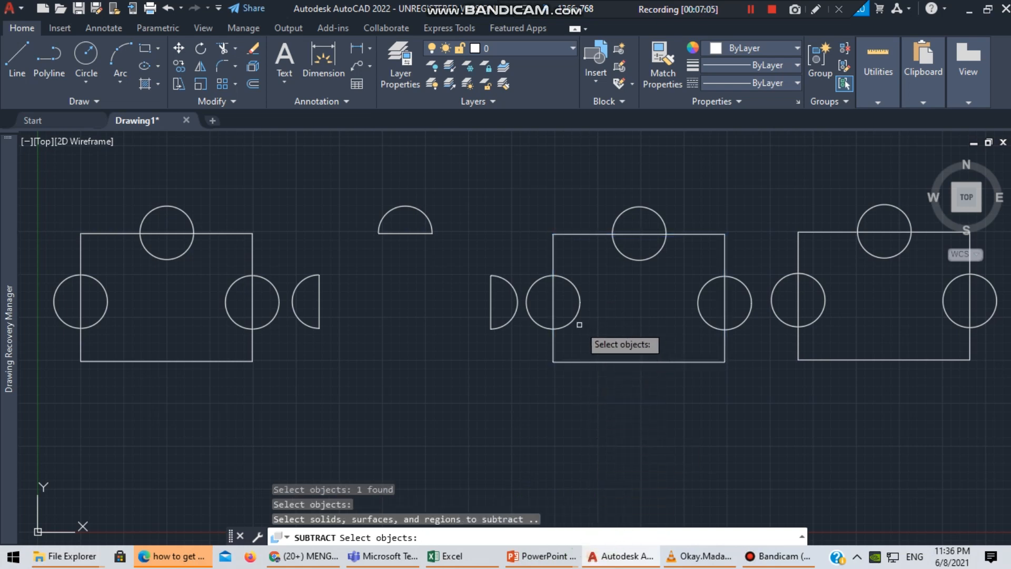
left_click(580, 294)
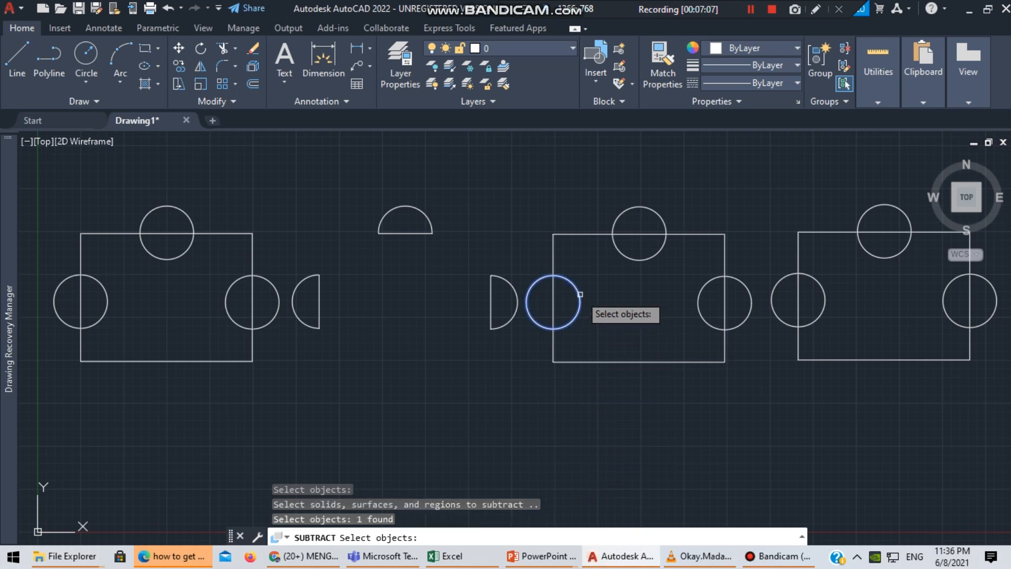
left_click(640, 262)
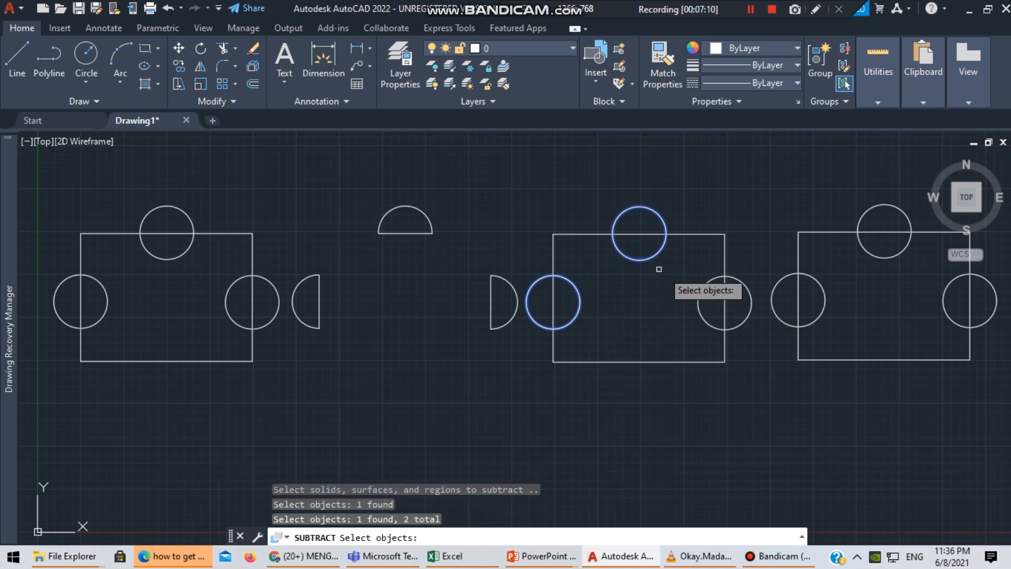
left_click(699, 305)
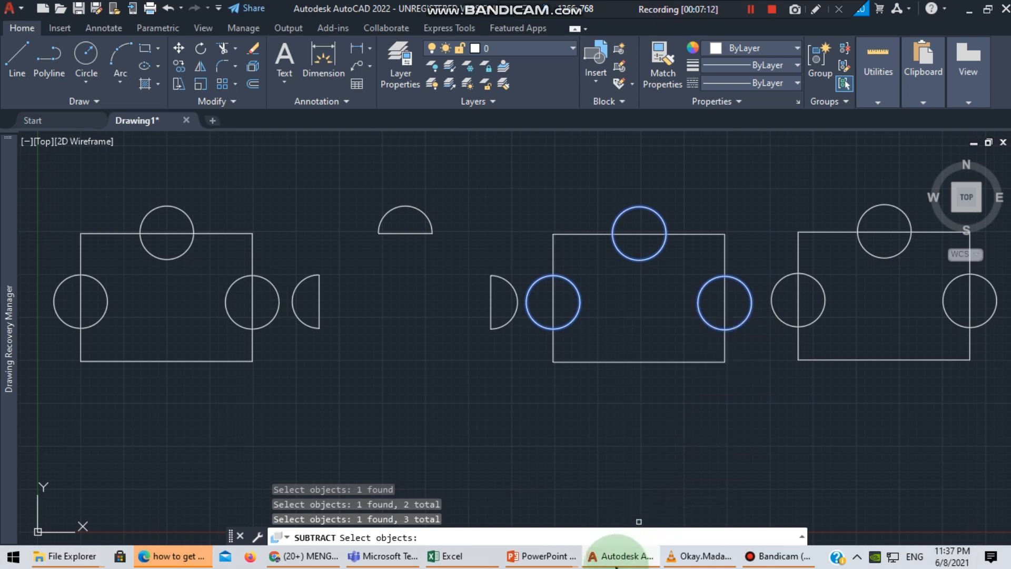
mouse_move(617, 558)
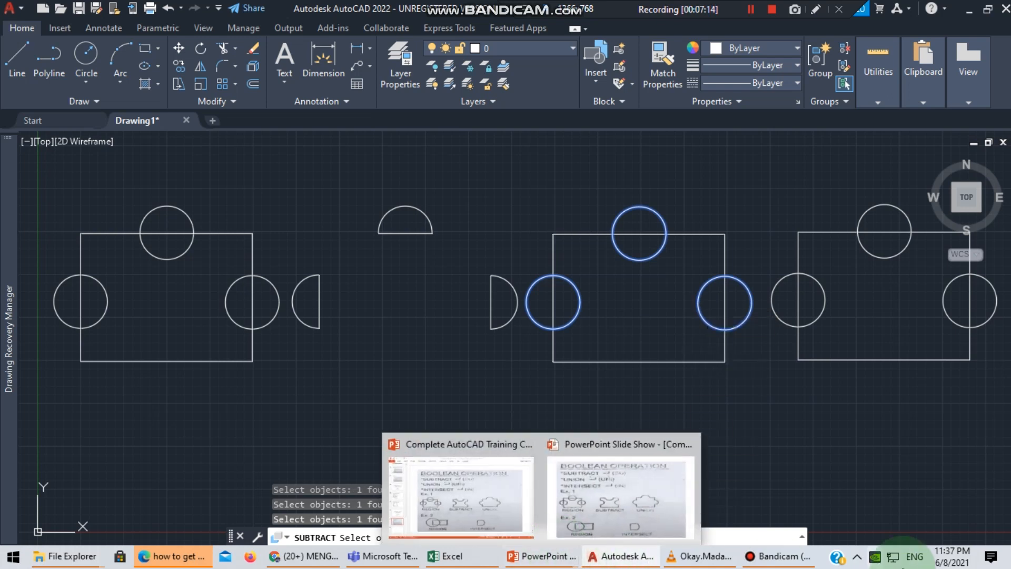
left_click(477, 534)
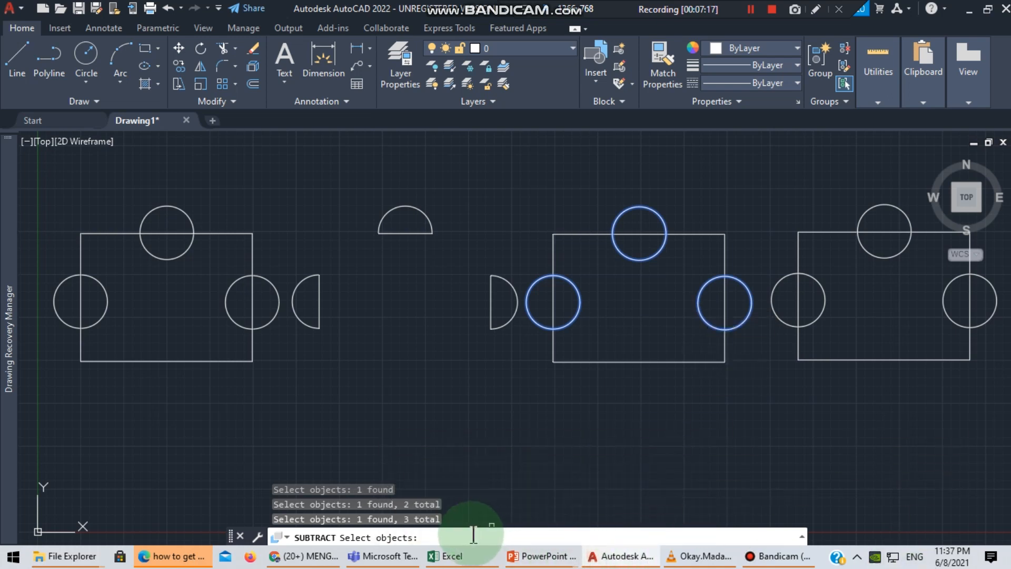
key("Return")
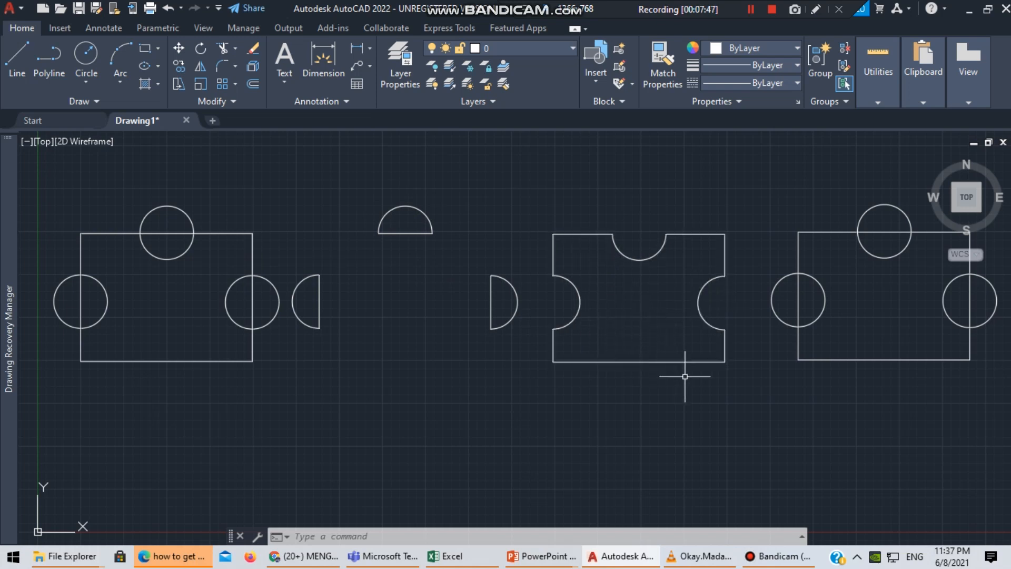
Step: Convert the fourth set in the row, the rectangle with its left, top and right circles, into regions
left_click(529, 536)
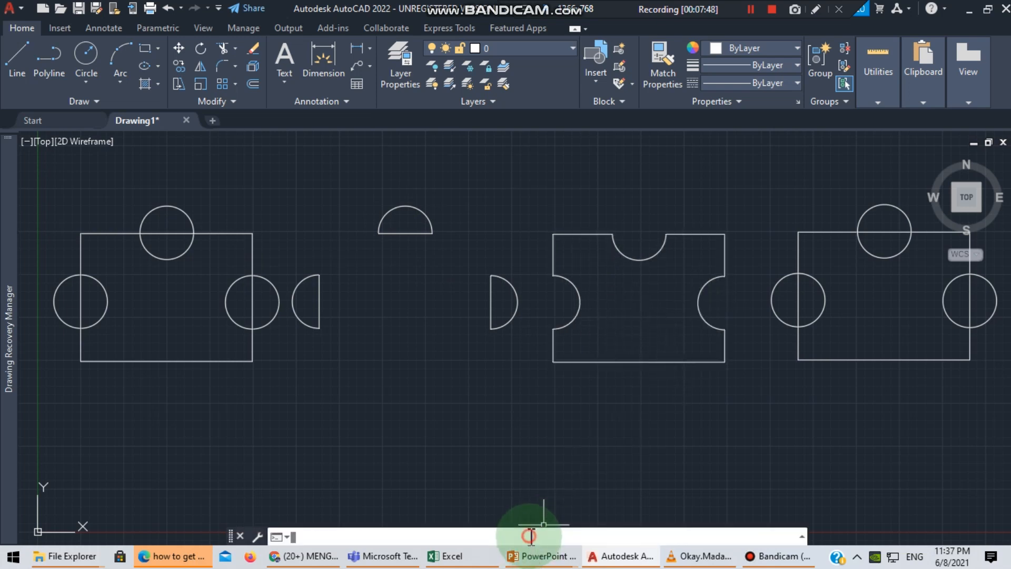
key("alt+Tab")
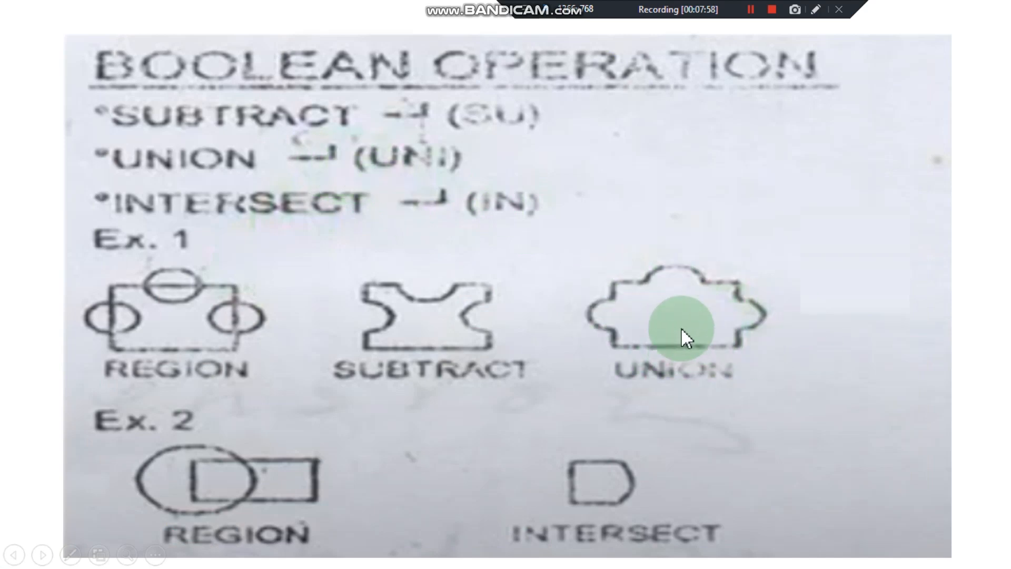
key("alt+Tab")
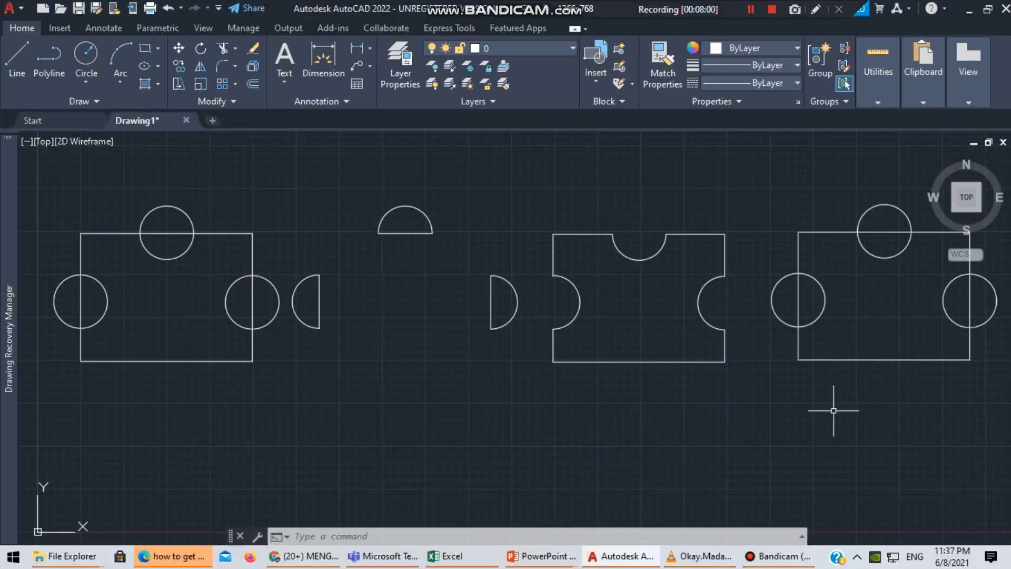
left_click(597, 538)
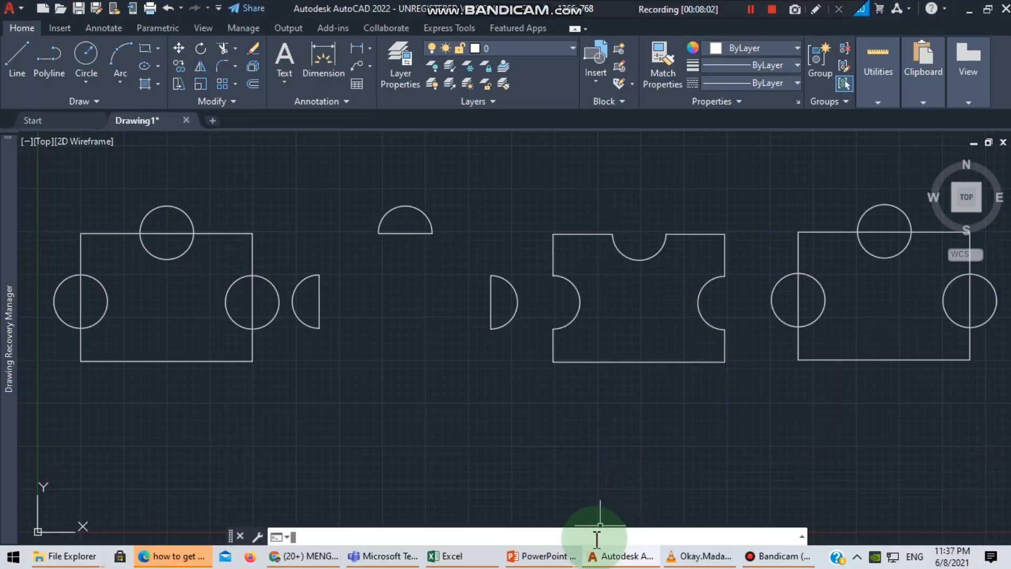
type("reg")
key("Return")
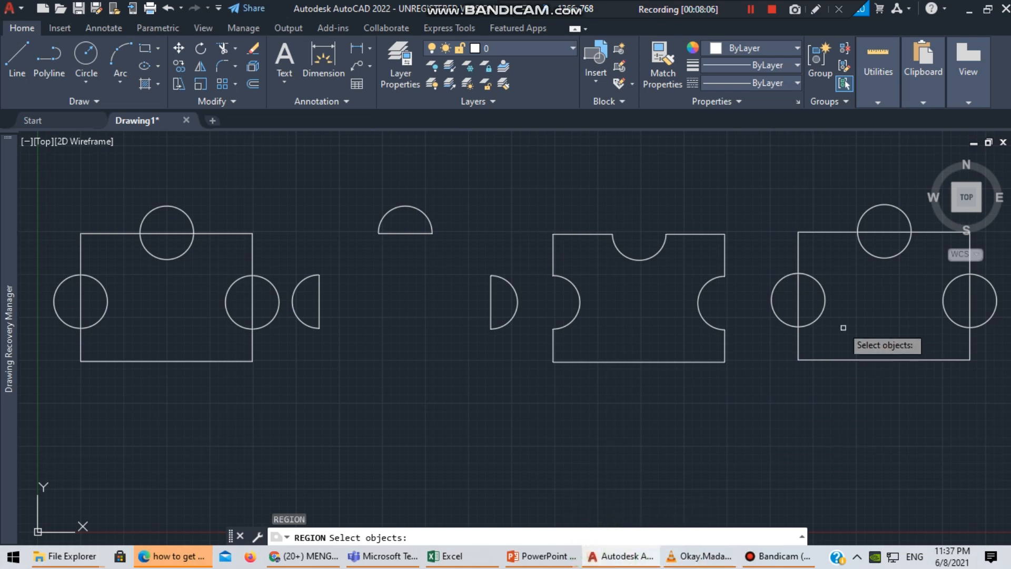
left_click(800, 233)
left_click(862, 214)
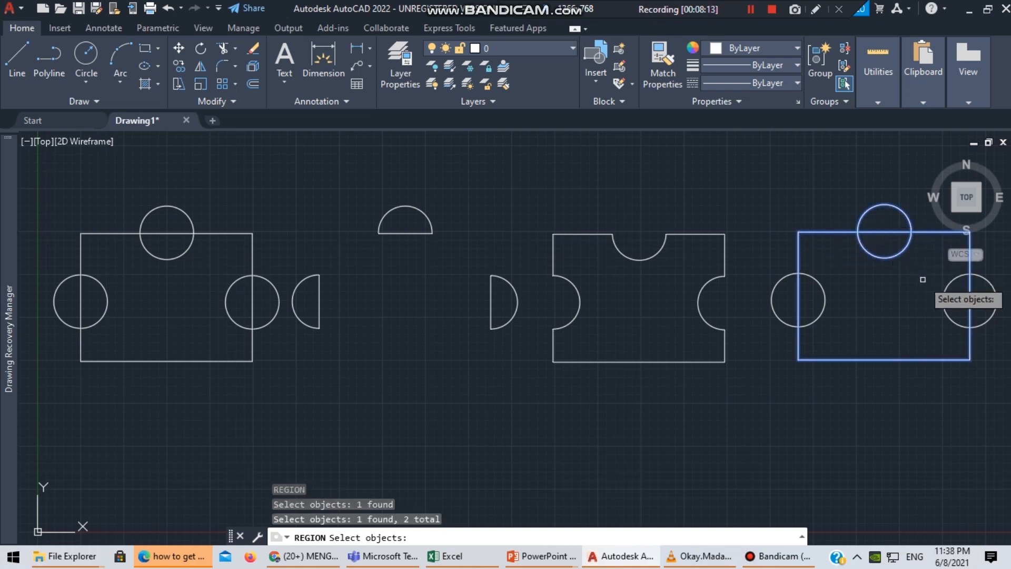
left_click(943, 303)
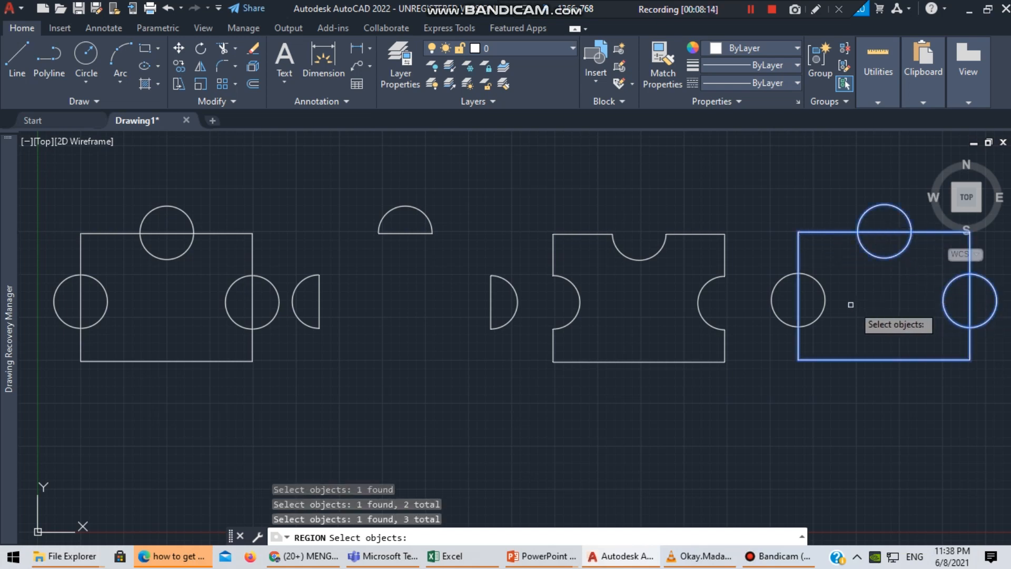
left_click(826, 301)
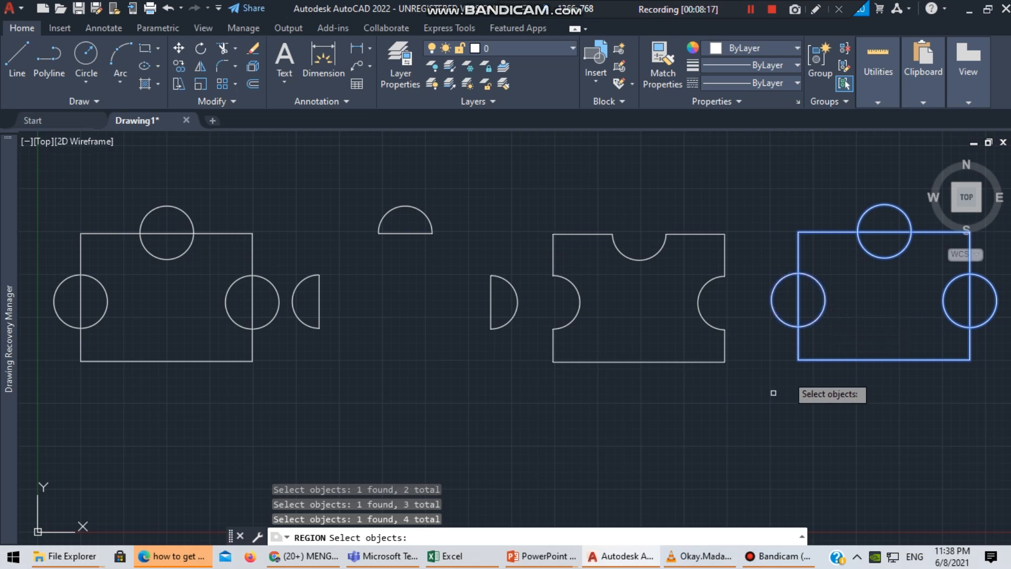
key("Return")
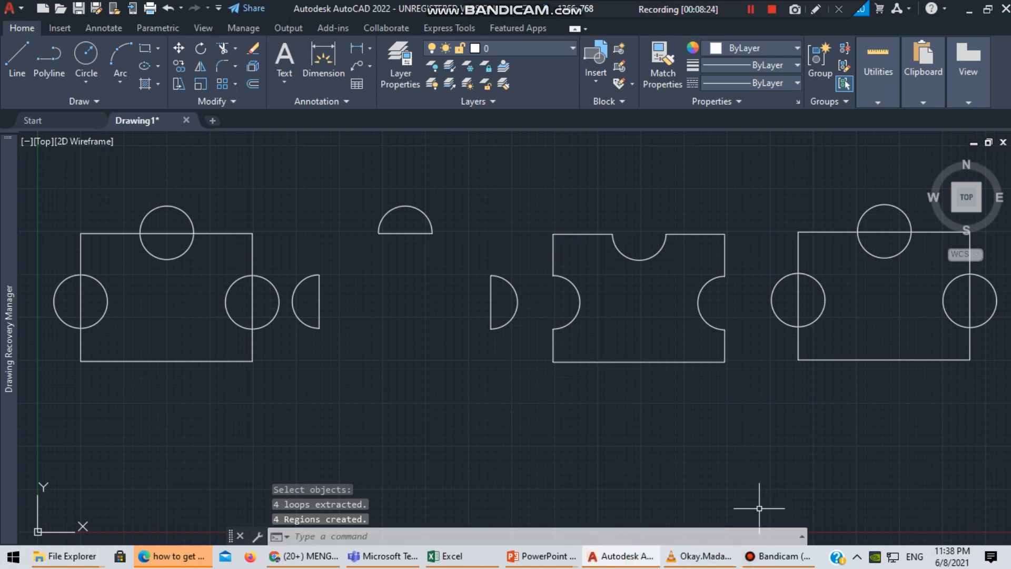
Step: Unite the fourth set's rectangle with its left, top and right circles using the Union operation
left_click(664, 542)
left_click(663, 542)
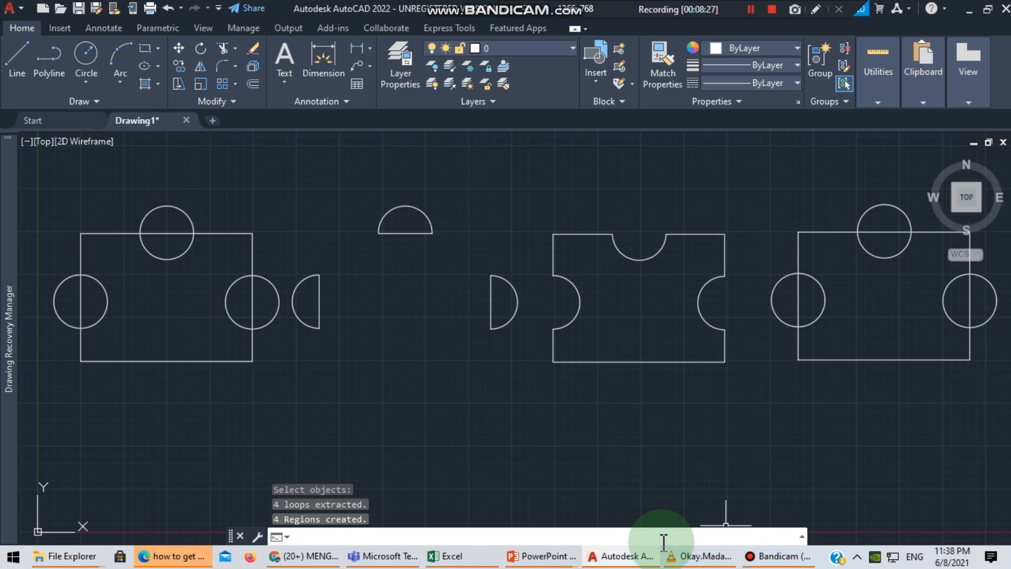
type("u")
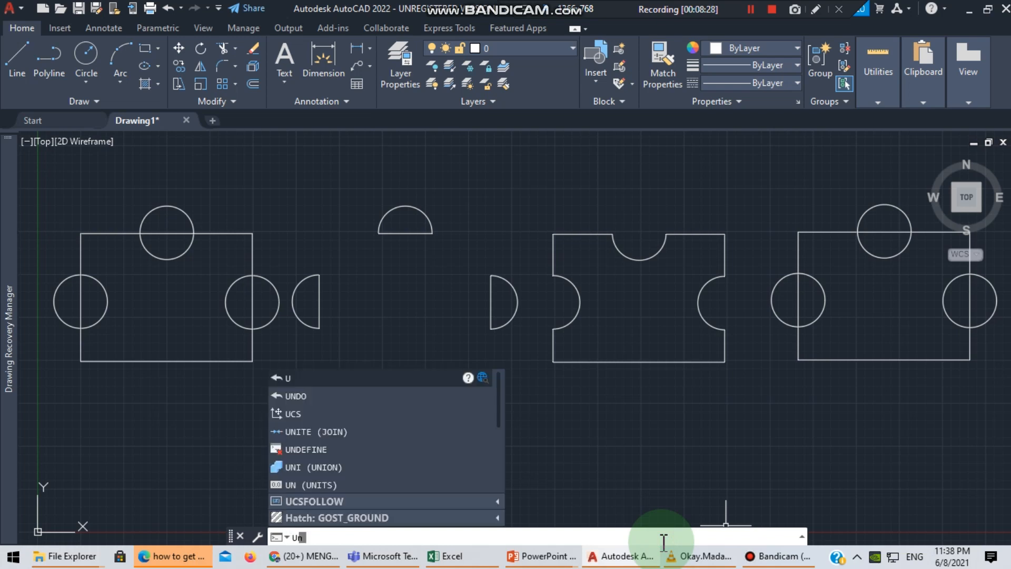
type("n")
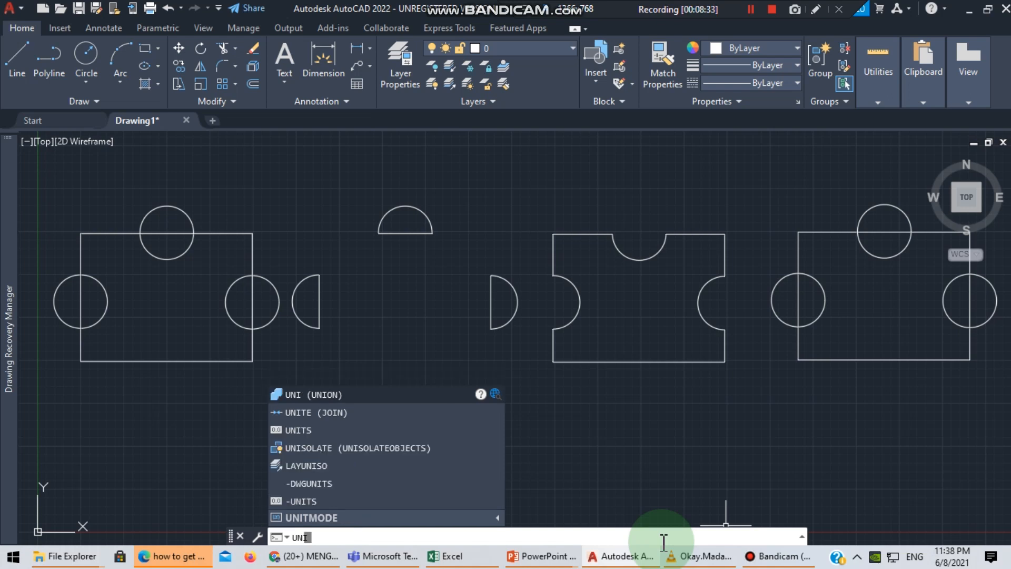
key("Return")
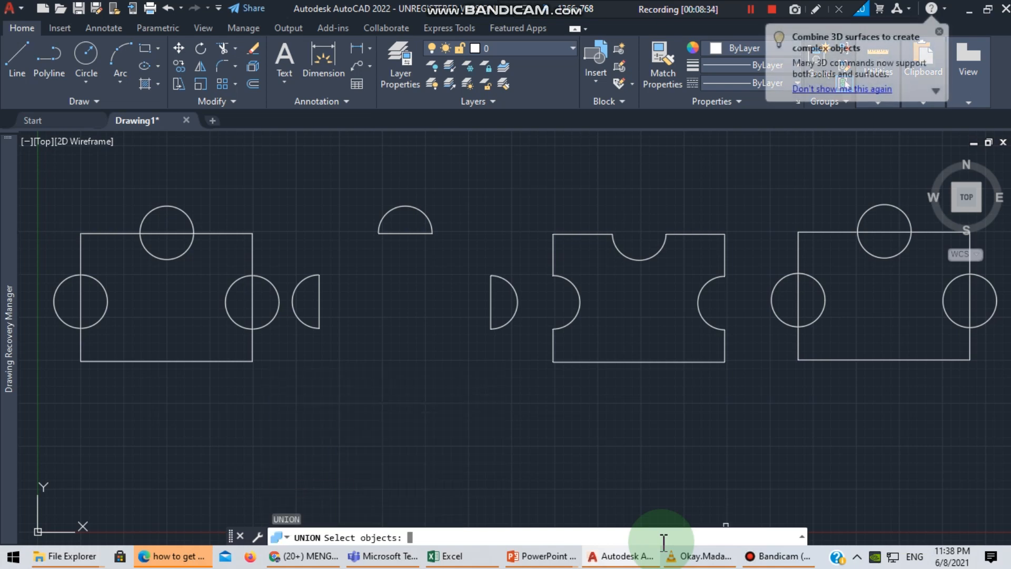
left_click(821, 287)
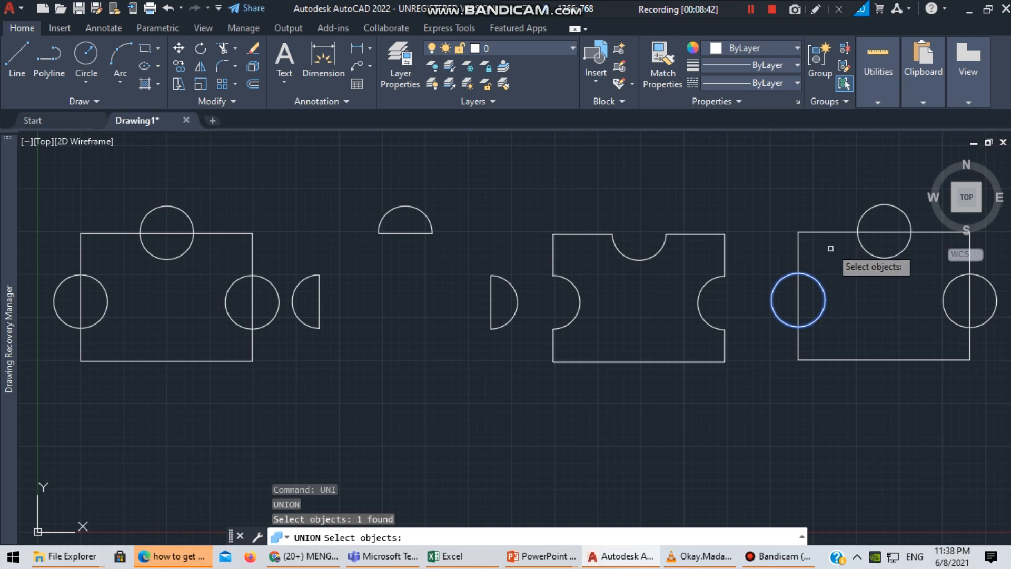
left_click(830, 232)
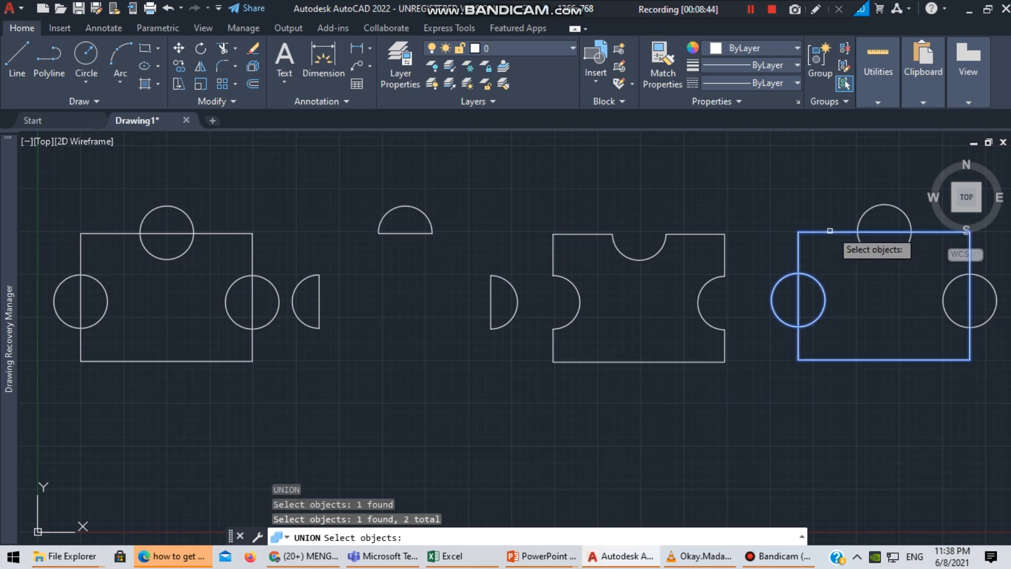
left_click(908, 223)
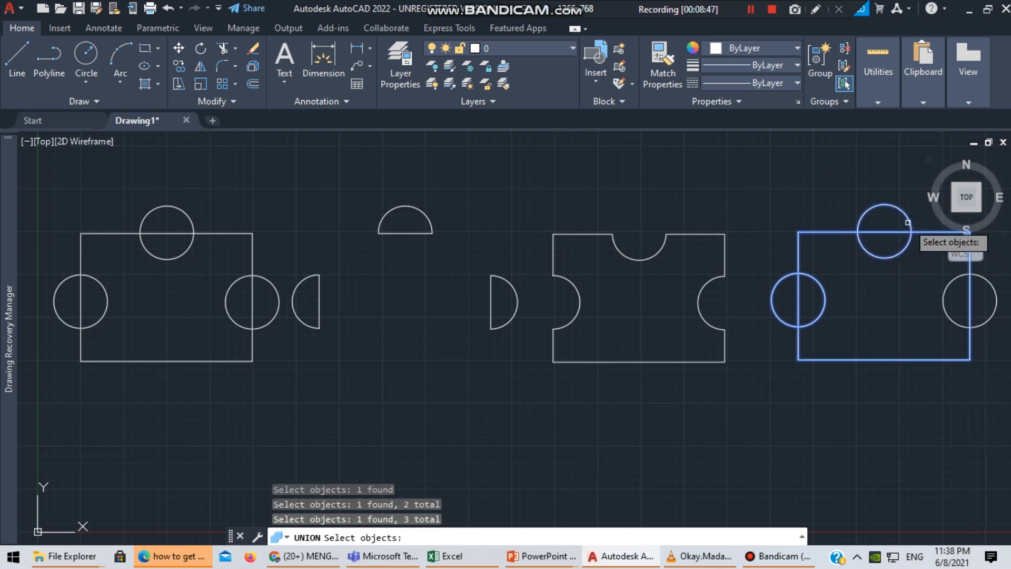
left_click(948, 285)
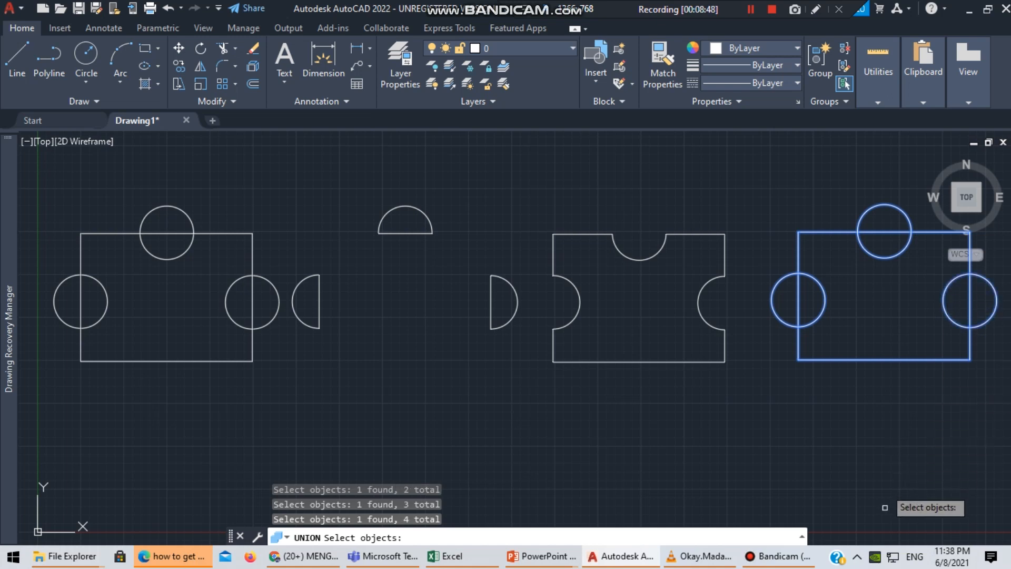
key("Return")
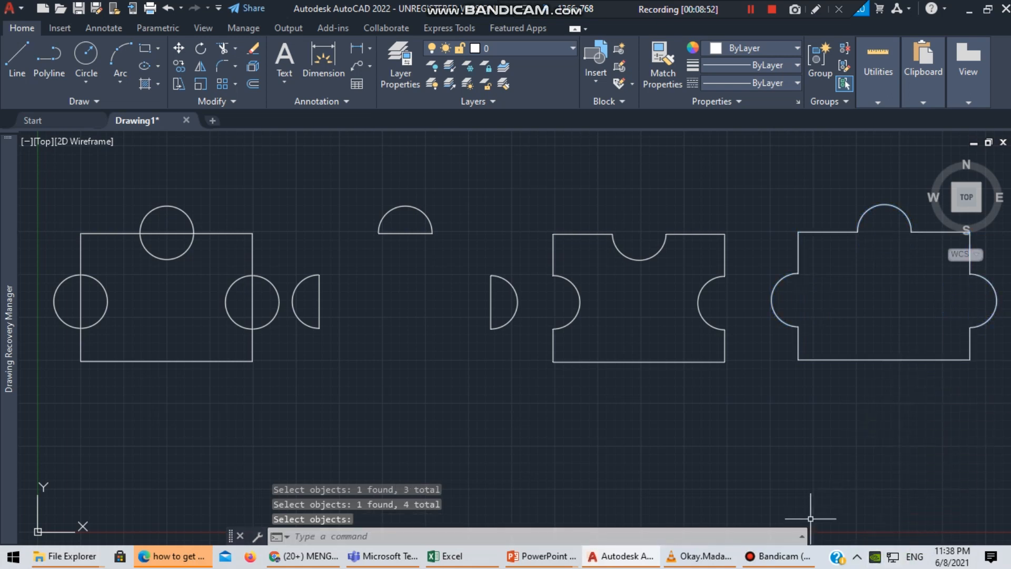
Step: Draw a wide rectangle by two opposite corners in the empty area below the row of example shapes
left_click(617, 535)
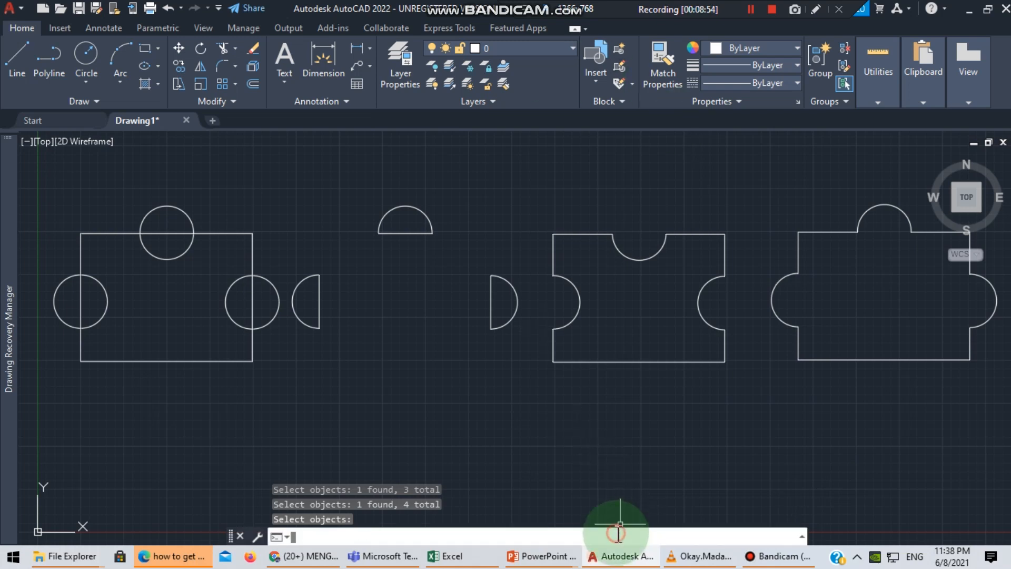
key("Return")
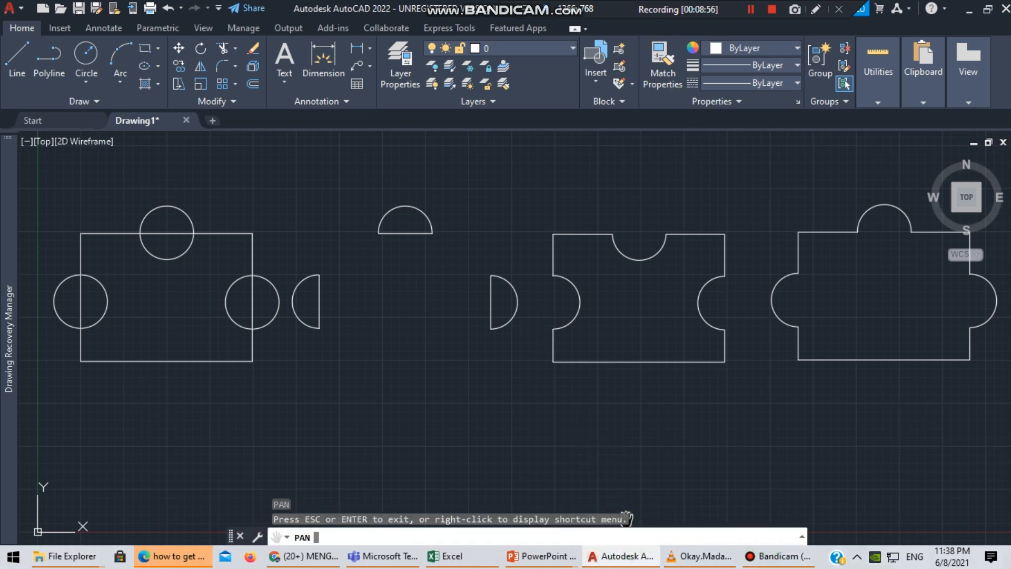
mouse_move(838, 429)
left_mouse_down()
mouse_move(729, 422)
mouse_move(704, 431)
left_mouse_up()
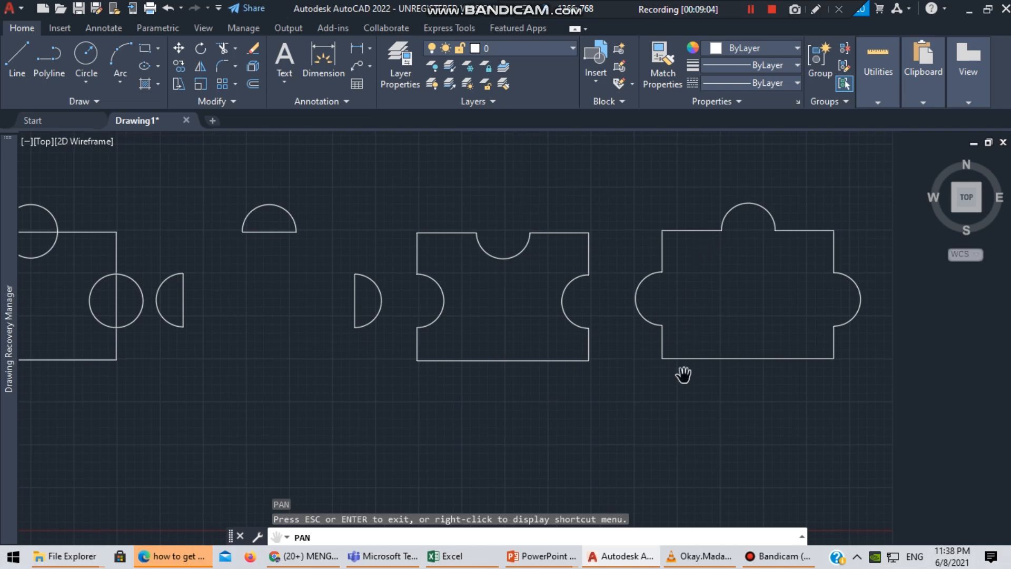
mouse_move(621, 416)
left_mouse_down()
mouse_move(774, 267)
mouse_move(771, 278)
left_mouse_up()
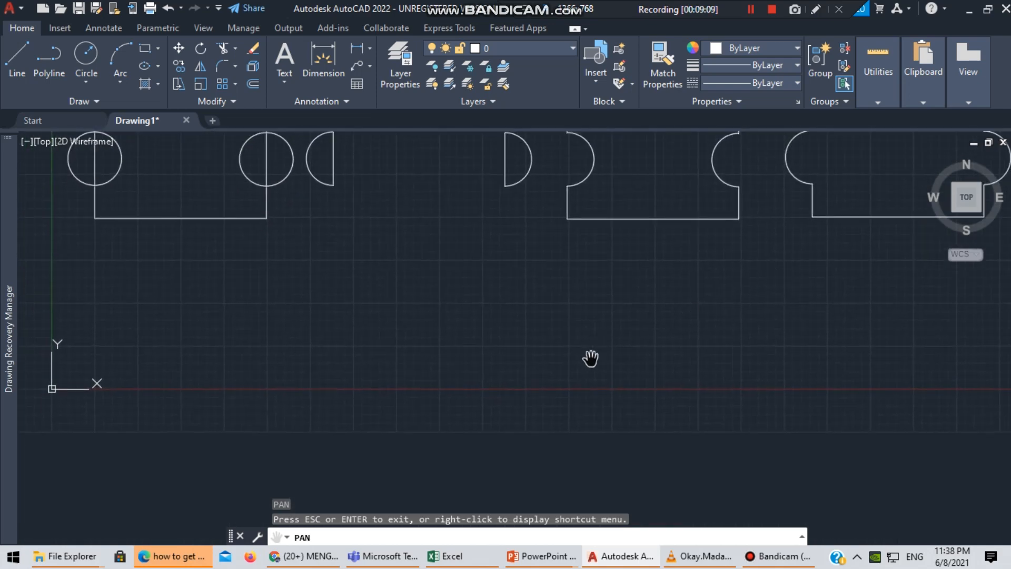
left_click(673, 559)
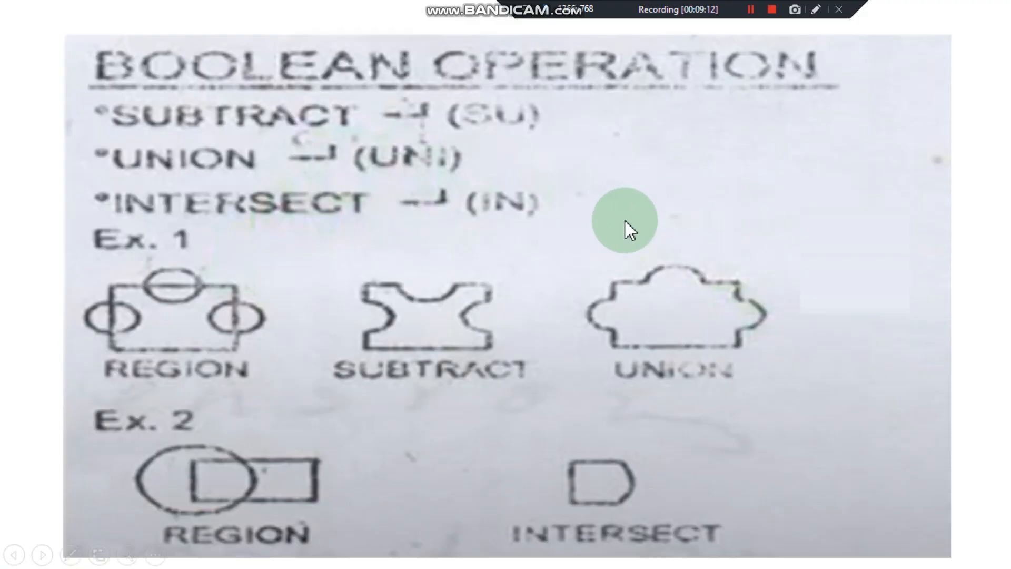
key("alt+Tab")
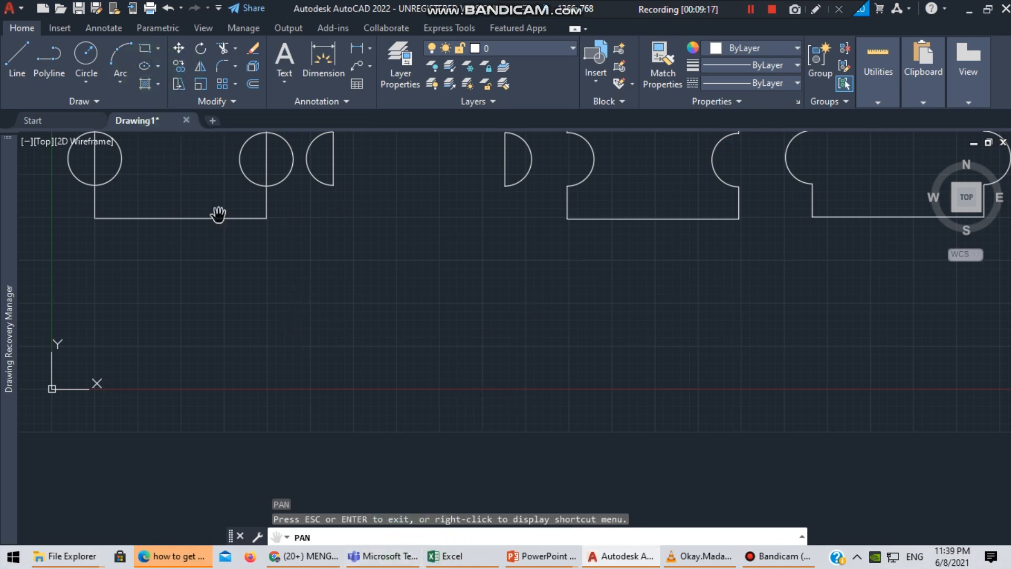
key("Escape")
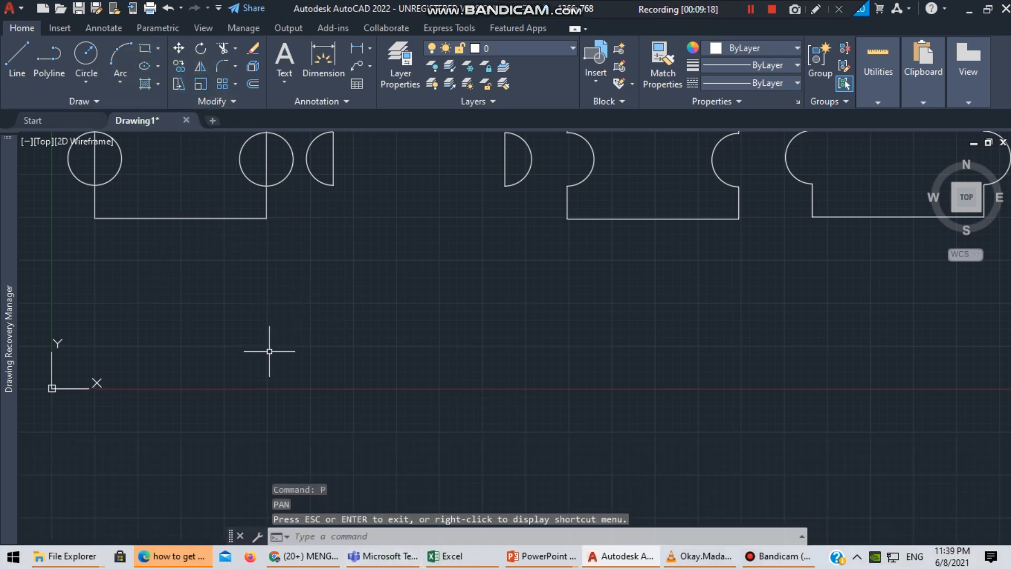
type("rec")
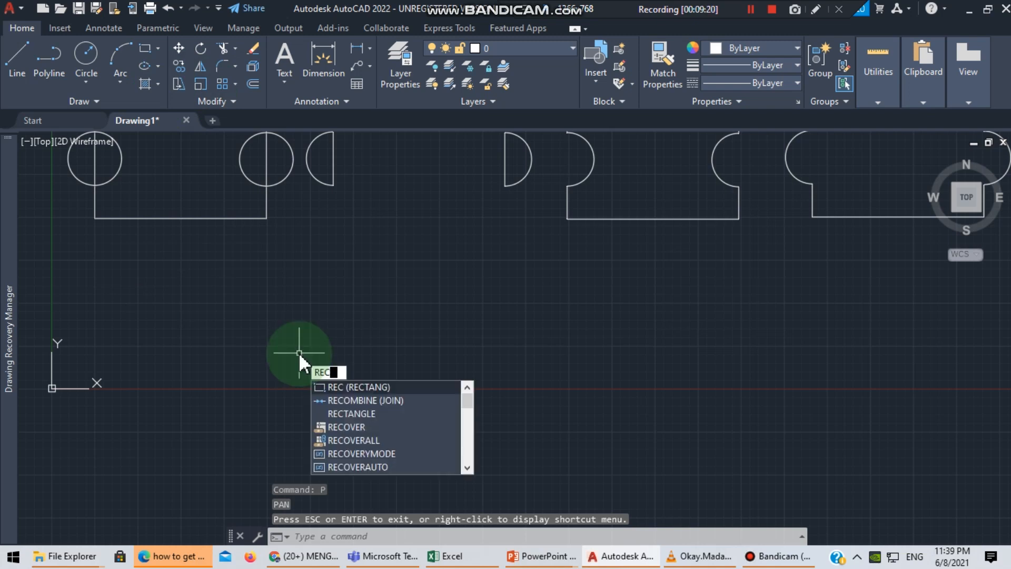
key("Return")
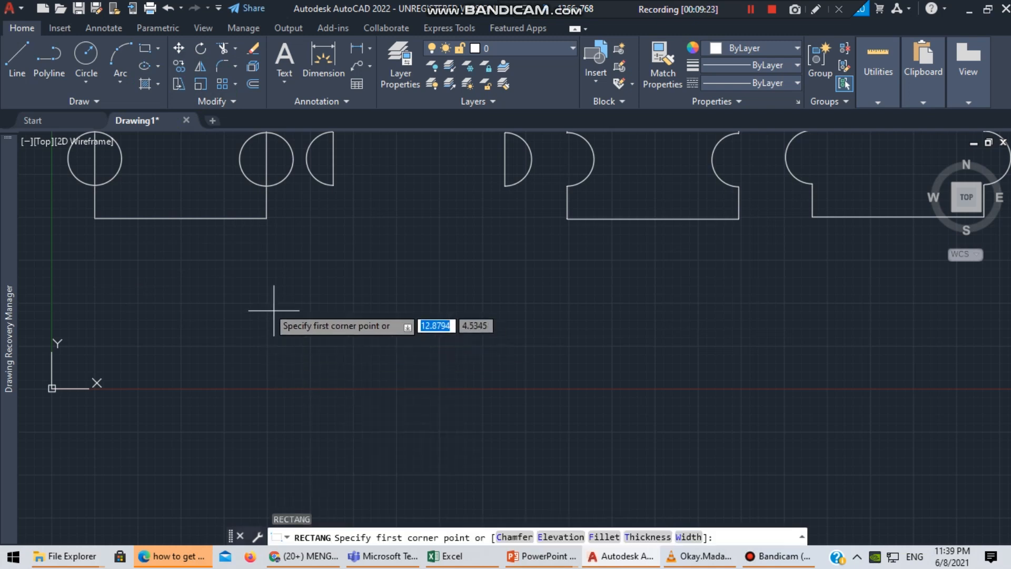
left_click(244, 286)
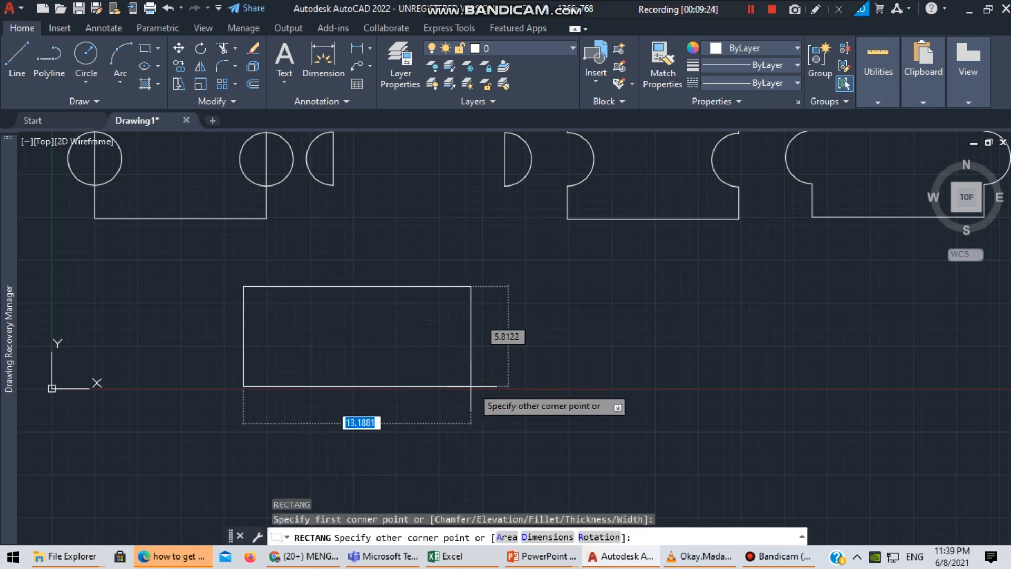
left_click(488, 384)
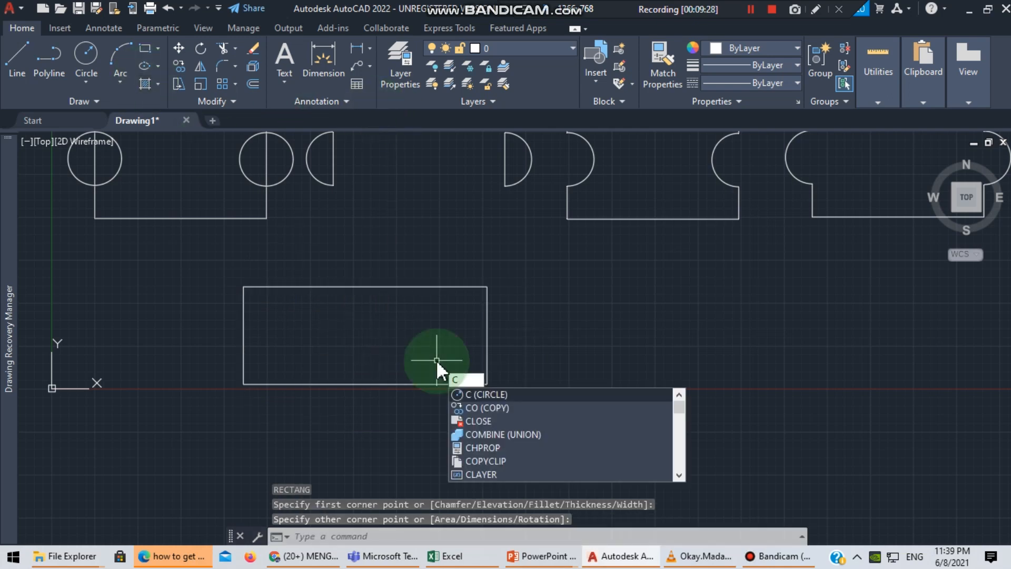
Step: Draw a circle centred just inside the new rectangle's right edge, extending beyond its top, bottom and right sides
key("Return")
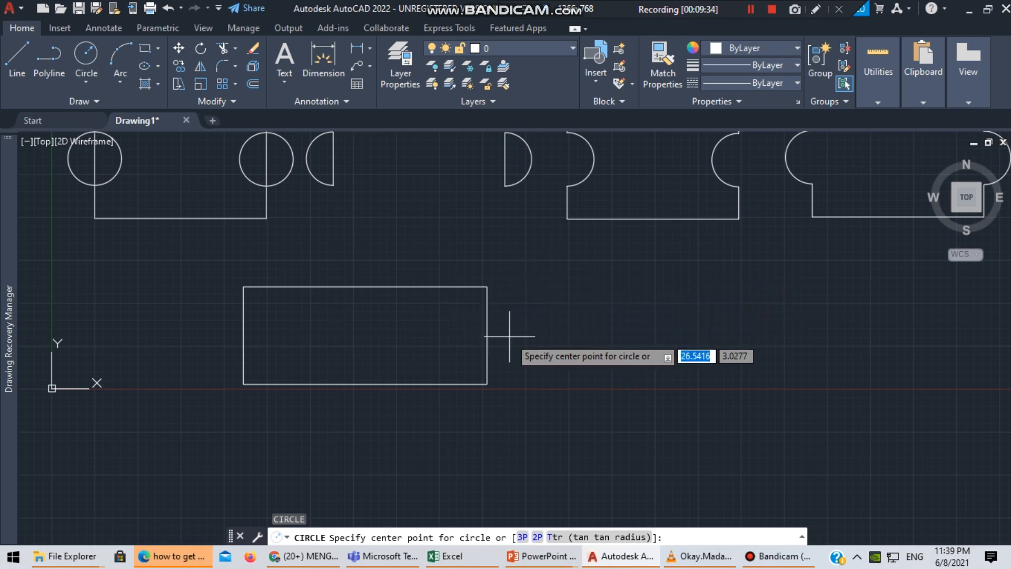
left_click(469, 333)
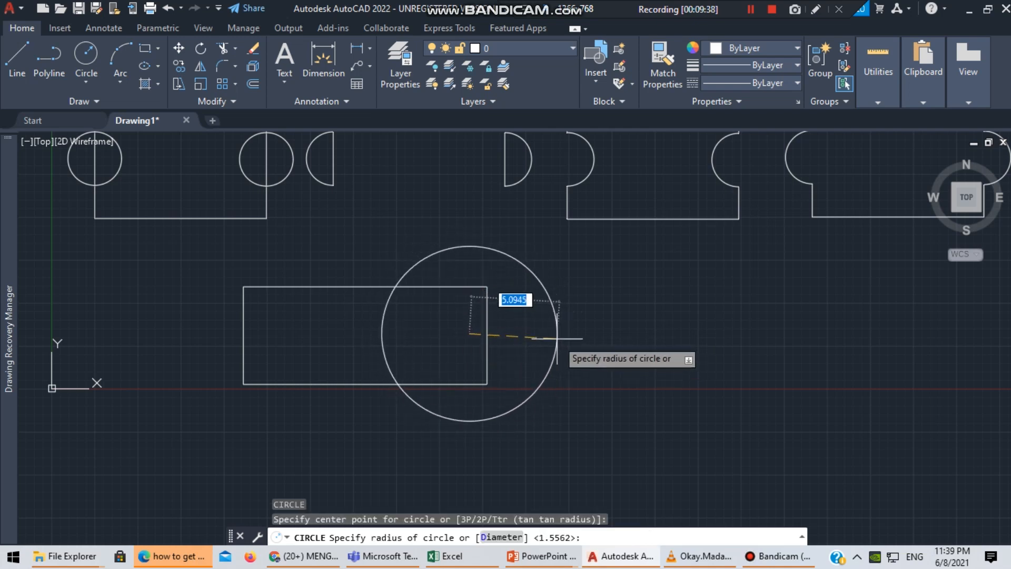
left_click(544, 334)
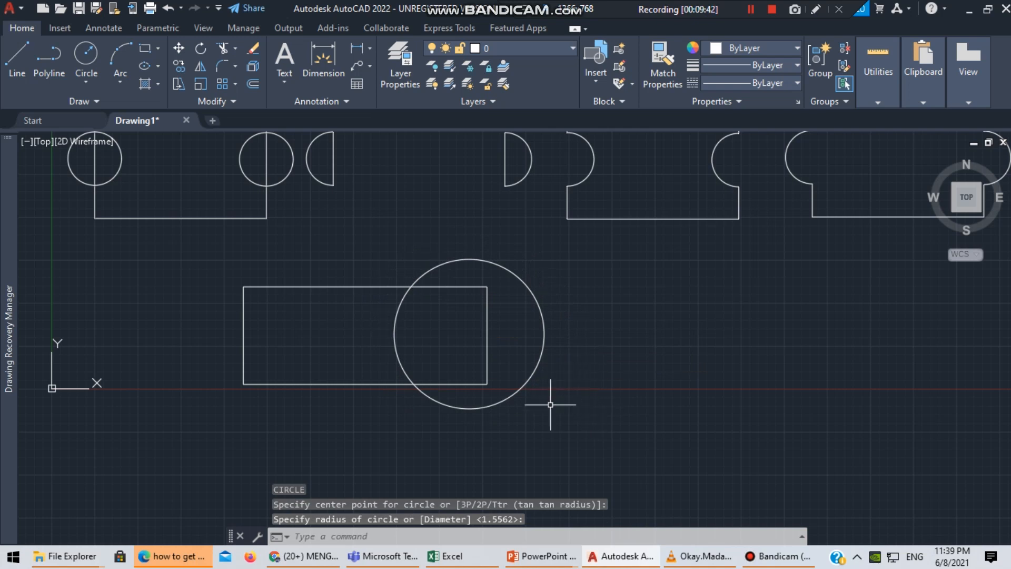
Step: Try to intersect the new circle and the wide rectangle without converting them into regions
left_click(489, 533)
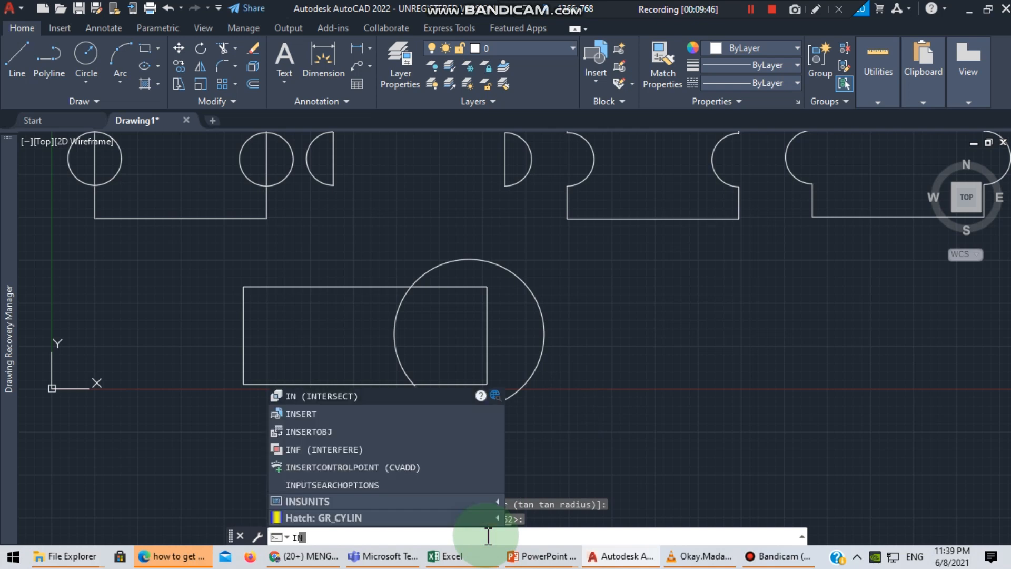
key("Return")
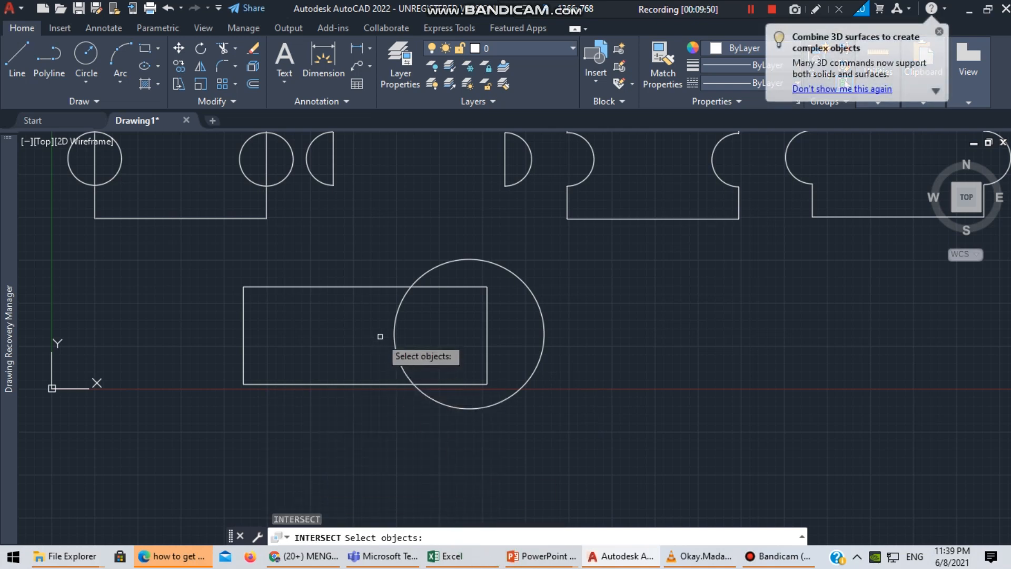
left_click(397, 319)
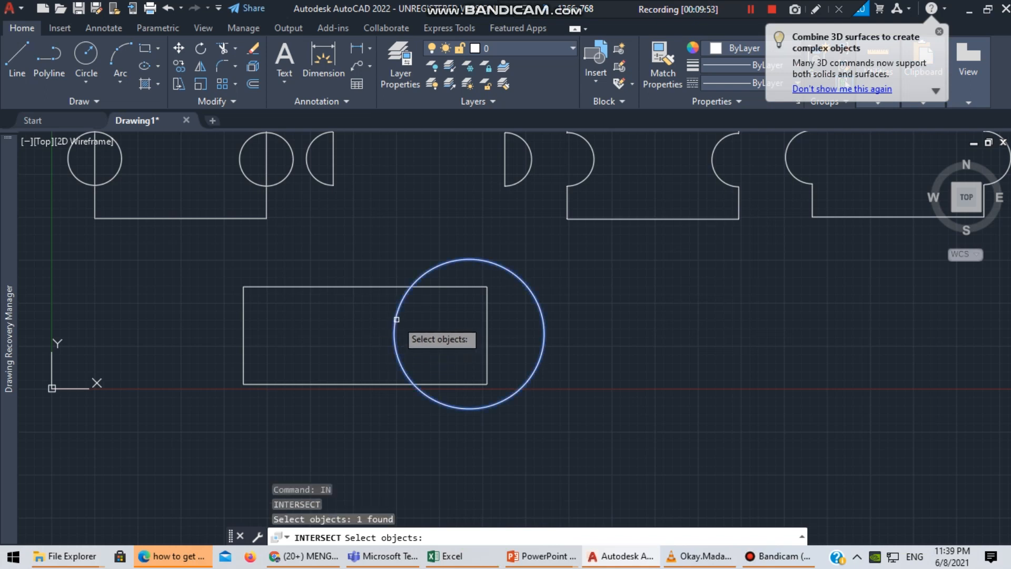
left_click(486, 338)
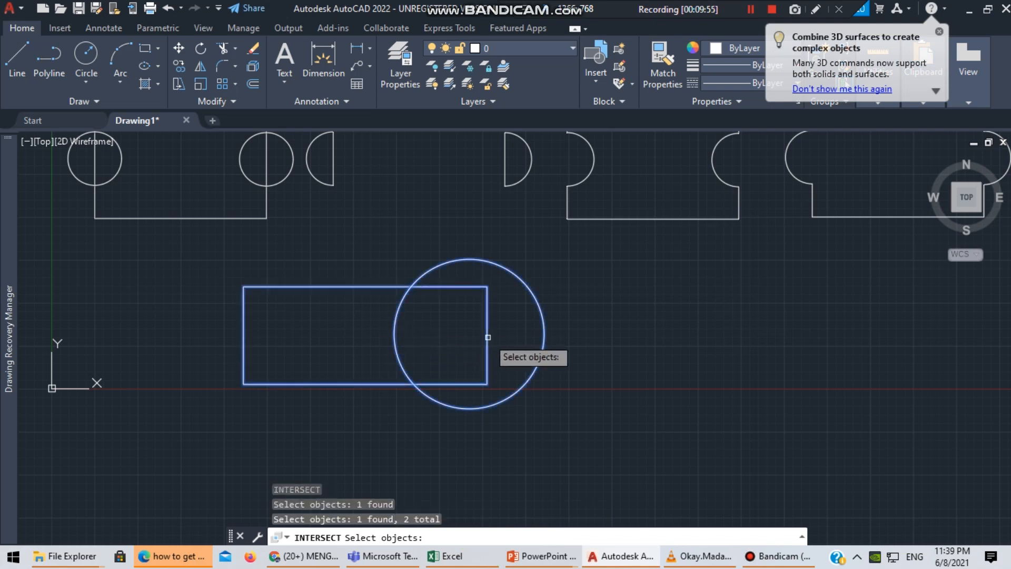
key("Return")
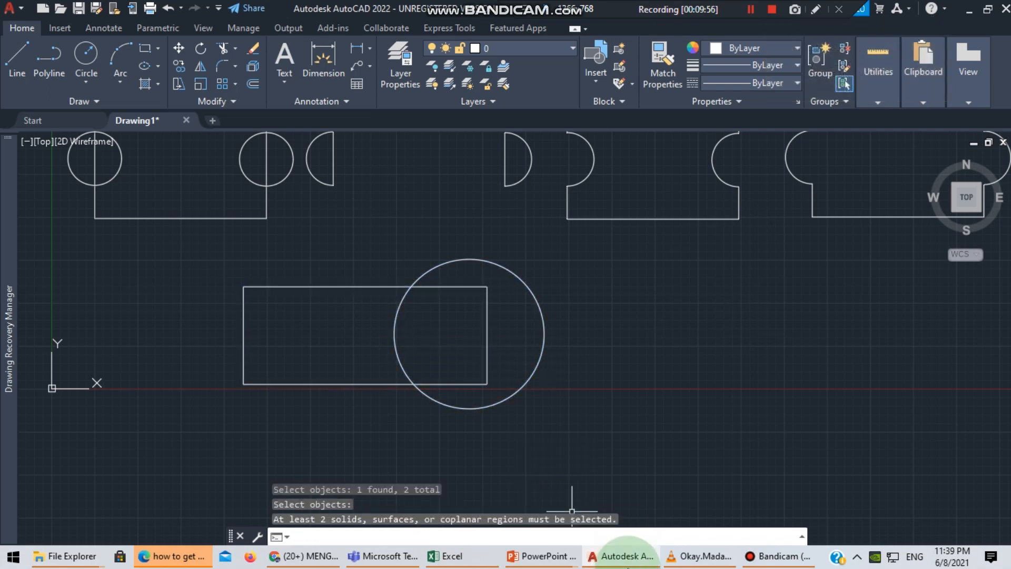
Step: Convert the wide rectangle and the circle overlapping its right end into regions
left_click(521, 539)
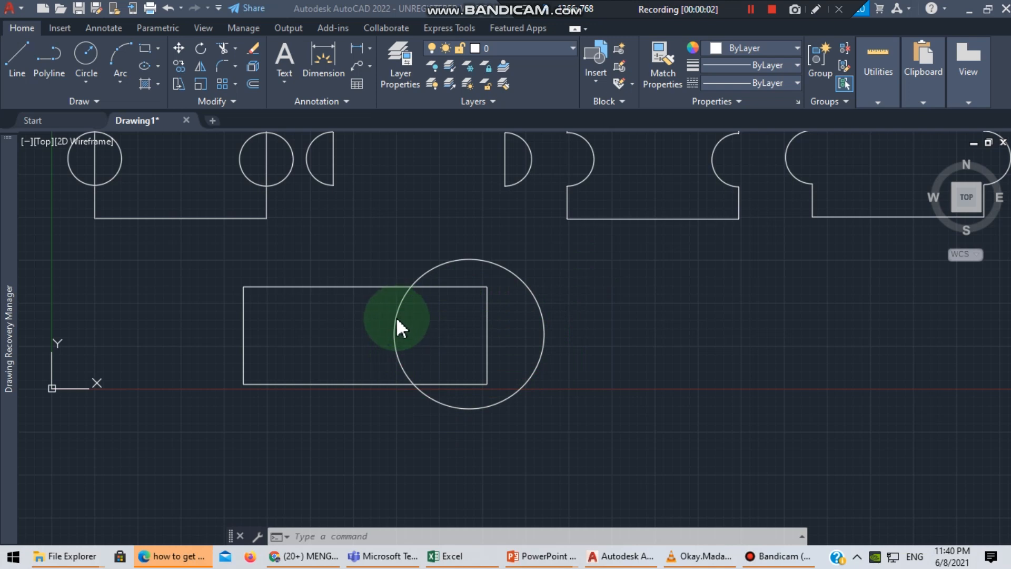
left_click(434, 536)
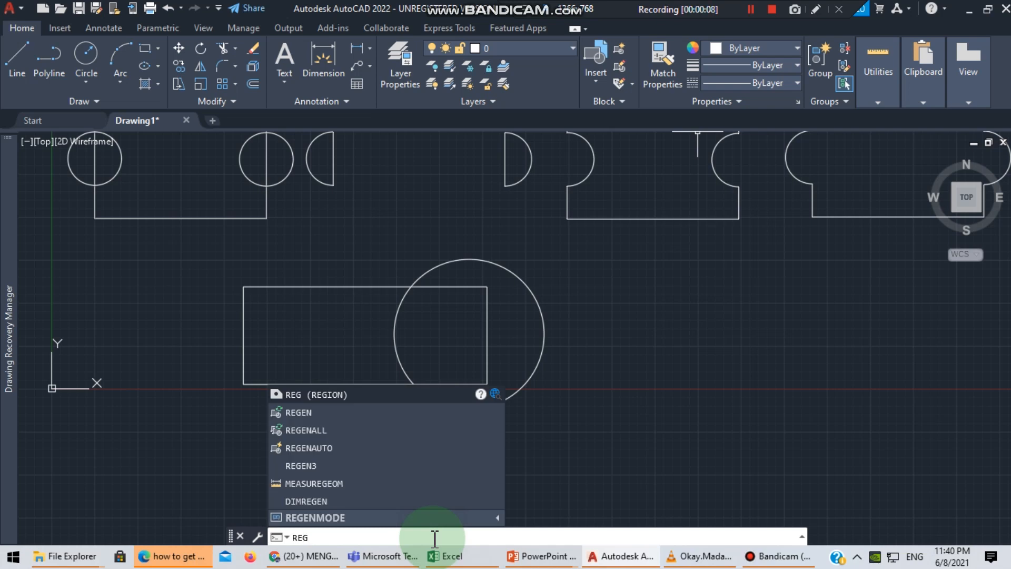
key("Return")
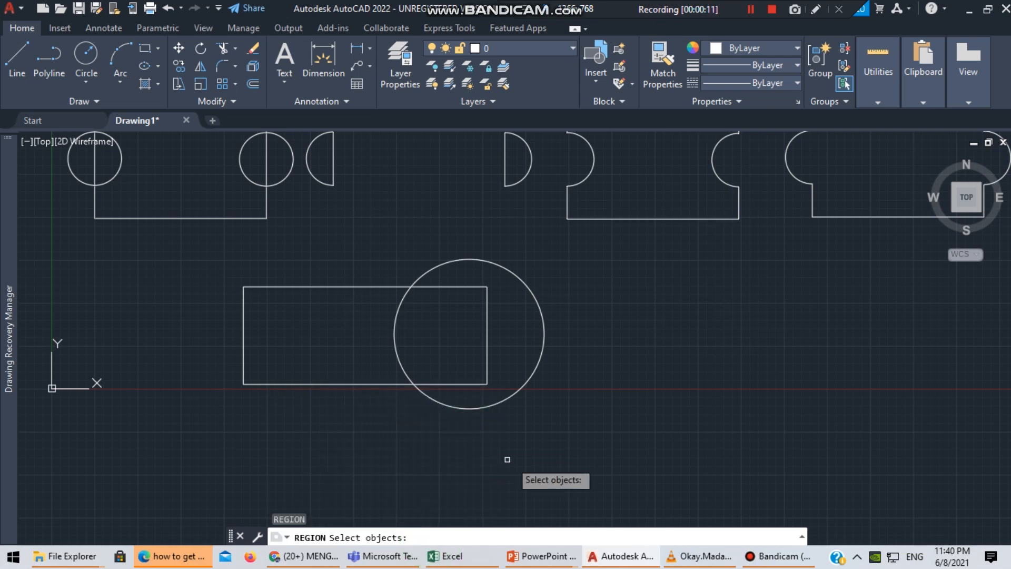
left_click(387, 286)
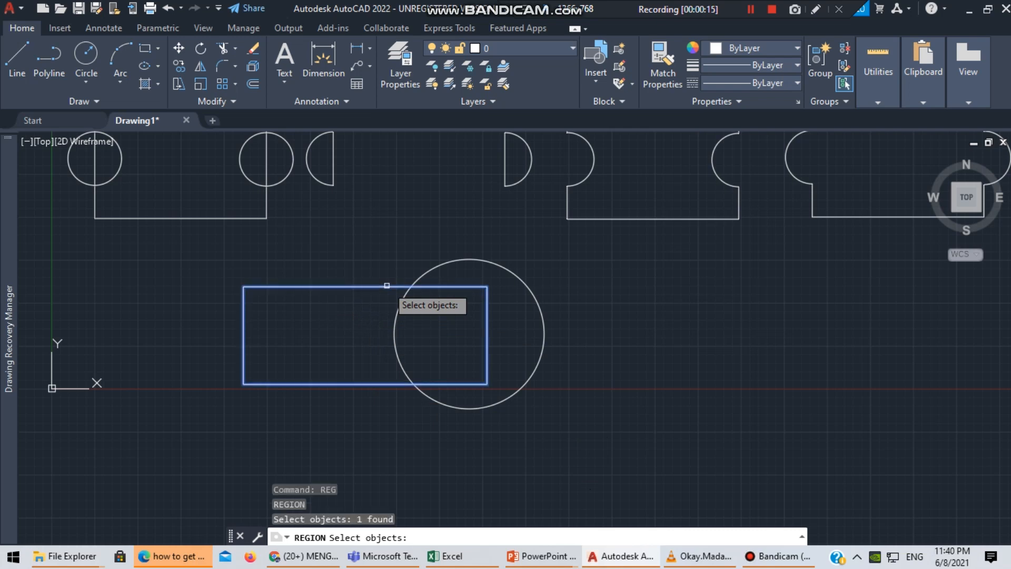
left_click(428, 274)
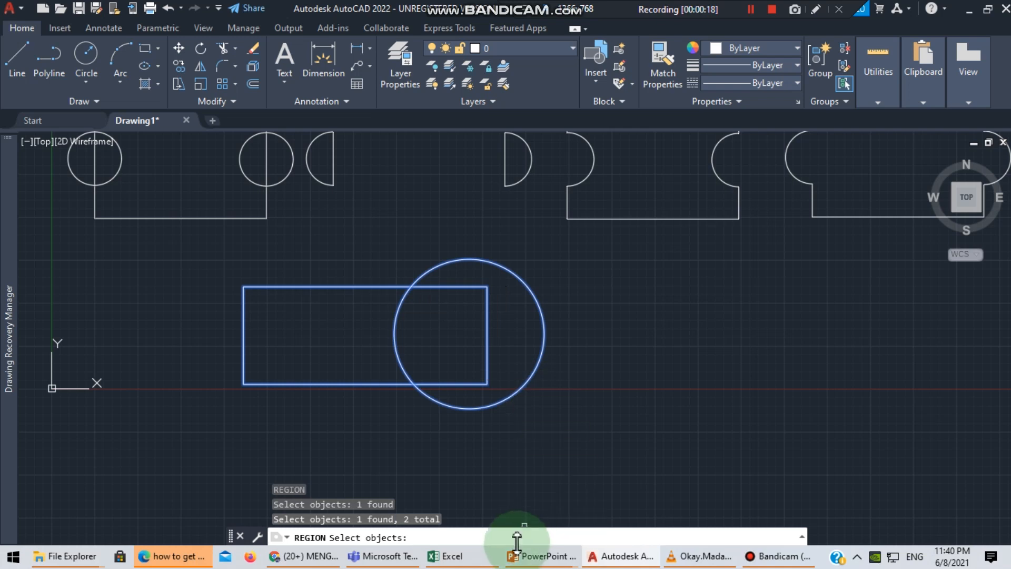
key("Return")
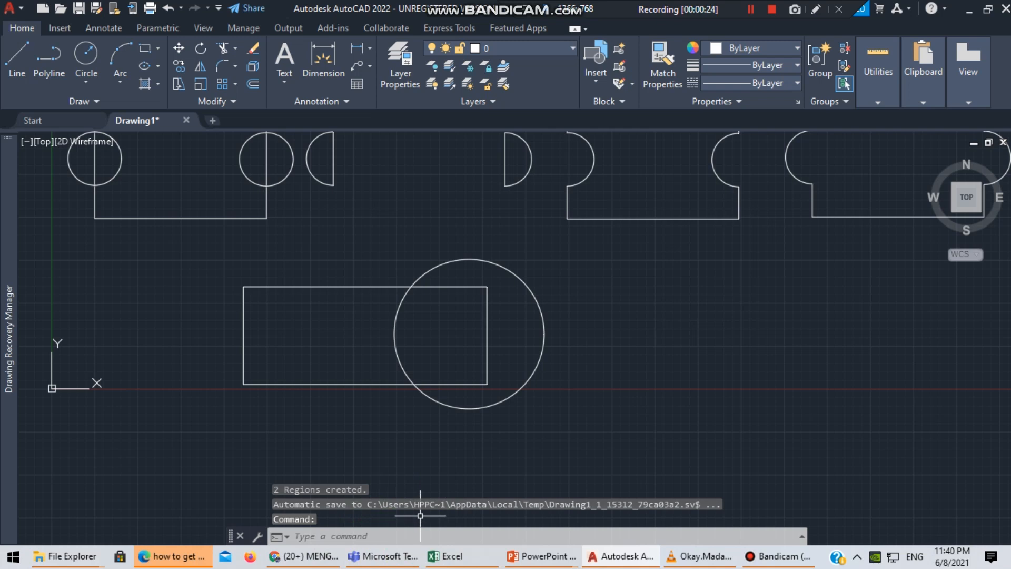
Step: Intersect the circle and wide rectangle regions so that only their overlapping area remains
type("in")
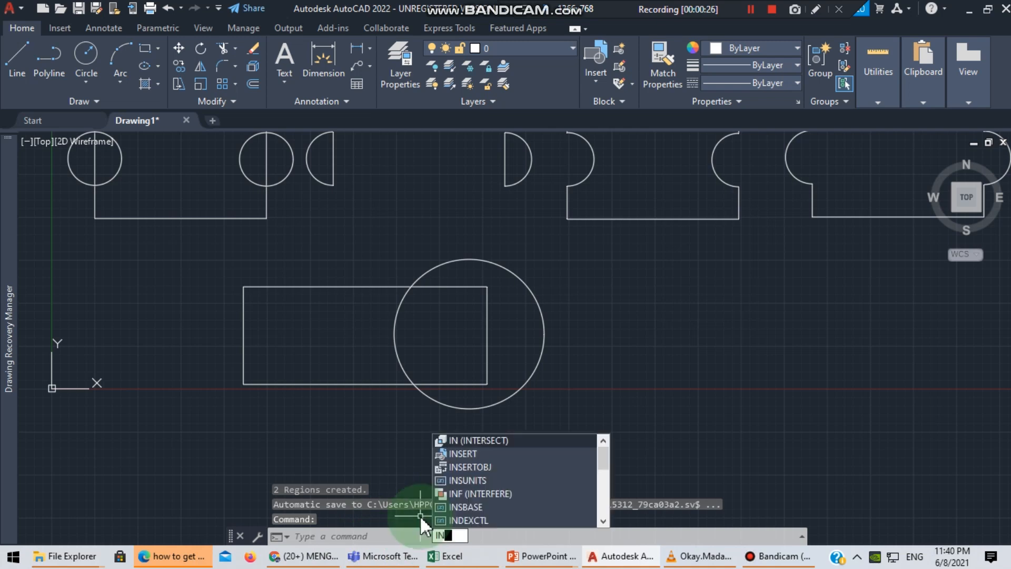
key("Return")
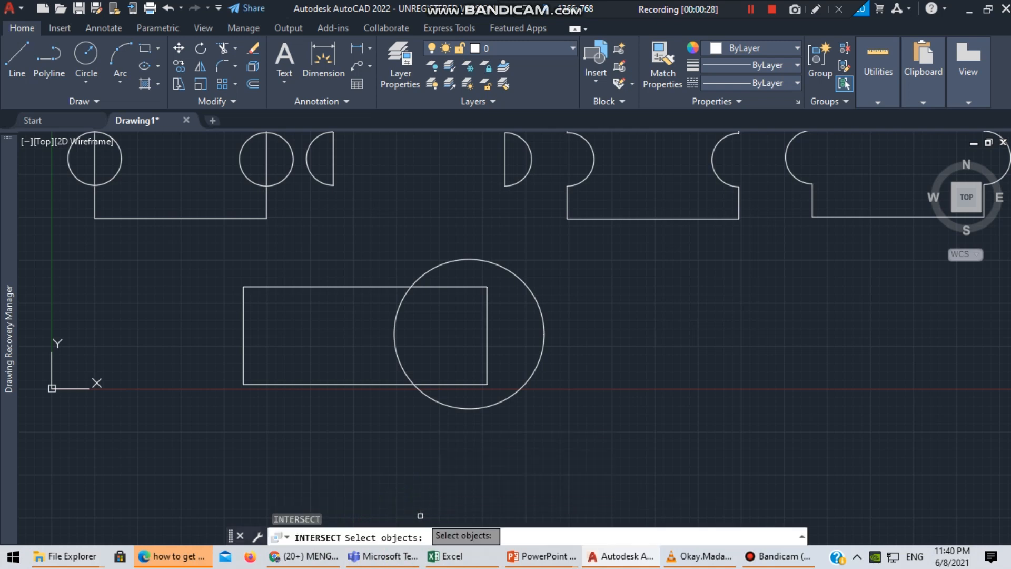
left_click(400, 304)
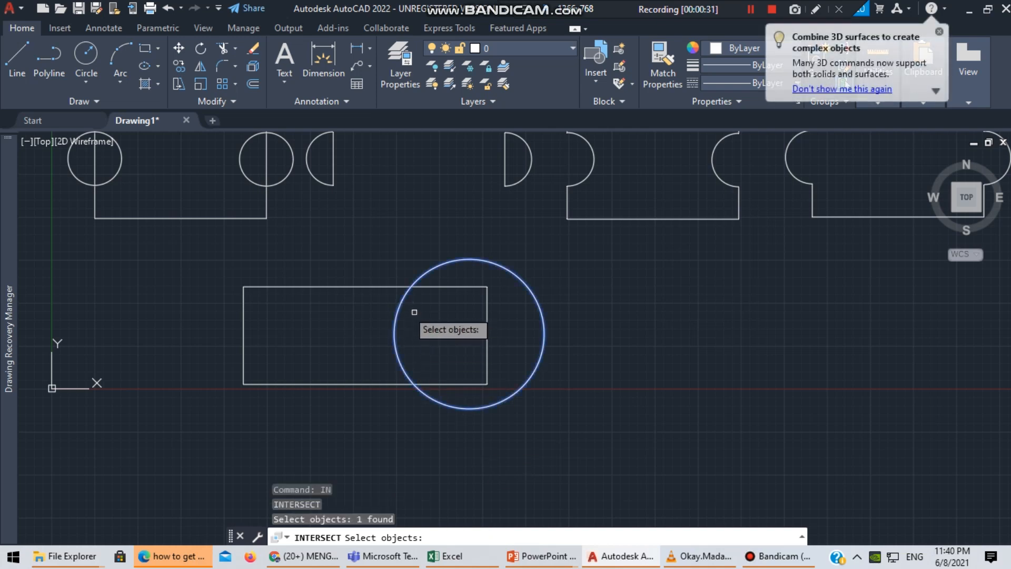
left_click(486, 335)
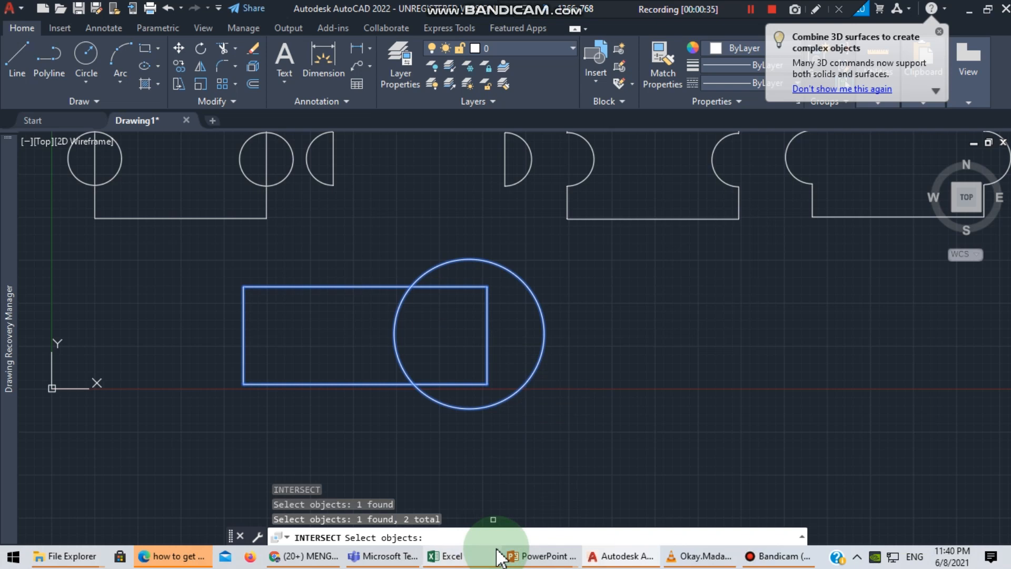
mouse_move(497, 549)
key("Return")
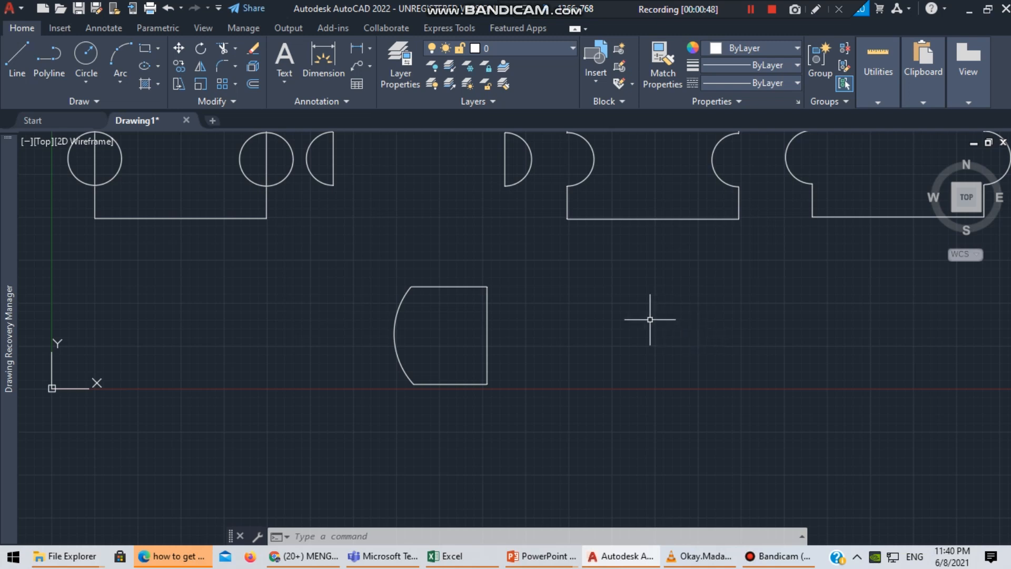
Step: Draw a circle of about 3.66 radius in the empty area to the right of the intersected shape
type("CIRCLE")
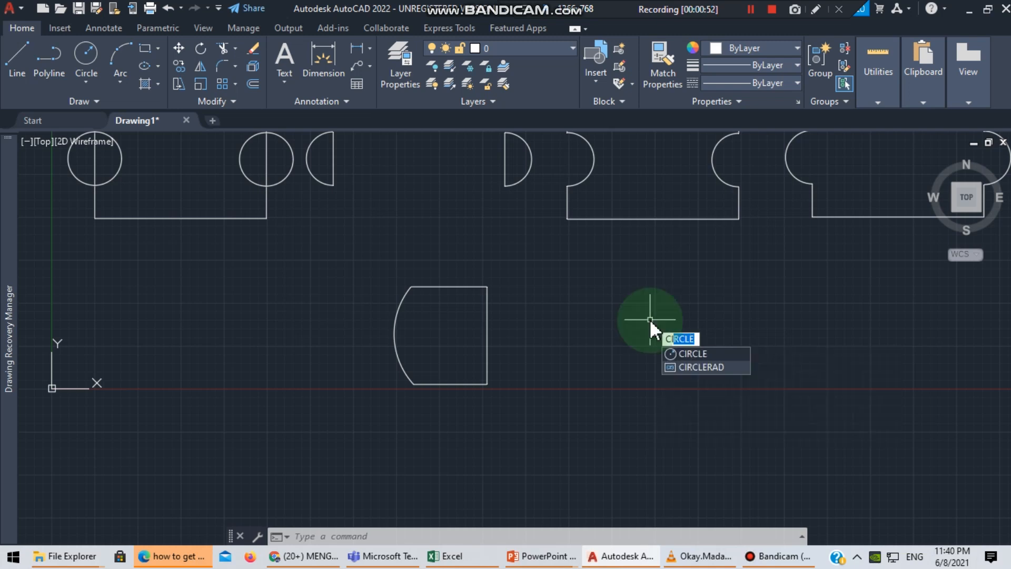
key("Return")
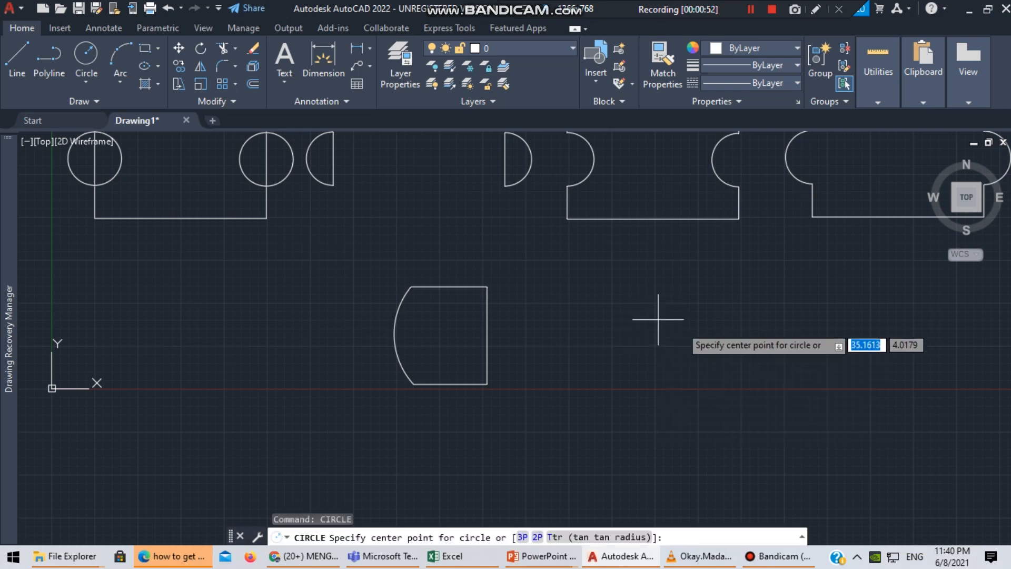
left_click(668, 312)
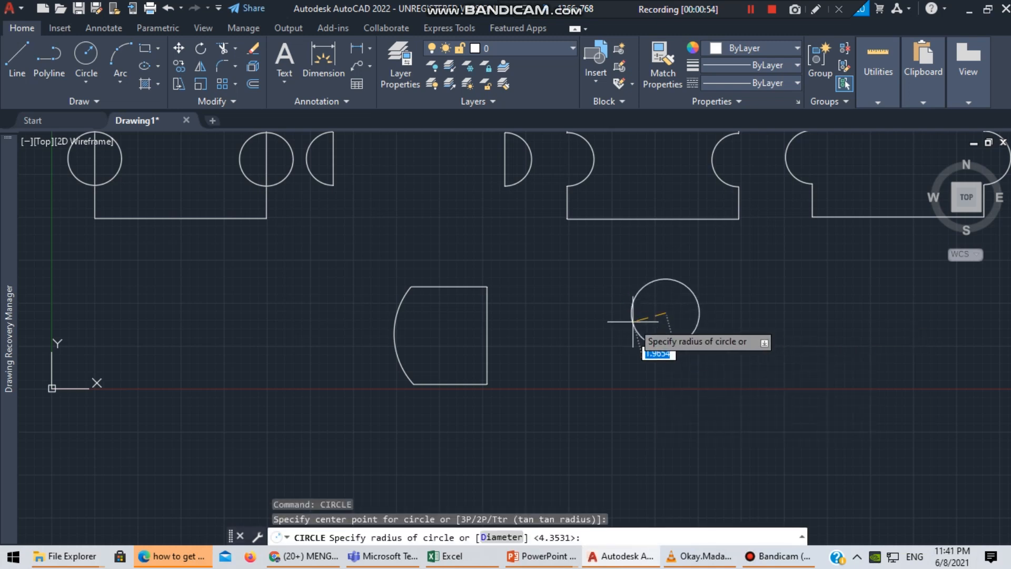
left_click(606, 332)
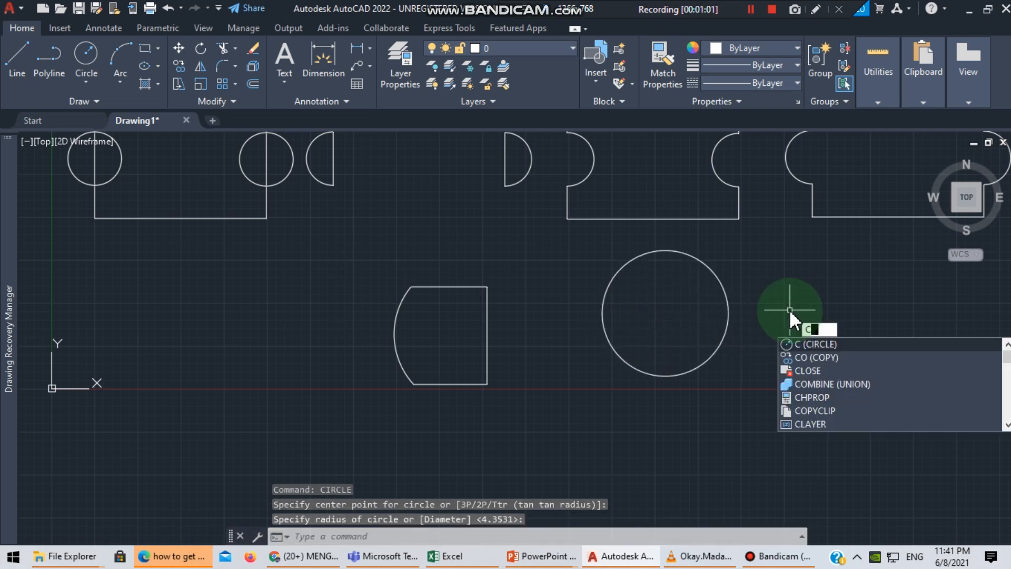
Step: Try a larger second circle overlapping the first circle's right side, and undo it
key("Return")
left_click(790, 309)
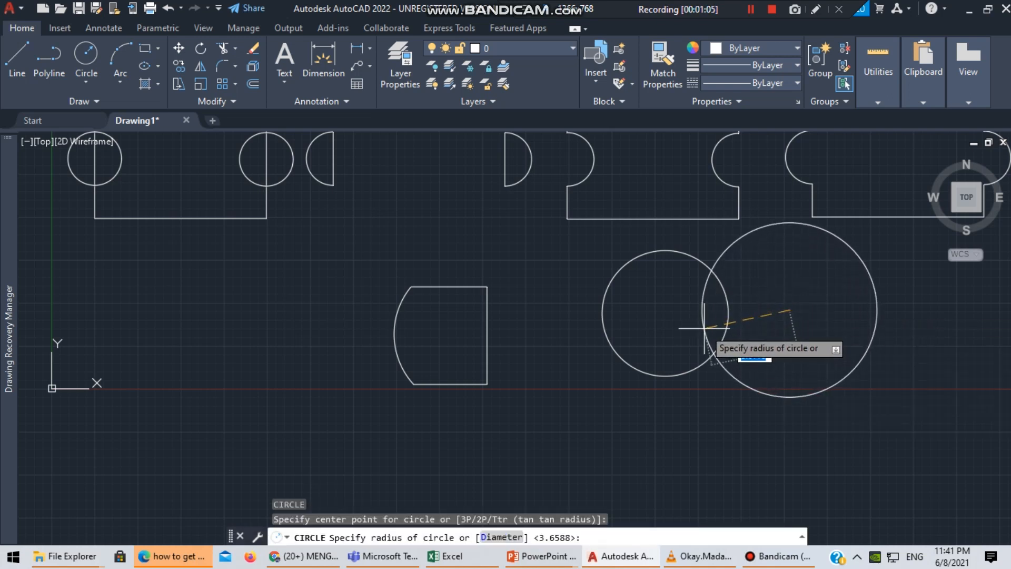
left_click(683, 310)
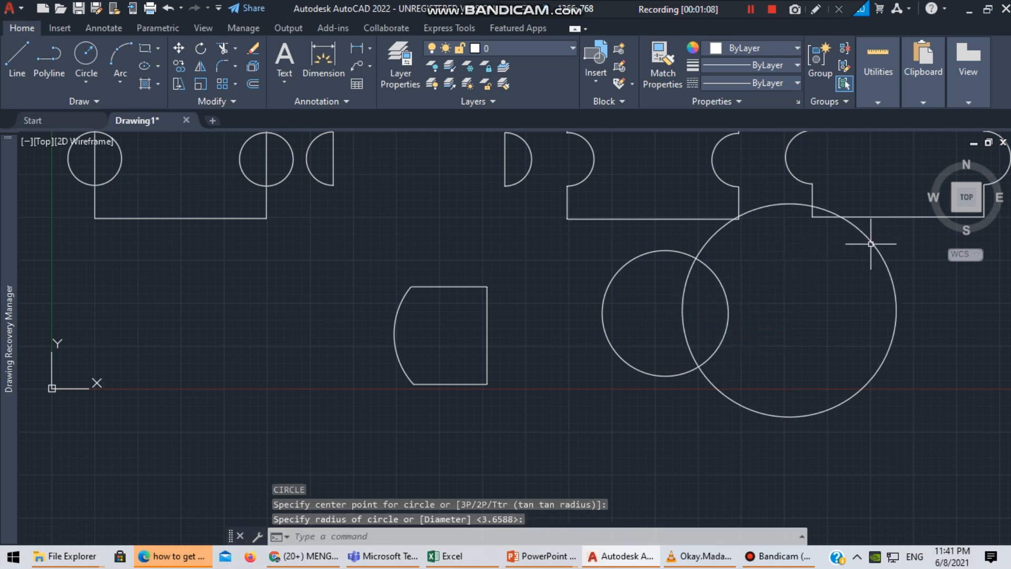
key("ctrl+z")
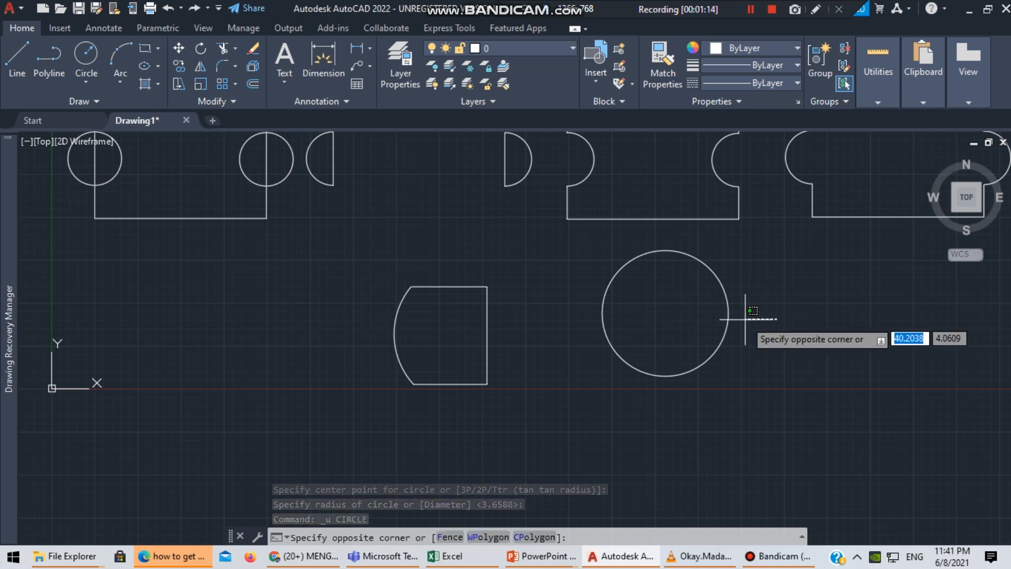
key("Escape")
Step: Draw a second circle of about 4.53 radius to the right of the first, overlapping its right side
type("c")
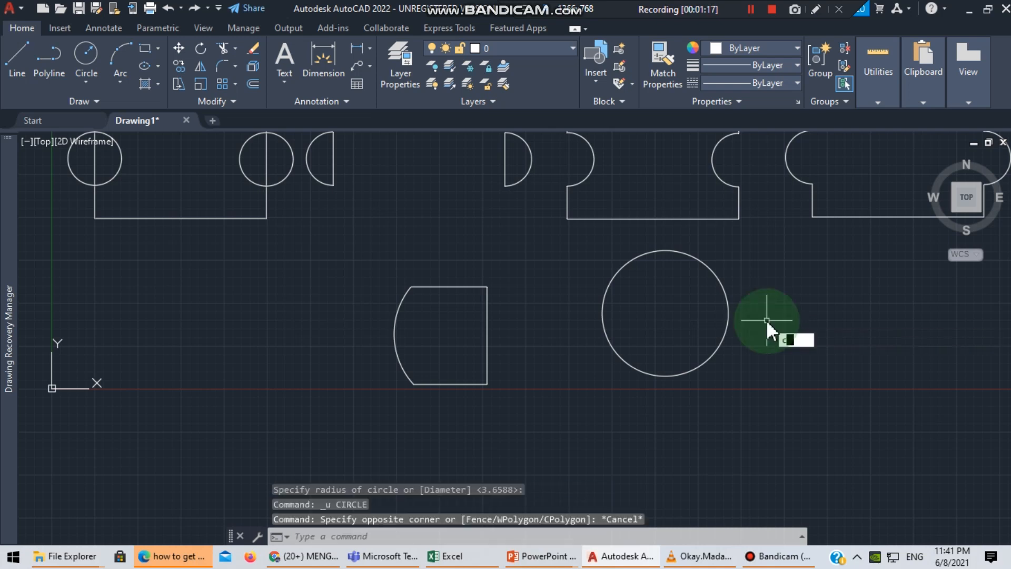
key("Return")
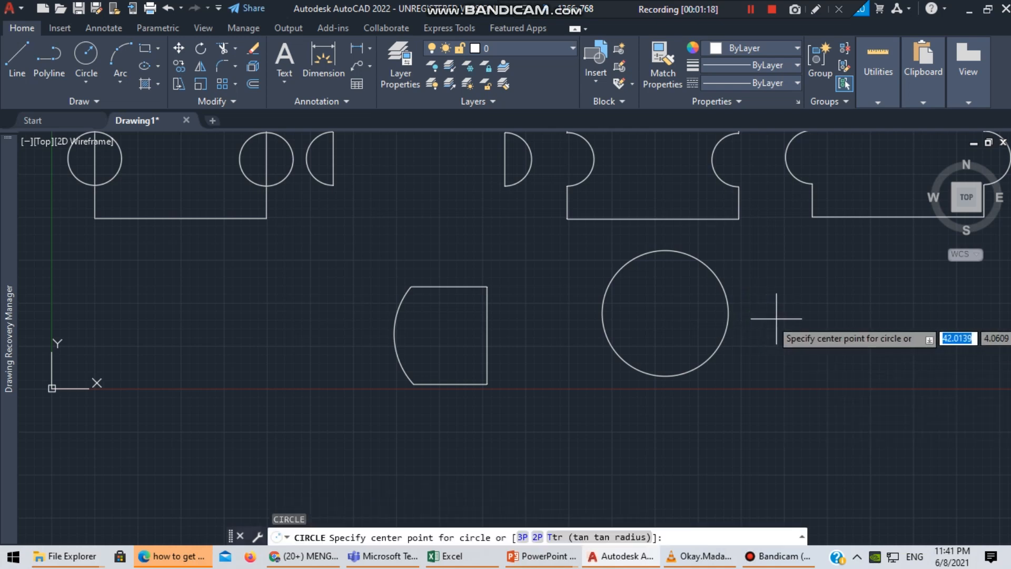
left_click(775, 318)
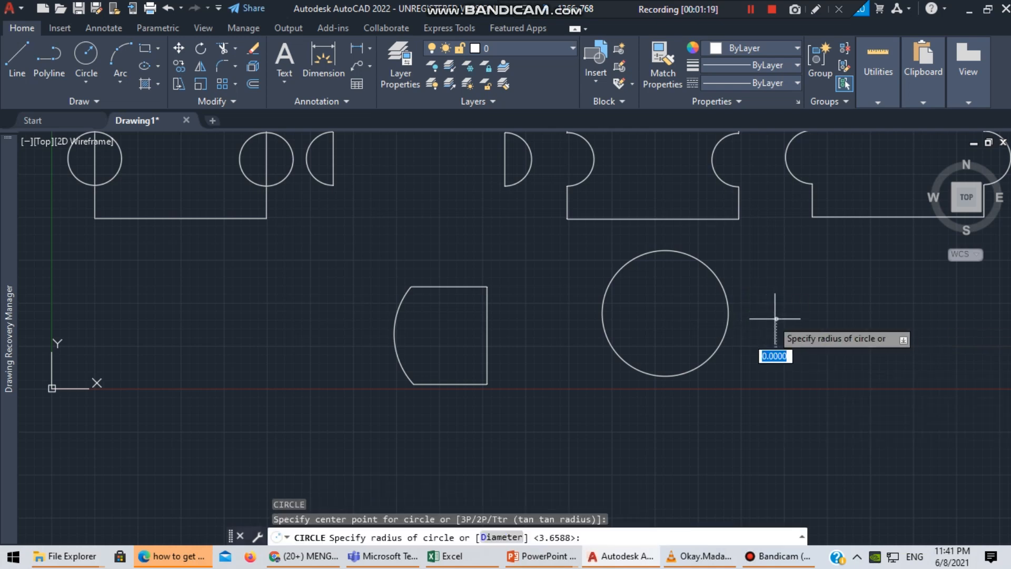
left_click(699, 321)
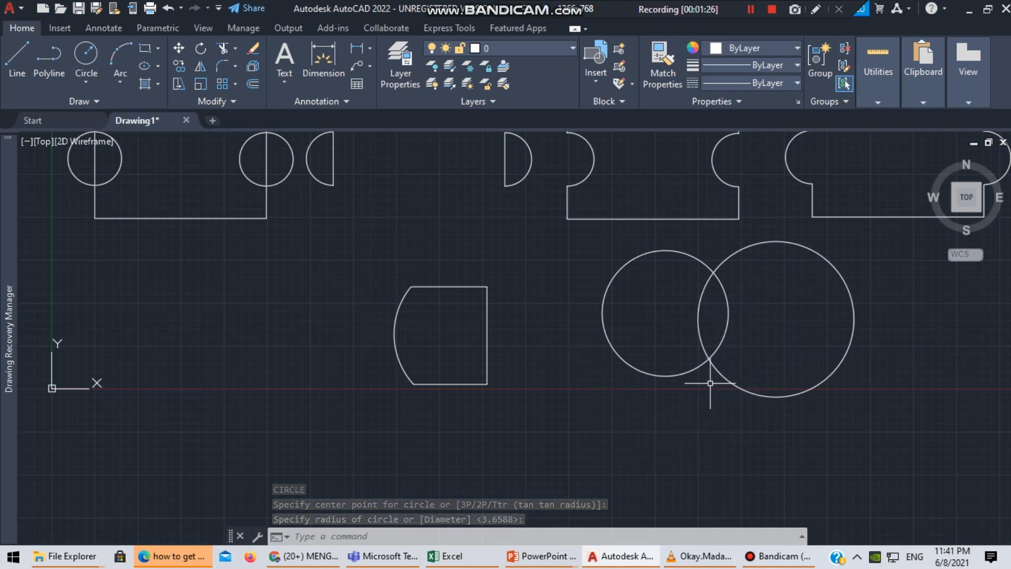
Step: Draw a third, larger circle centred below and between the two circles, overlapping both of them
type("c")
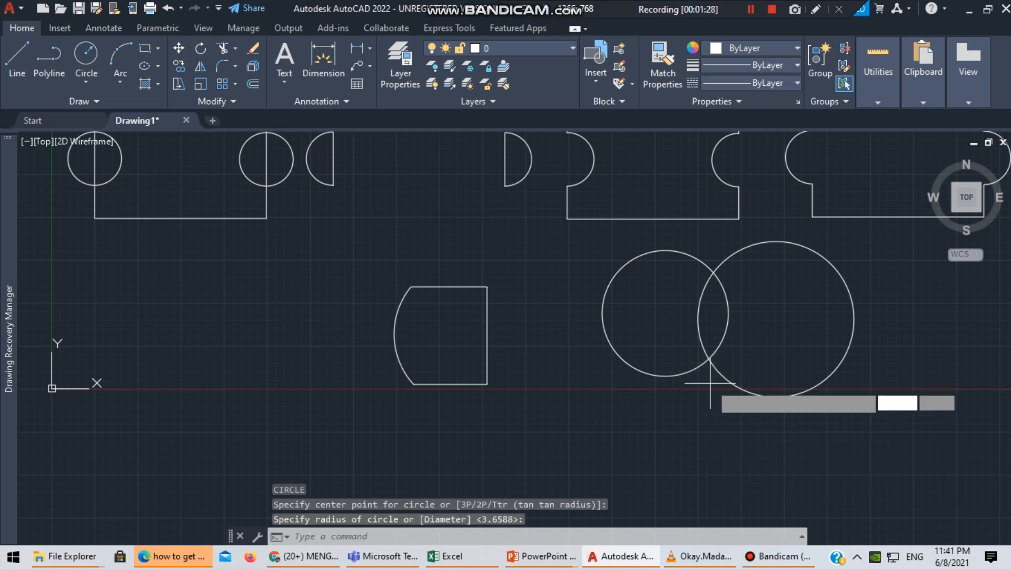
key("Return")
left_click(706, 399)
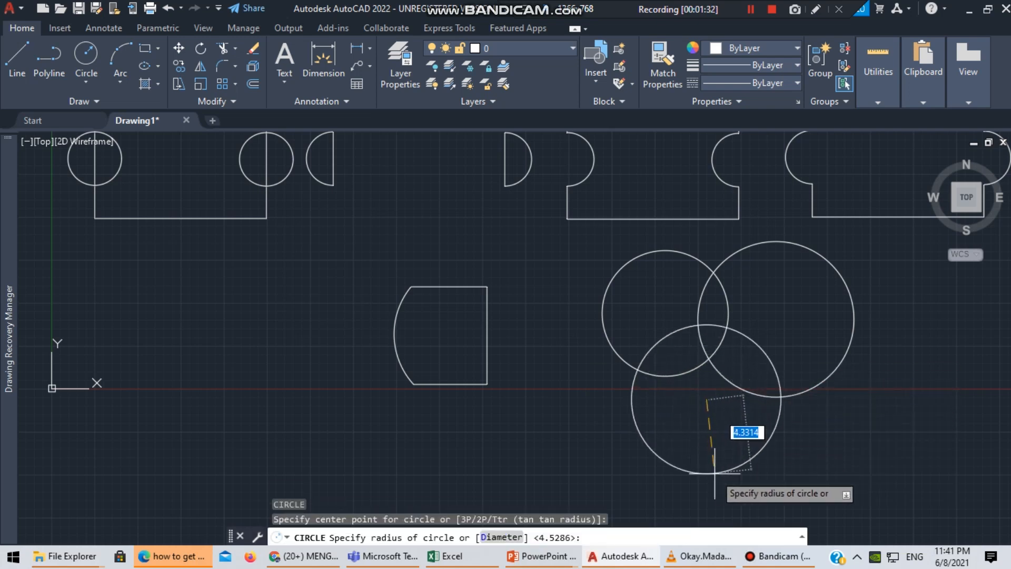
left_click(715, 494)
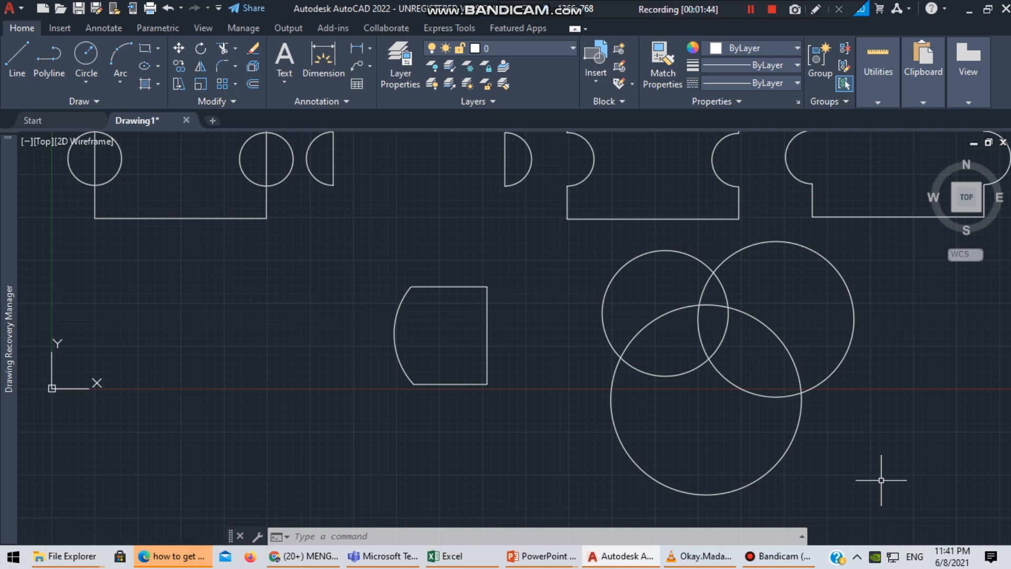
left_click(559, 537)
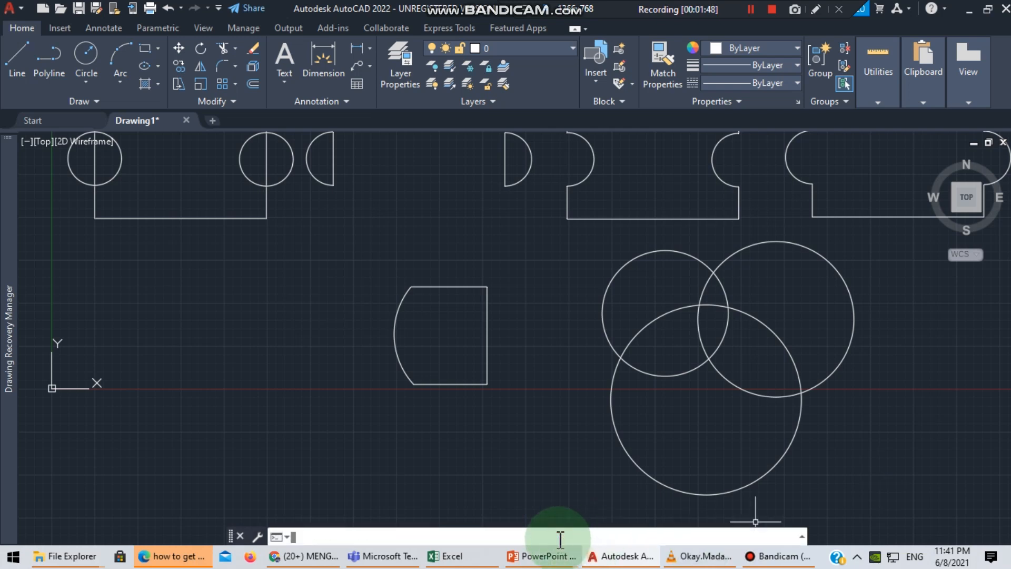
type("in")
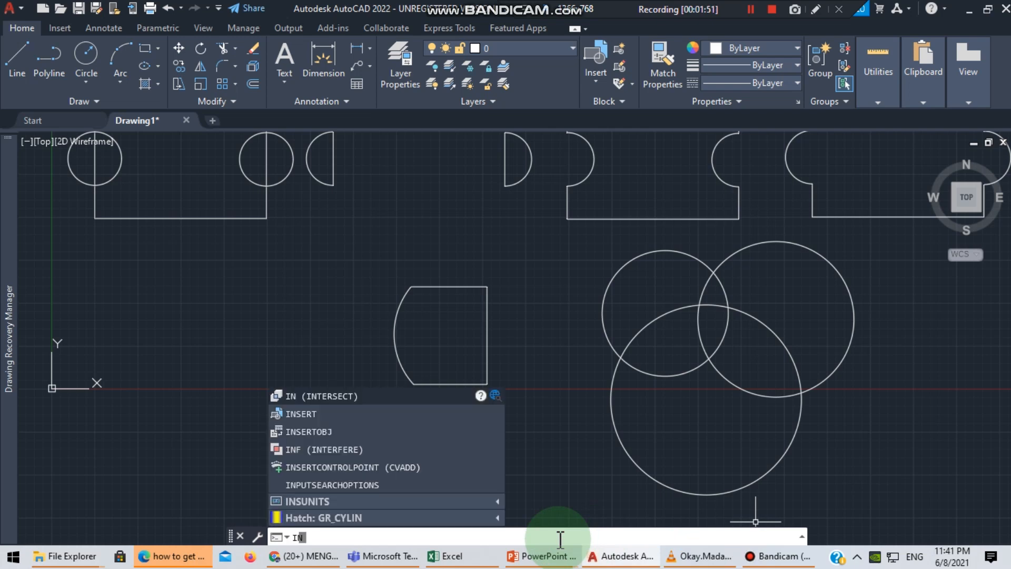
key("Return")
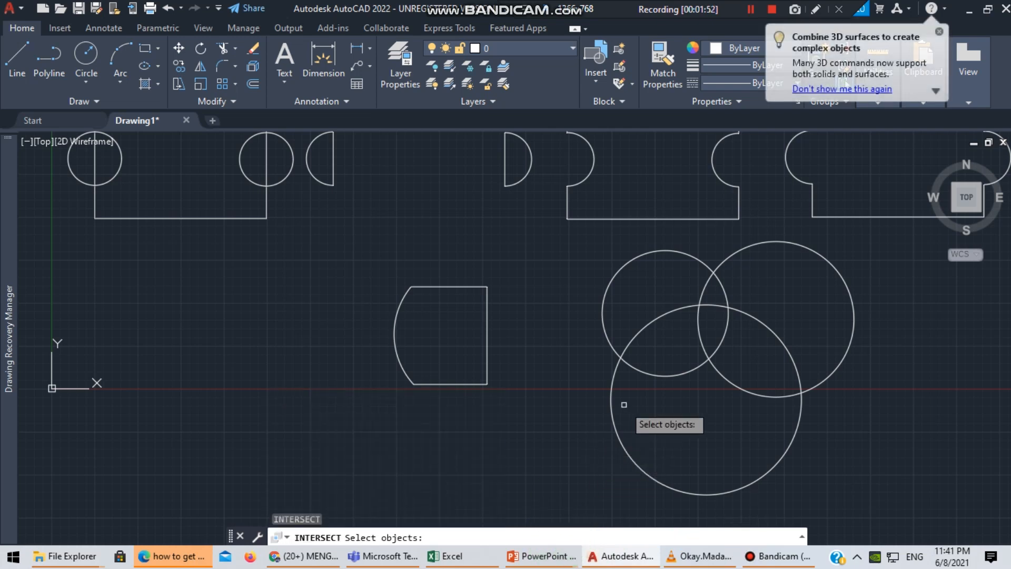
key("Escape")
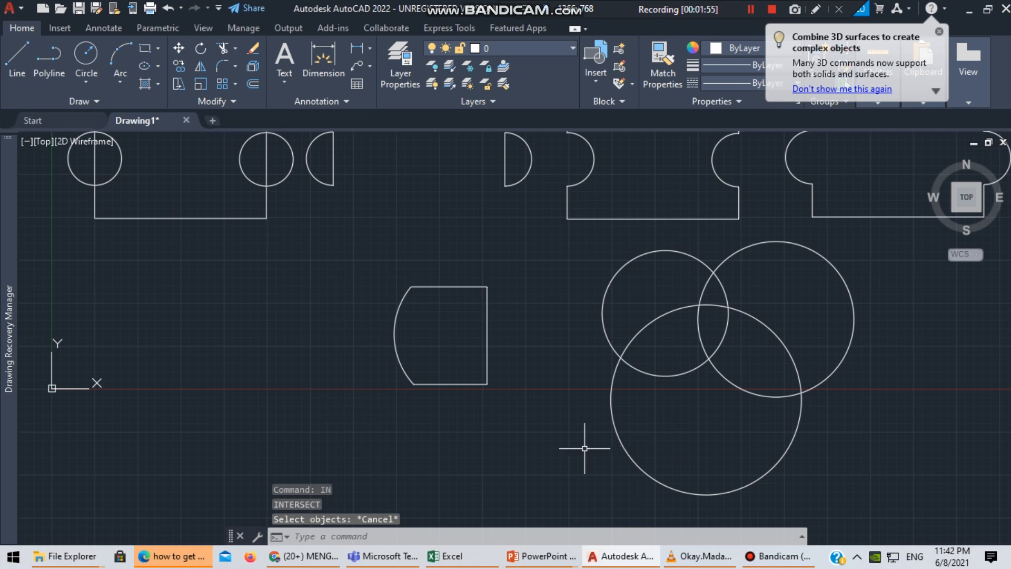
Step: Convert the three mutually overlapping circles into regions
type("reg")
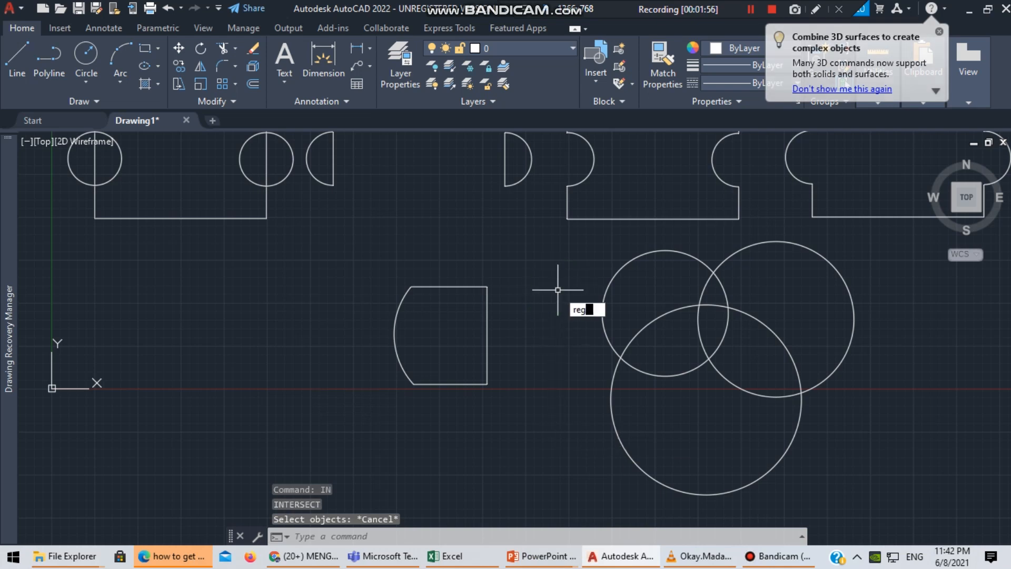
key("Return")
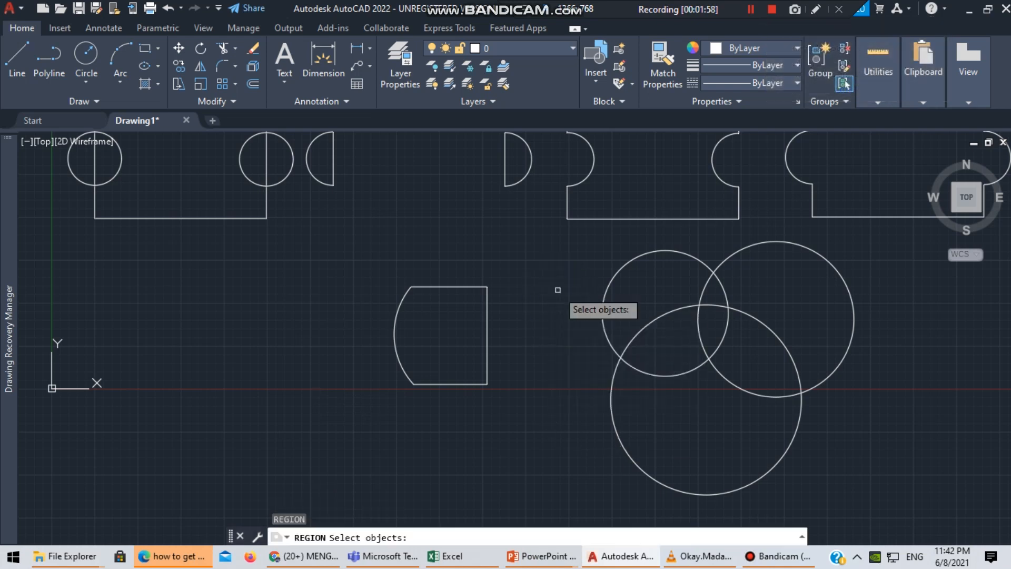
left_click(567, 232)
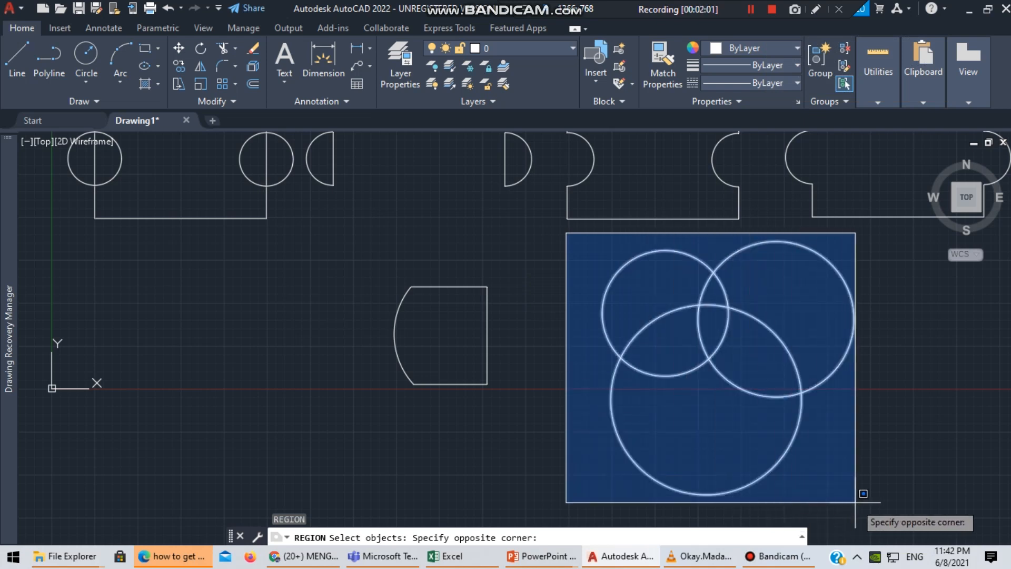
left_click(887, 494)
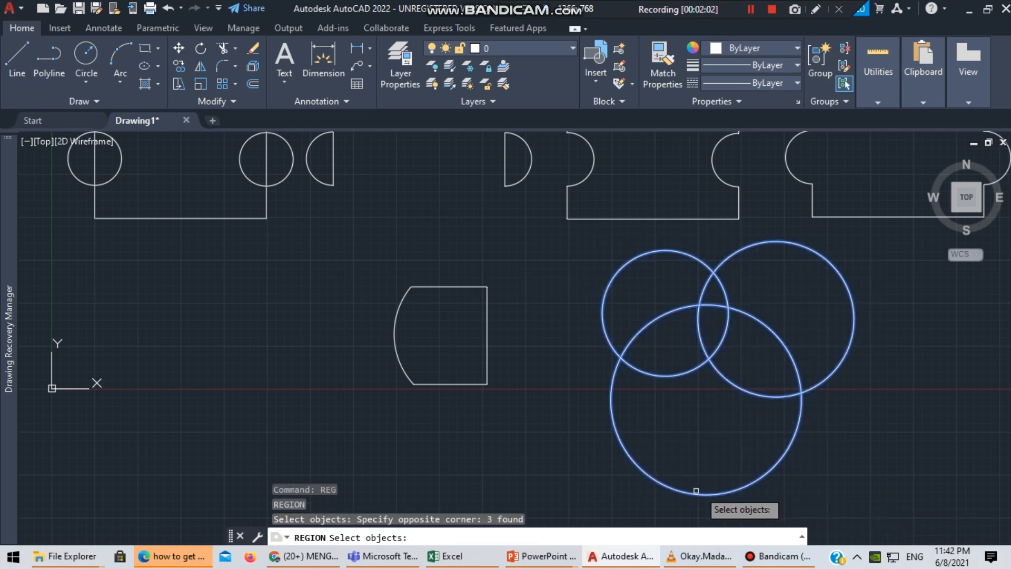
key("Return")
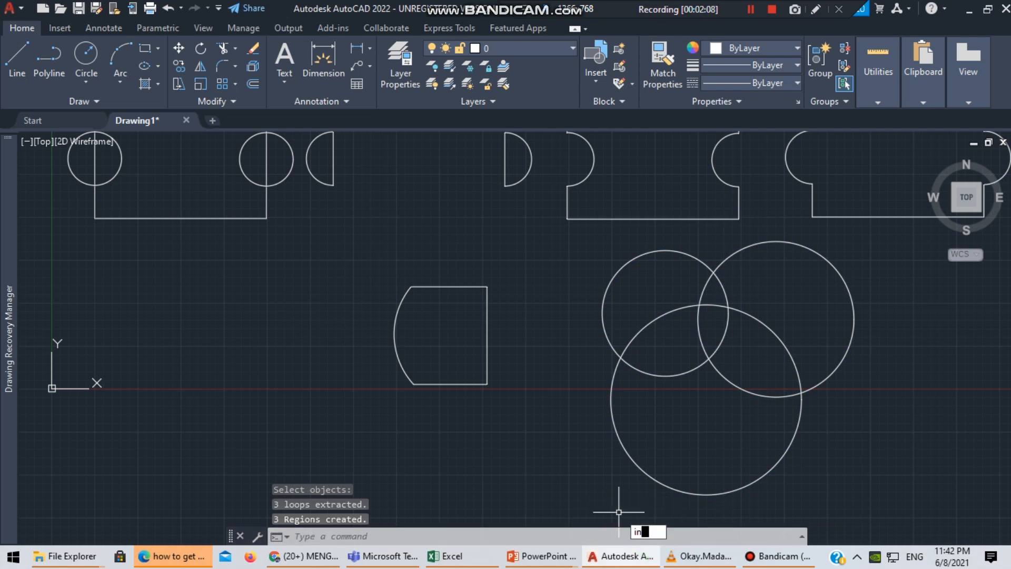
Step: Intersect the three overlapping circle regions, keeping only the area common to all of them
key("Return")
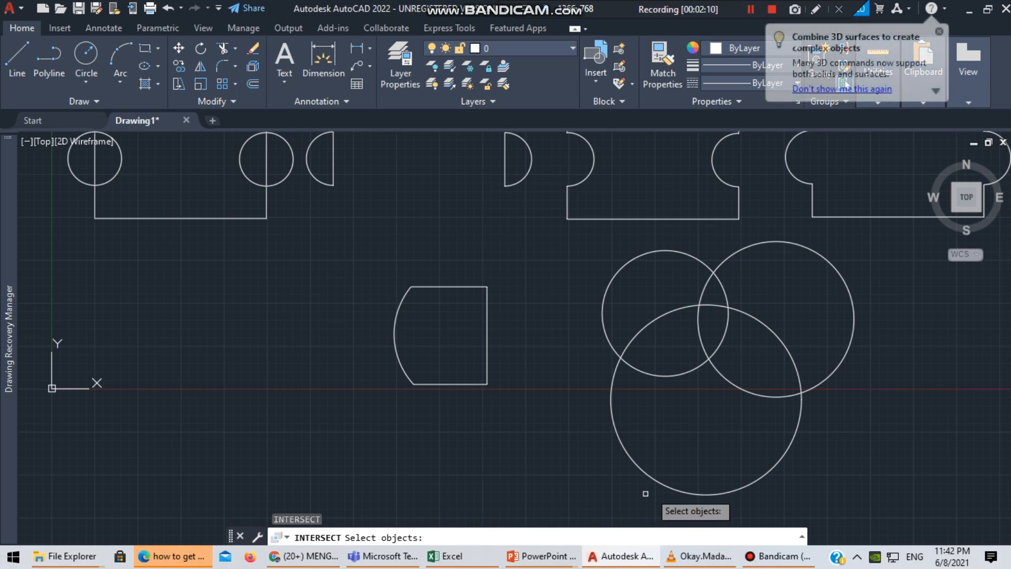
left_click(654, 322)
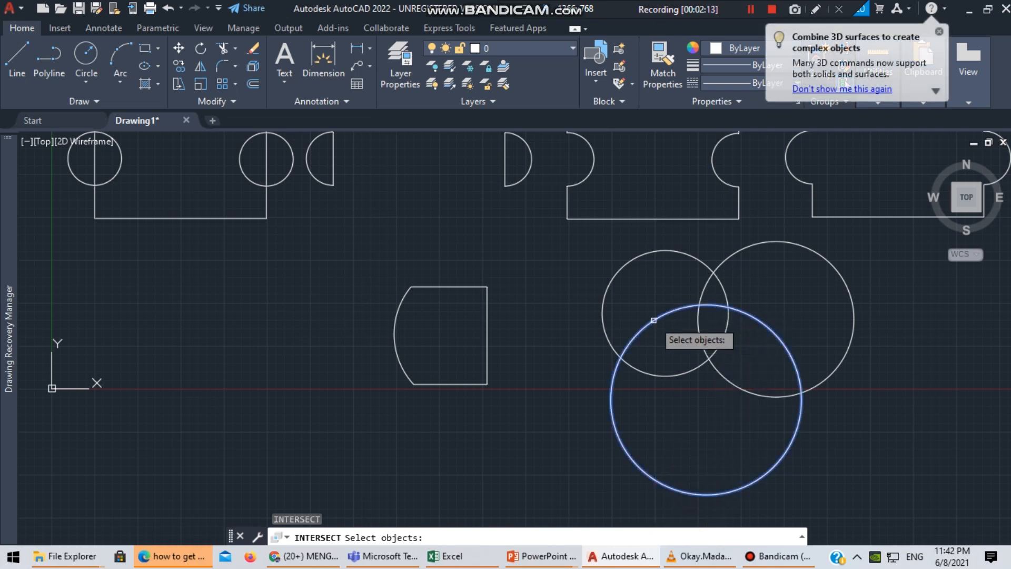
left_click(707, 289)
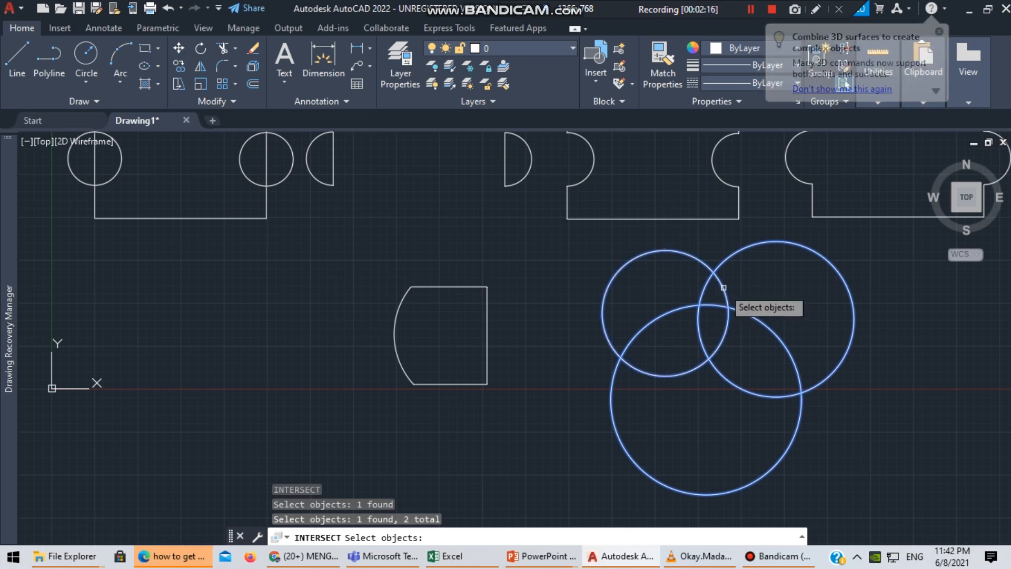
left_click(723, 288)
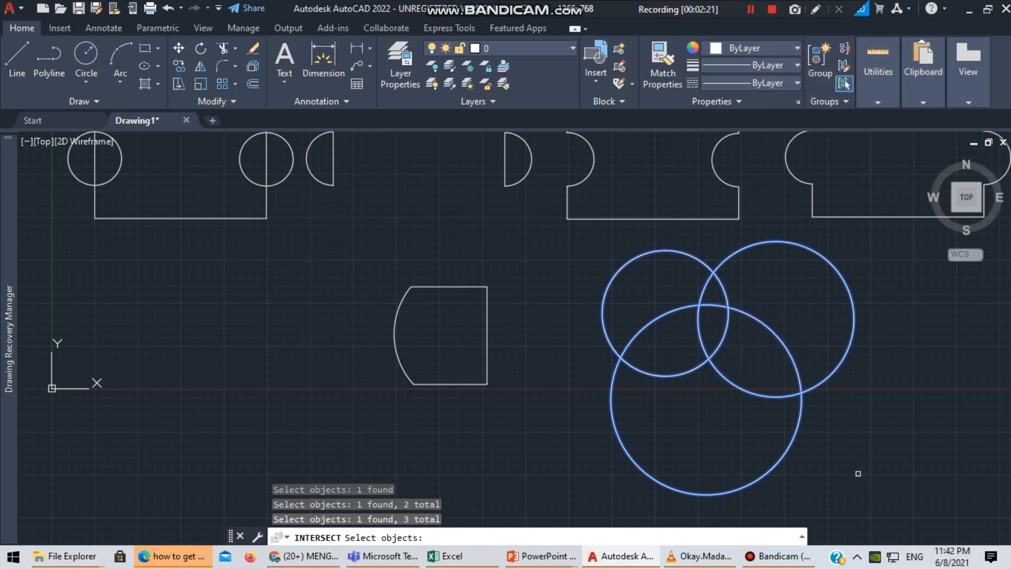
key("Return")
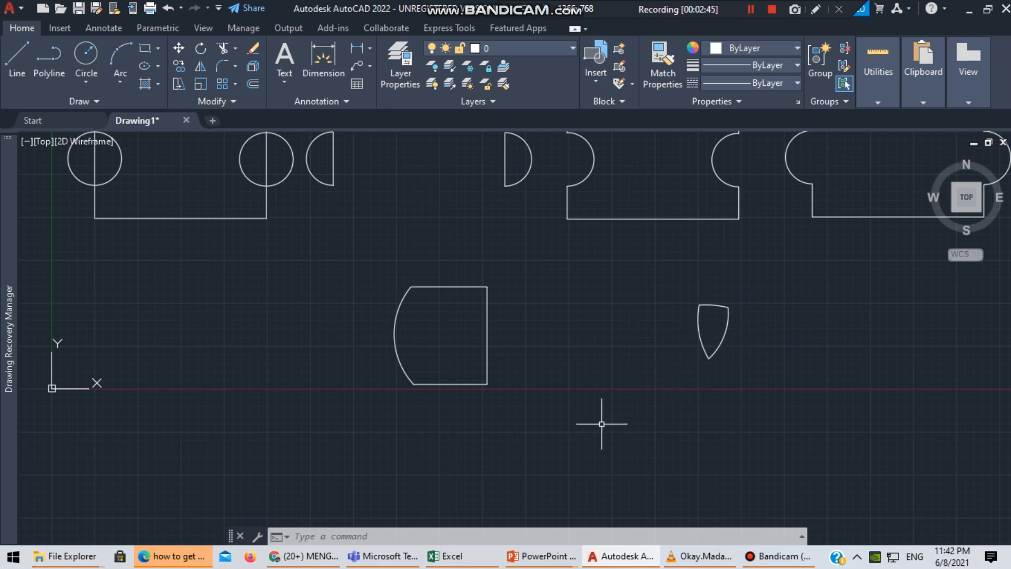
Step: Switch to the PowerPoint slide show displaying the Boolean Operation slide
key("alt+Tab")
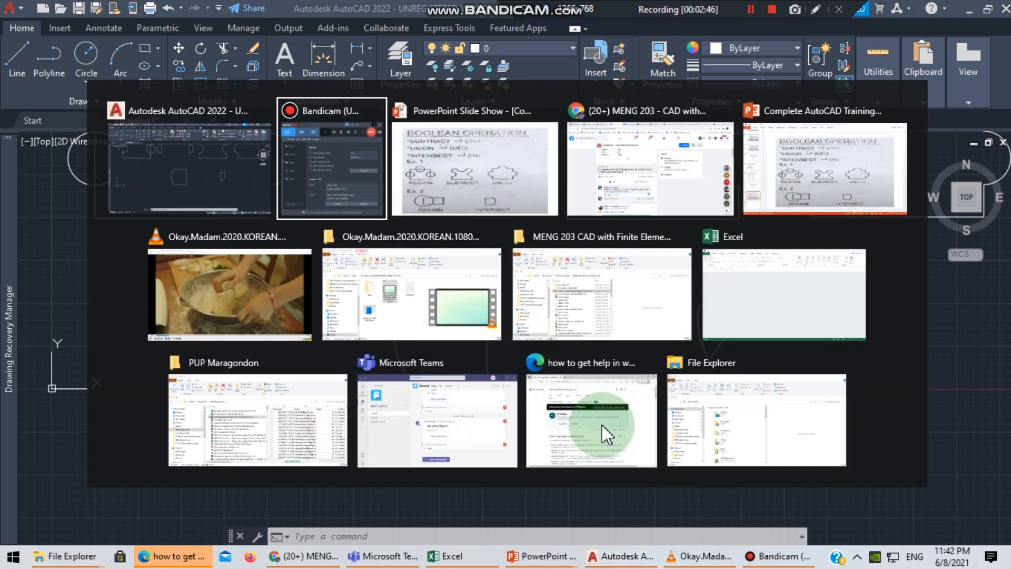
key("alt+Tab")
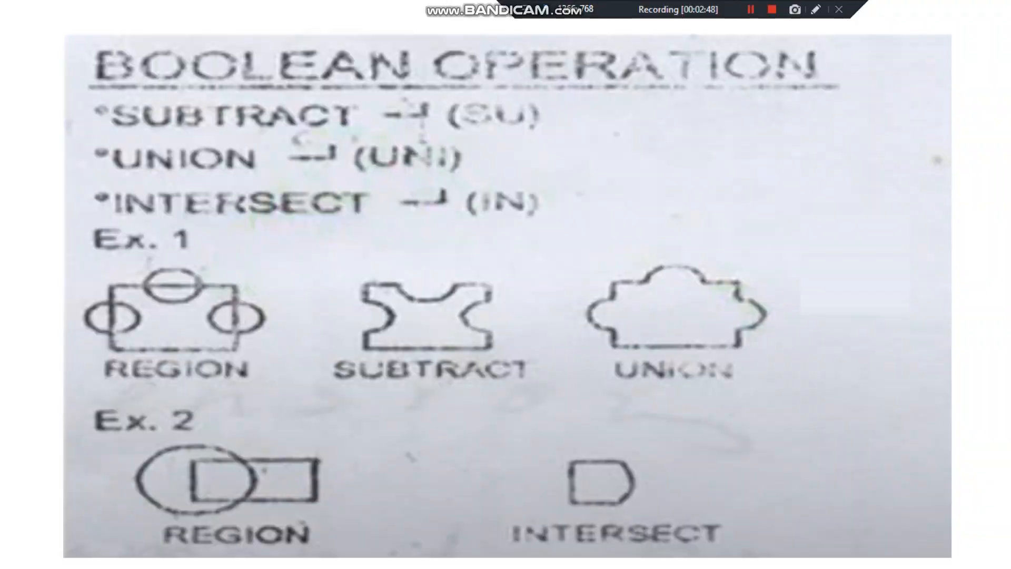